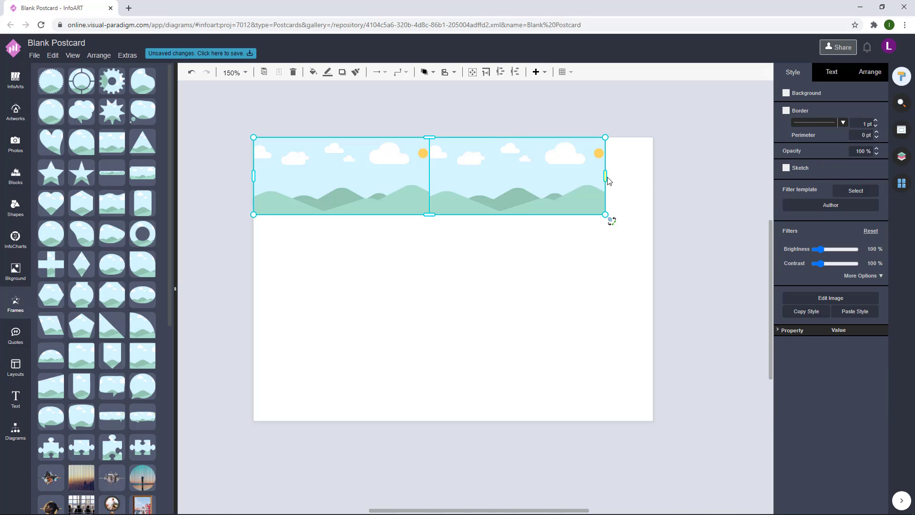
Stretch the upper pair of frames across the full page width, make them slightly taller, and duplicate them along the bottom edge
{"action": "left_click_drag", "start_coordinate": [605, 176], "coordinate": [655, 181]}
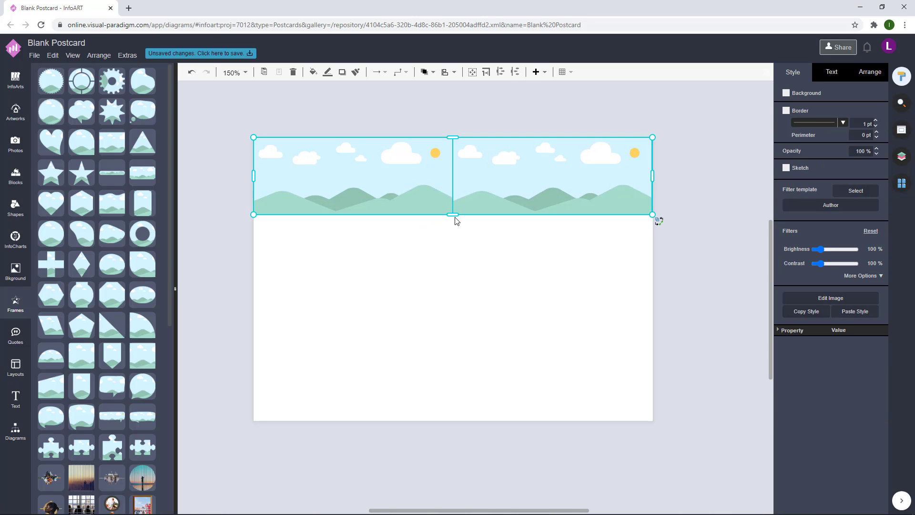
{"action": "left_click_drag", "start_coordinate": [453, 215], "coordinate": [453, 225]}
{"action": "left_click_drag", "start_coordinate": [422, 182], "coordinate": [419, 375]}
{"action": "left_click", "coordinate": [705, 387]}
Widen the lower and upper frame pairs slightly so each reaches the page's right edge
{"action": "left_click_drag", "start_coordinate": [699, 445], "coordinate": [190, 300]}
{"action": "left_click", "coordinate": [690, 290]}
{"action": "left_click_drag", "start_coordinate": [675, 469], "coordinate": [200, 316]}
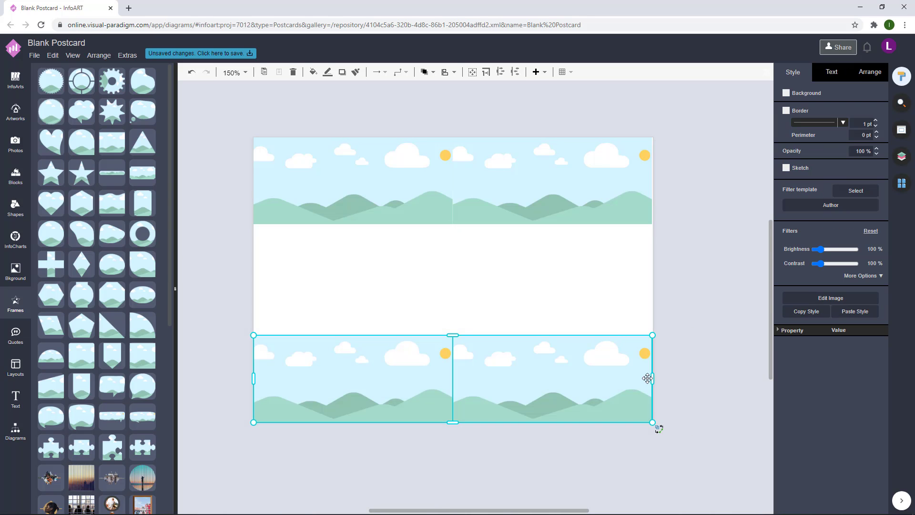
{"action": "left_click_drag", "start_coordinate": [654, 379], "coordinate": [655, 380]}
{"action": "left_click", "coordinate": [694, 243]}
{"action": "left_click_drag", "start_coordinate": [695, 243], "coordinate": [200, 102]}
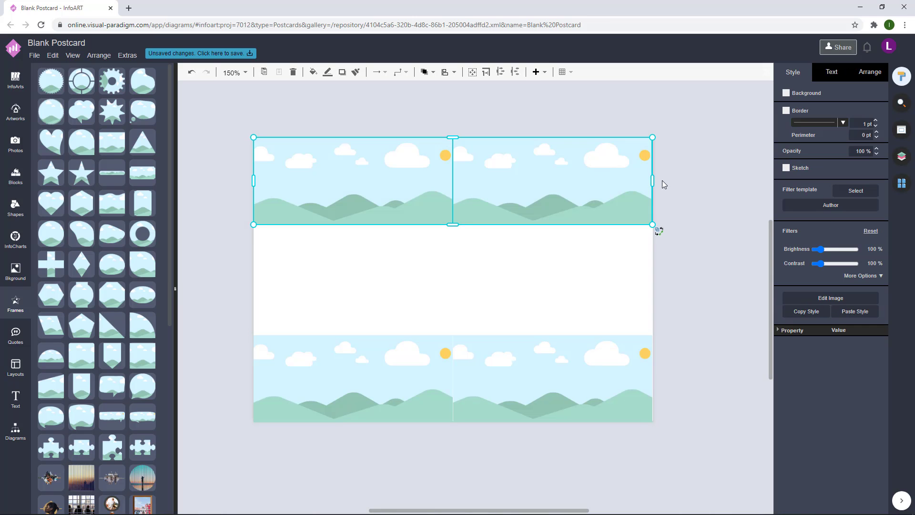
{"action": "left_click_drag", "start_coordinate": [653, 180], "coordinate": [653, 181]}
{"action": "left_click", "coordinate": [684, 224]}
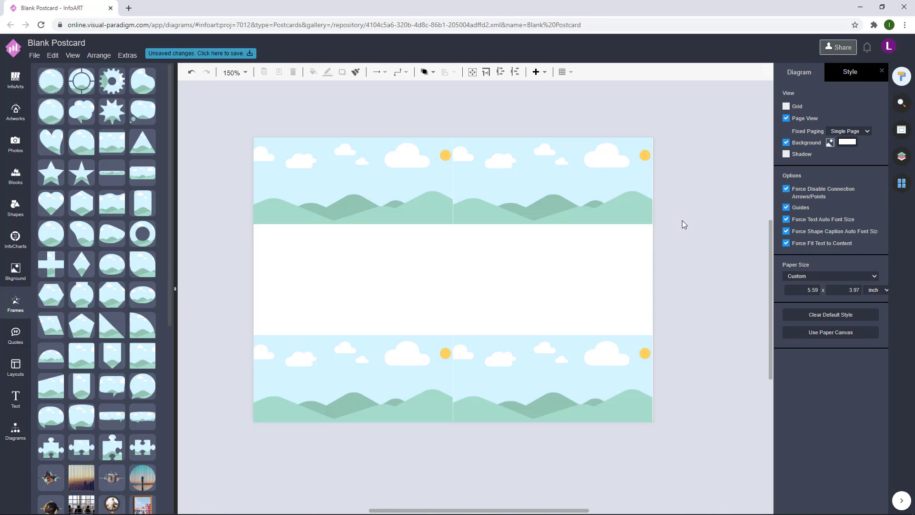
Nudge the upper-right and lower-right frames left to close the gap to the frames beside them
{"action": "left_click", "coordinate": [507, 182]}
{"action": "key", "text": "Left"}
{"action": "left_click", "coordinate": [563, 362]}
{"action": "key", "text": "Left"}
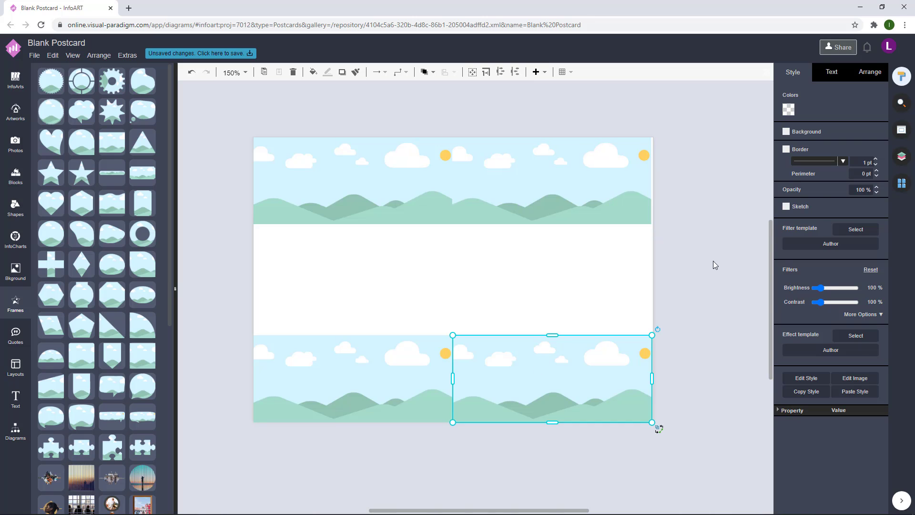
{"action": "left_click", "coordinate": [715, 263]}
Widen all four frames together to meet the page's right edge
{"action": "left_click", "coordinate": [560, 195]}
{"action": "left_click", "coordinate": [381, 193], "text": "shift"}
{"action": "left_click", "coordinate": [381, 382], "text": "shift"}
{"action": "left_click", "coordinate": [554, 384], "text": "shift"}
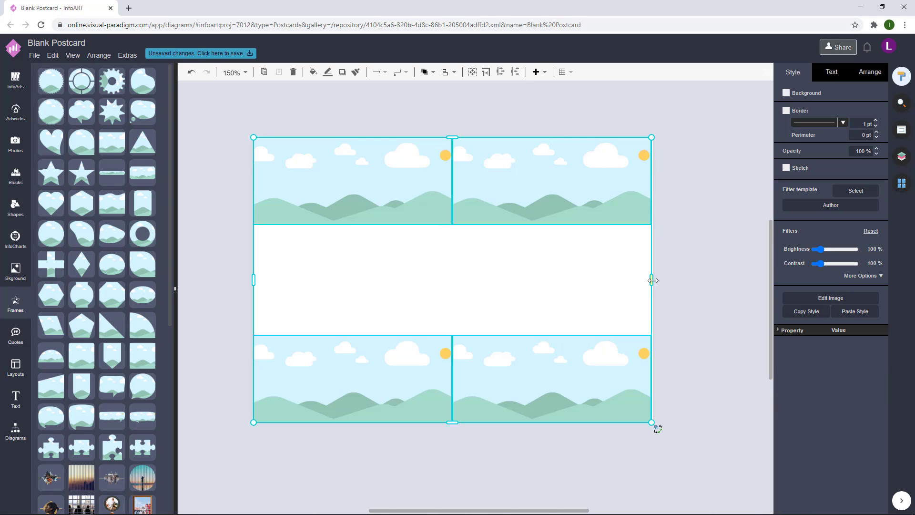
{"action": "left_click_drag", "start_coordinate": [653, 280], "coordinate": [654, 280]}
{"action": "left_click", "coordinate": [693, 273]}
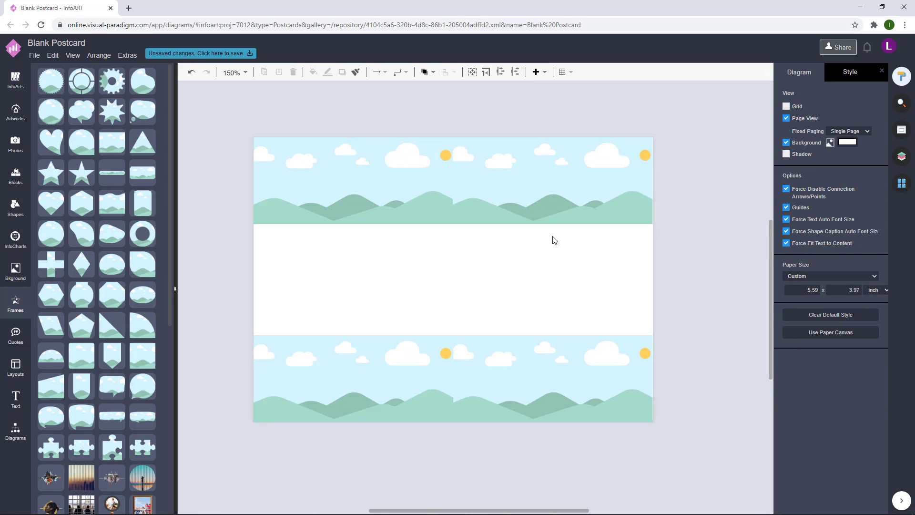
Search the photos for "easter" and fill the upper-left frame with the pastel speckled eggs photo
{"action": "left_click", "coordinate": [377, 191]}
{"action": "left_click", "coordinate": [366, 265]}
{"action": "left_click", "coordinate": [358, 197]}
{"action": "left_click", "coordinate": [21, 144]}
{"action": "left_click", "coordinate": [62, 76]}
{"action": "type", "text": "eas"}
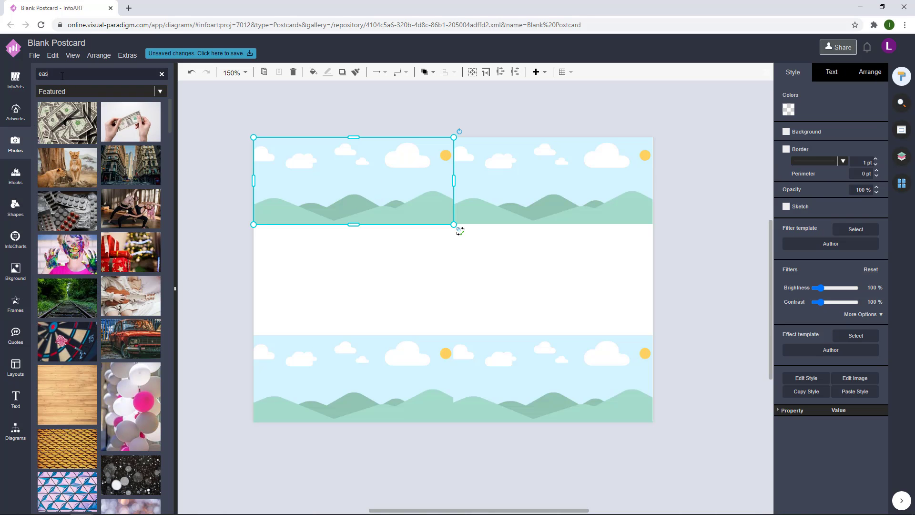
{"action": "type", "text": "ter"}
{"action": "key", "text": "Return"}
{"action": "mouse_move", "coordinate": [75, 141]}
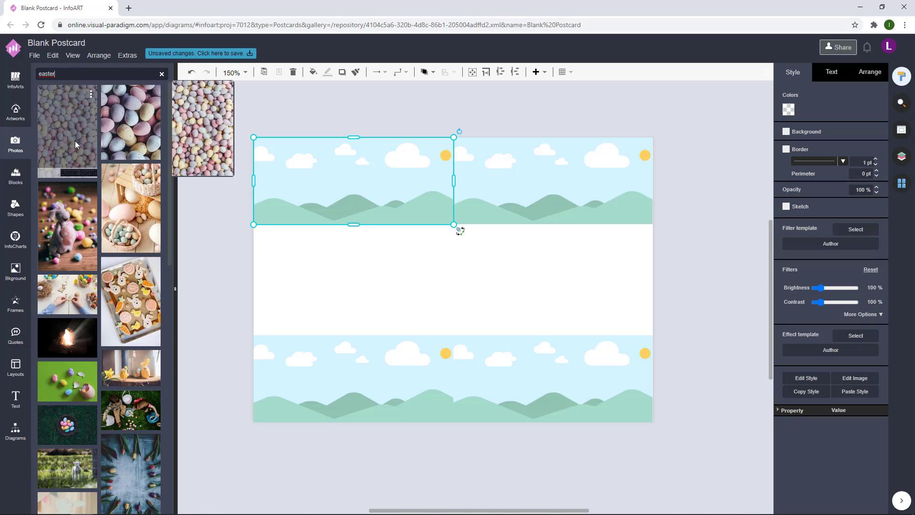
{"action": "left_click_drag", "start_coordinate": [76, 141], "coordinate": [352, 181]}
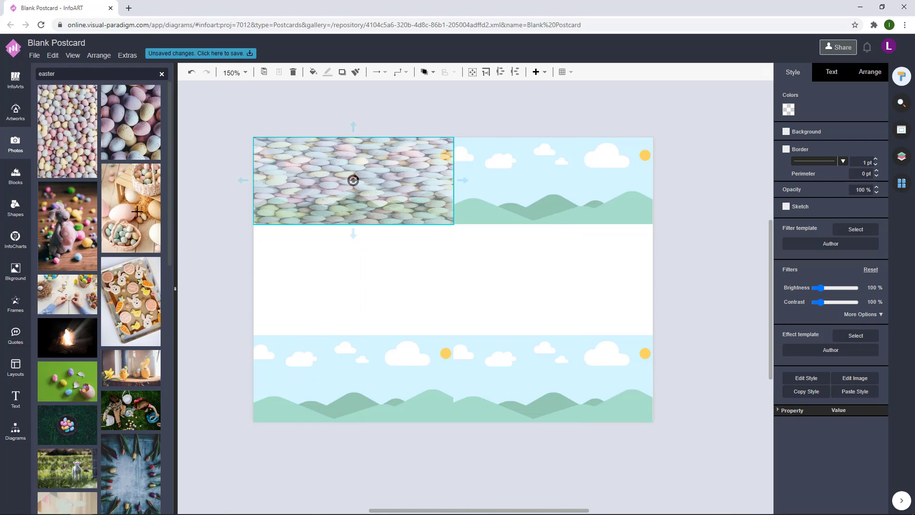
Try the egg-basket photo in the lower-right frame, and remove it
{"action": "left_click_drag", "start_coordinate": [137, 211], "coordinate": [562, 376]}
{"action": "left_click", "coordinate": [406, 301]}
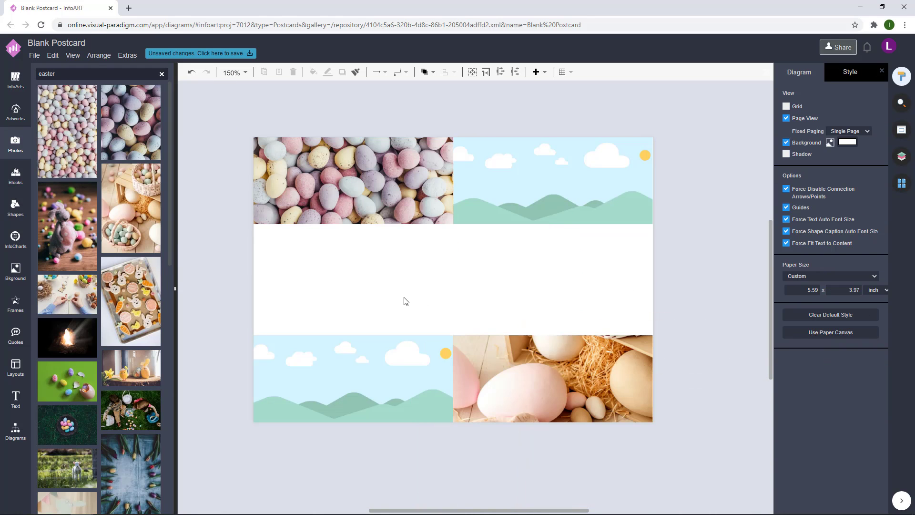
{"action": "left_click", "coordinate": [506, 353]}
{"action": "key", "text": "Delete"}
Place the full egg-basket photo over the page's lower-right area and send it behind the frames
{"action": "left_click_drag", "start_coordinate": [131, 208], "coordinate": [468, 249]}
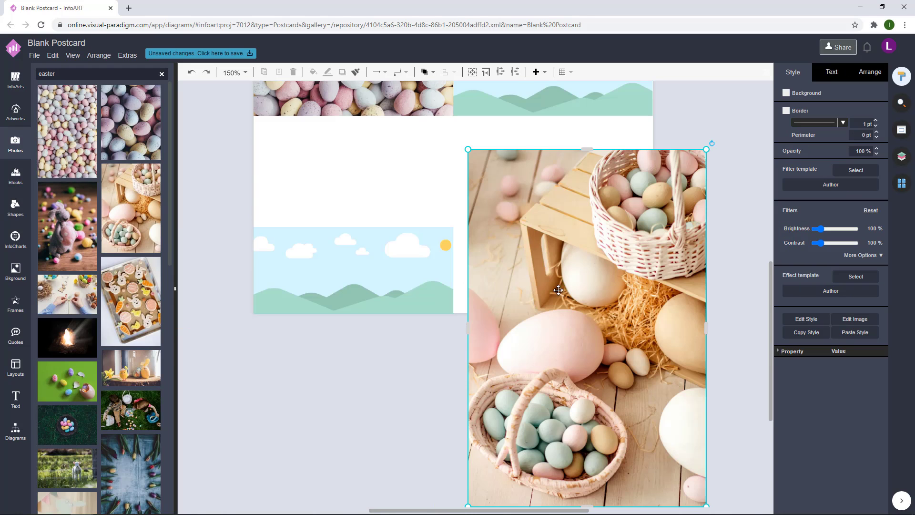
{"action": "left_click_drag", "start_coordinate": [637, 398], "coordinate": [614, 323]}
{"action": "left_click", "coordinate": [428, 72]}
{"action": "left_click", "coordinate": [440, 103]}
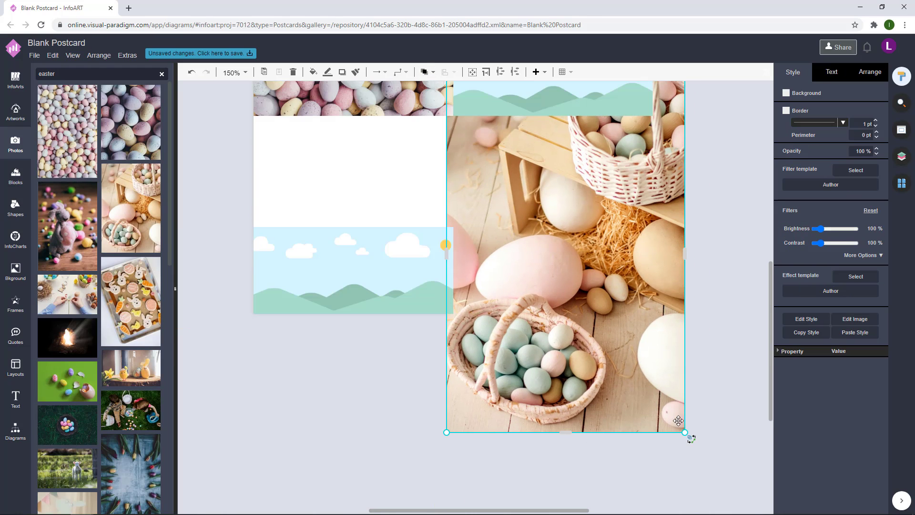
Scale down the egg-basket photo and align it with the right half of the page, slightly wider than a frame
{"action": "left_click_drag", "start_coordinate": [685, 432], "coordinate": [598, 364]}
{"action": "left_click_drag", "start_coordinate": [498, 194], "coordinate": [507, 190]}
{"action": "left_click_drag", "start_coordinate": [649, 362], "coordinate": [670, 383]}
{"action": "left_click_drag", "start_coordinate": [431, 309], "coordinate": [632, 309]}
{"action": "left_click", "coordinate": [716, 248]}
{"action": "left_click_drag", "start_coordinate": [562, 193], "coordinate": [559, 193]}
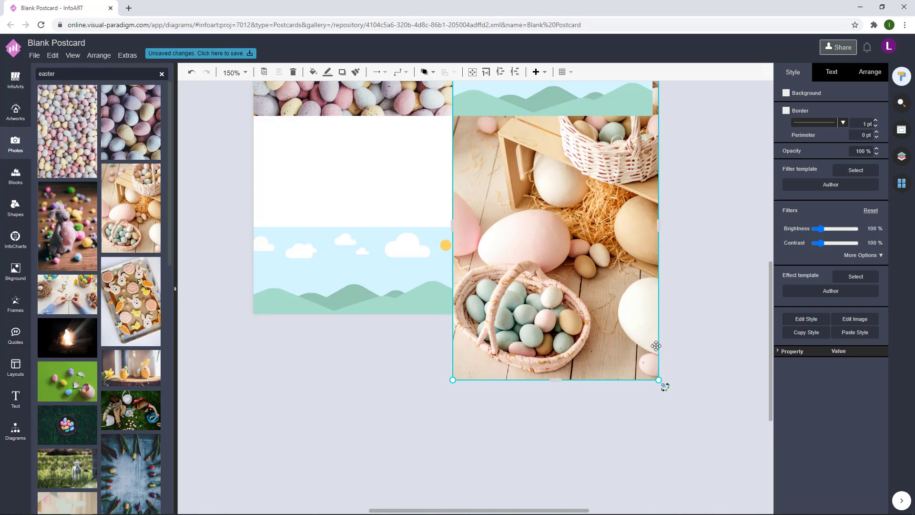
{"action": "left_click_drag", "start_coordinate": [661, 381], "coordinate": [665, 386]}
Duplicate the lower-left frame onto the page's lower-right corner, over the egg-basket photo
{"action": "right_click", "coordinate": [516, 253]}
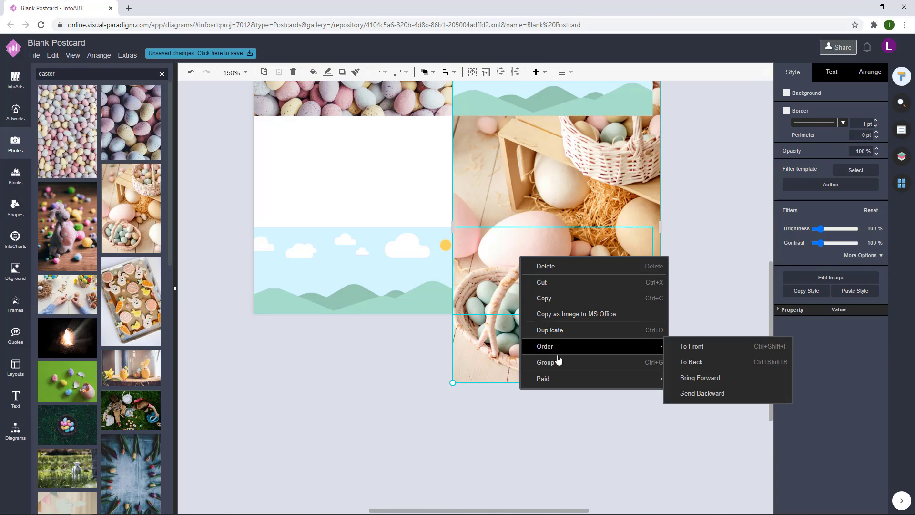
{"action": "mouse_move", "coordinate": [573, 355]}
{"action": "left_click", "coordinate": [686, 281]}
{"action": "left_click", "coordinate": [617, 258]}
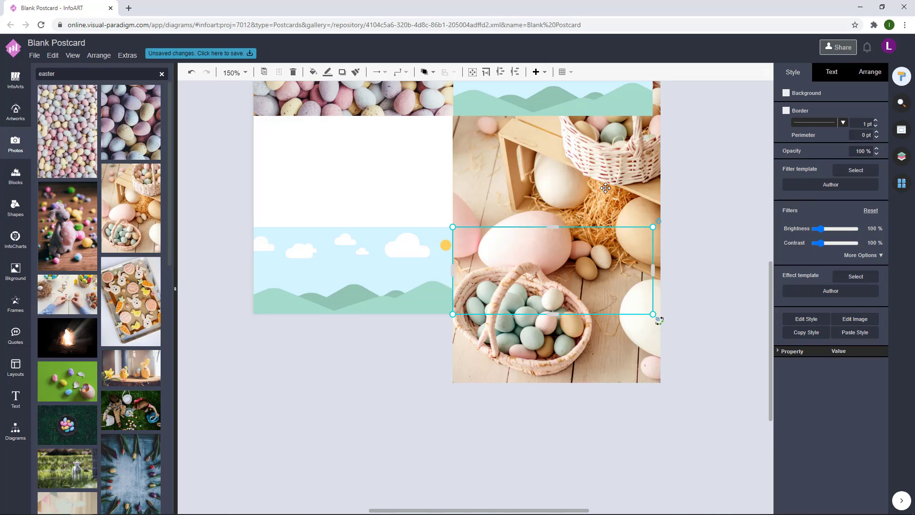
{"action": "mouse_move", "coordinate": [367, 260]}
{"action": "left_mouse_down"}
{"action": "mouse_move", "coordinate": [571, 261]}
{"action": "mouse_move", "coordinate": [561, 263]}
{"action": "left_mouse_up"}
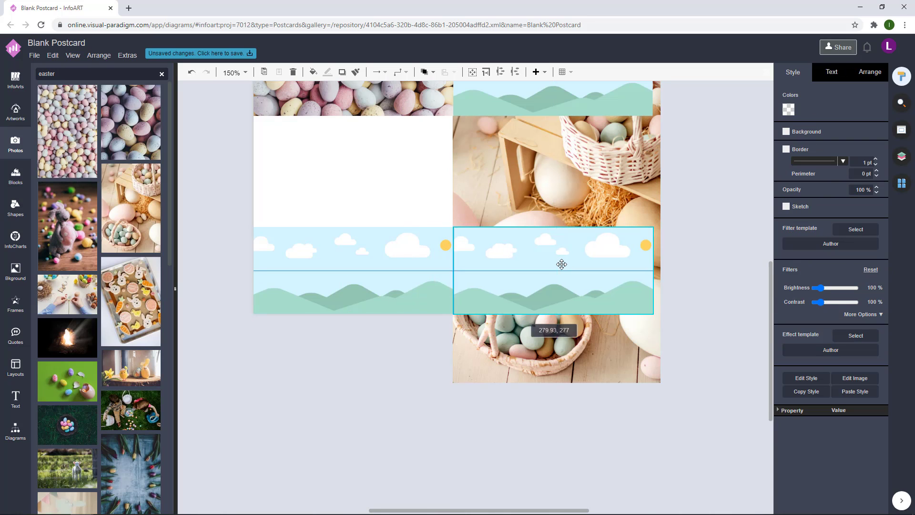
Try to crop the egg-basket photo with the duplicated frame, and undo the crop
{"action": "right_click", "coordinate": [598, 187]}
{"action": "left_click", "coordinate": [623, 292]}
{"action": "left_click", "coordinate": [697, 251]}
{"action": "scroll", "coordinate": [691, 259], "scroll_direction": "up", "scroll_amount": 1}
{"action": "key", "text": "ctrl+z"}
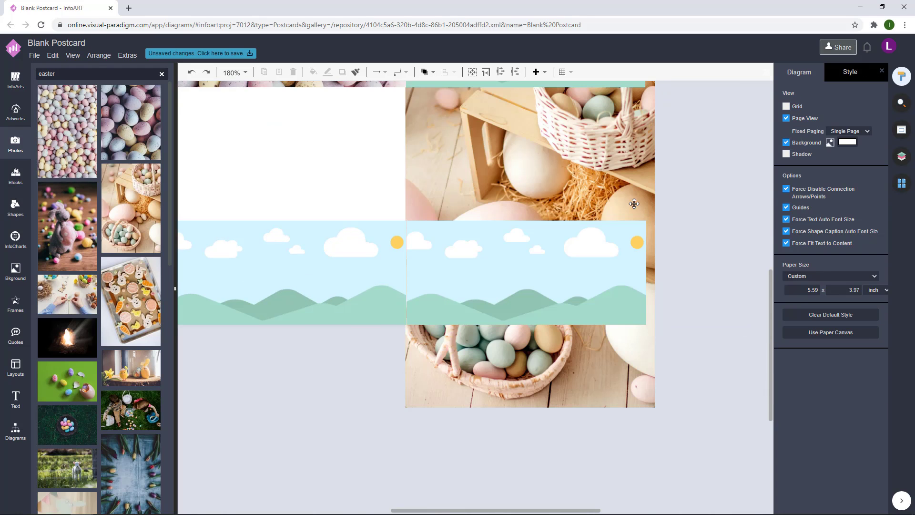
Move the photo up so the egg basket sits behind the lower-right frame, and crop the photo to that frame
{"action": "left_click_drag", "start_coordinate": [634, 204], "coordinate": [633, 152]}
{"action": "left_click", "coordinate": [552, 301], "text": "shift"}
{"action": "right_click", "coordinate": [552, 274]}
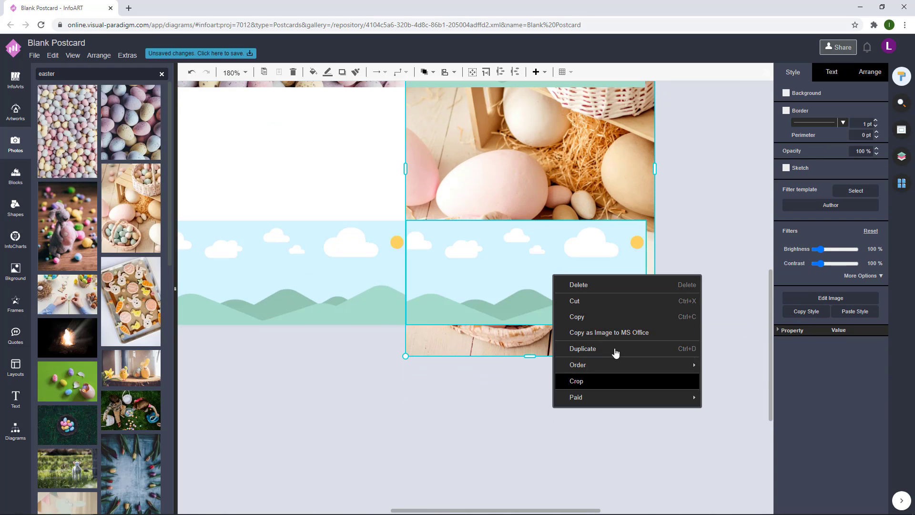
{"action": "left_click", "coordinate": [614, 381]}
{"action": "left_click", "coordinate": [705, 245]}
{"action": "scroll", "coordinate": [704, 245], "scroll_direction": "down", "scroll_amount": 1}
{"action": "left_click_drag", "start_coordinate": [705, 245], "coordinate": [703, 321]}
{"action": "scroll", "coordinate": [498, 331], "scroll_direction": "up", "scroll_amount": 5}
{"action": "scroll", "coordinate": [498, 333], "scroll_direction": "down", "scroll_amount": 4}
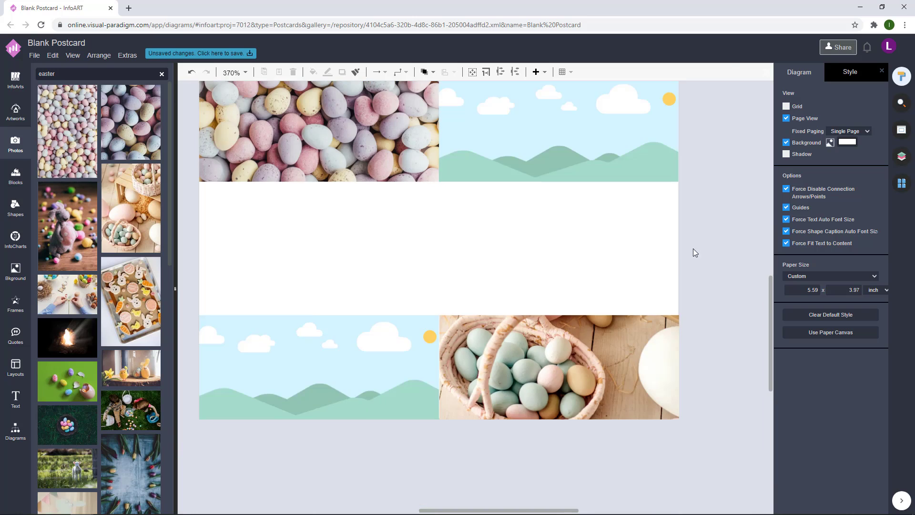
Add a rectangle from the General shapes beside the page
{"action": "scroll", "coordinate": [696, 254], "scroll_direction": "down", "scroll_amount": 5}
{"action": "left_click", "coordinate": [15, 429]}
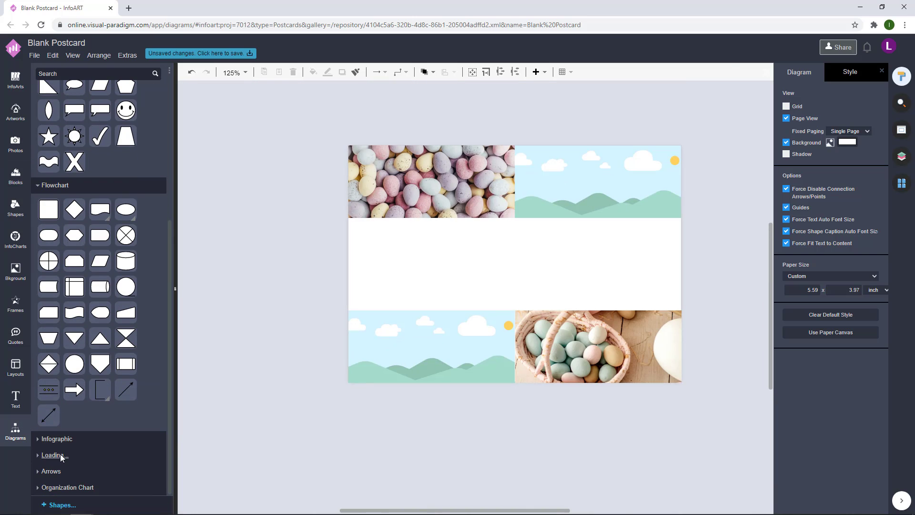
{"action": "scroll", "coordinate": [62, 452], "scroll_direction": "down", "scroll_amount": 6}
{"action": "left_click_drag", "start_coordinate": [50, 217], "coordinate": [283, 302]}
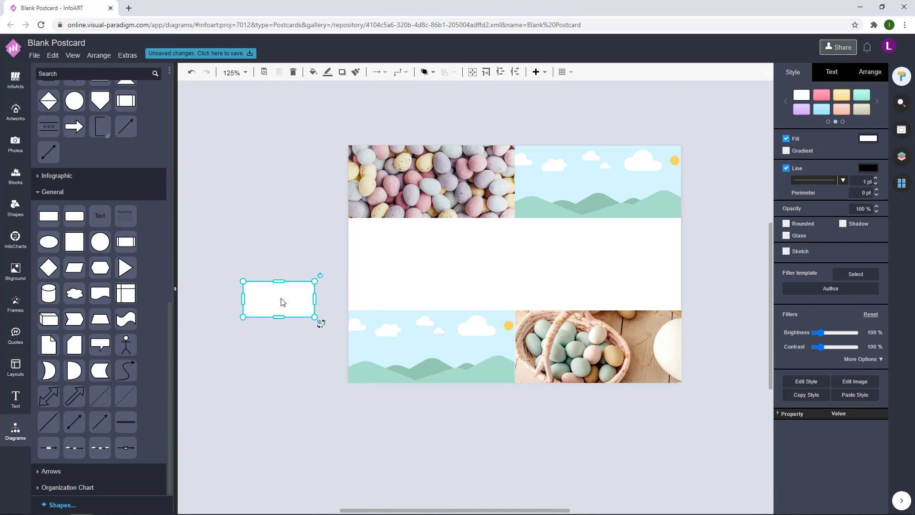
Copy the lower-left frame's size and apply it to the new rectangle
{"action": "left_click", "coordinate": [436, 342]}
{"action": "left_click", "coordinate": [883, 73]}
{"action": "left_click", "coordinate": [806, 365]}
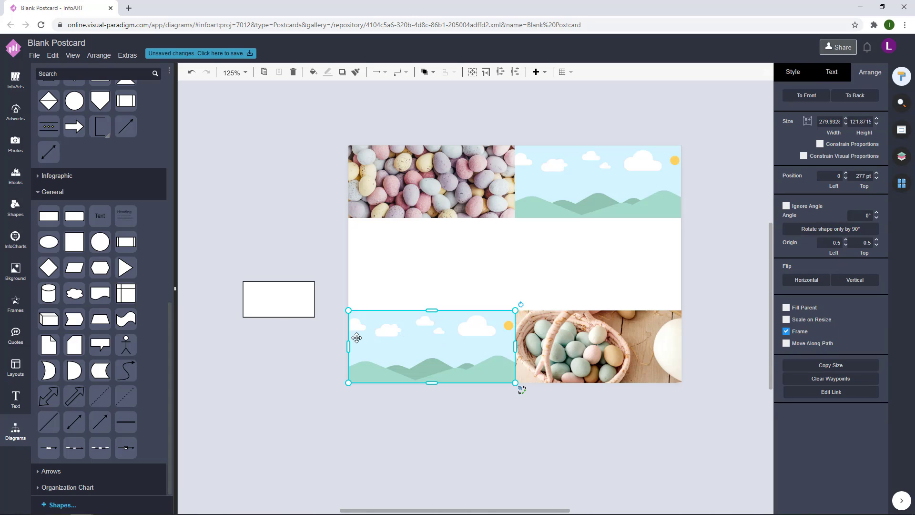
{"action": "left_click", "coordinate": [280, 312]}
{"action": "left_click", "coordinate": [854, 329]}
Remove the rectangle's outline and put the rectangle in place of the lower-left frame
{"action": "left_click", "coordinate": [798, 75]}
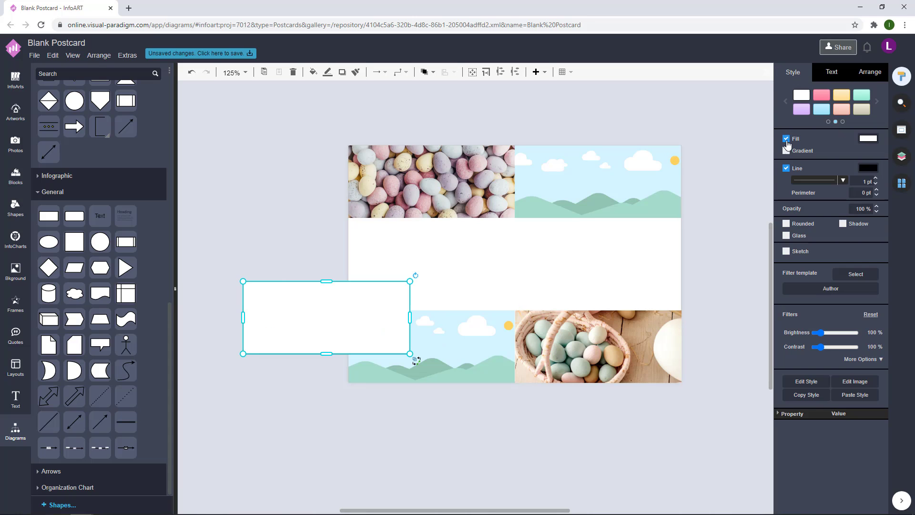
{"action": "left_click", "coordinate": [786, 168]}
{"action": "key", "text": "Escape"}
{"action": "left_click", "coordinate": [435, 337]}
{"action": "key", "text": "Delete"}
{"action": "left_click_drag", "start_coordinate": [313, 335], "coordinate": [418, 360]}
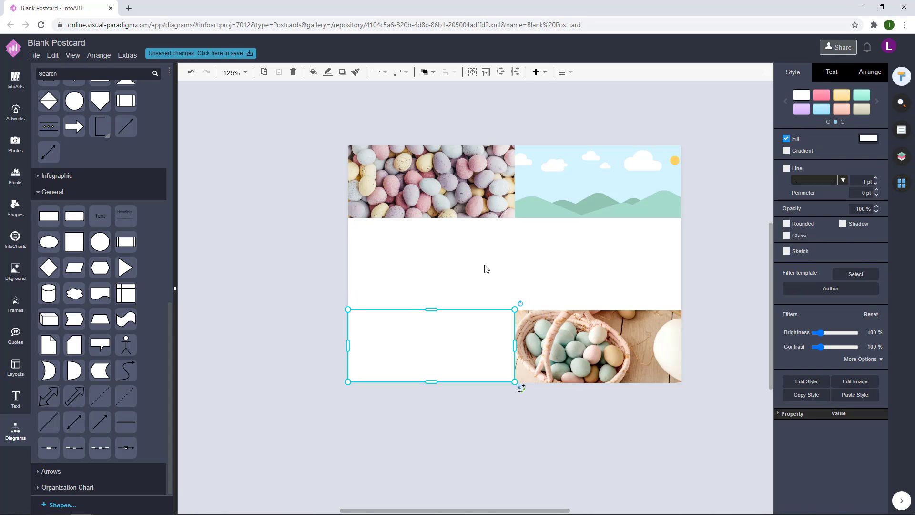
Replace the upper-right frame with the white rectangle, with a matching rectangle in the lower-left corner
{"action": "left_click", "coordinate": [602, 189]}
{"action": "key", "text": "Delete"}
{"action": "left_click_drag", "start_coordinate": [457, 347], "coordinate": [615, 186]}
{"action": "left_click", "coordinate": [701, 183]}
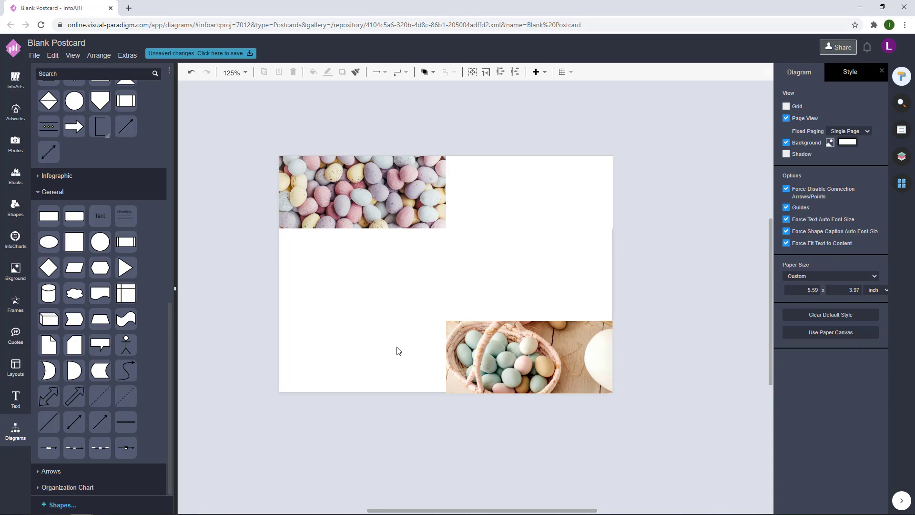
{"action": "left_click_drag", "start_coordinate": [513, 211], "coordinate": [434, 340]}
{"action": "key", "text": "Escape"}
{"action": "left_click", "coordinate": [412, 365]}
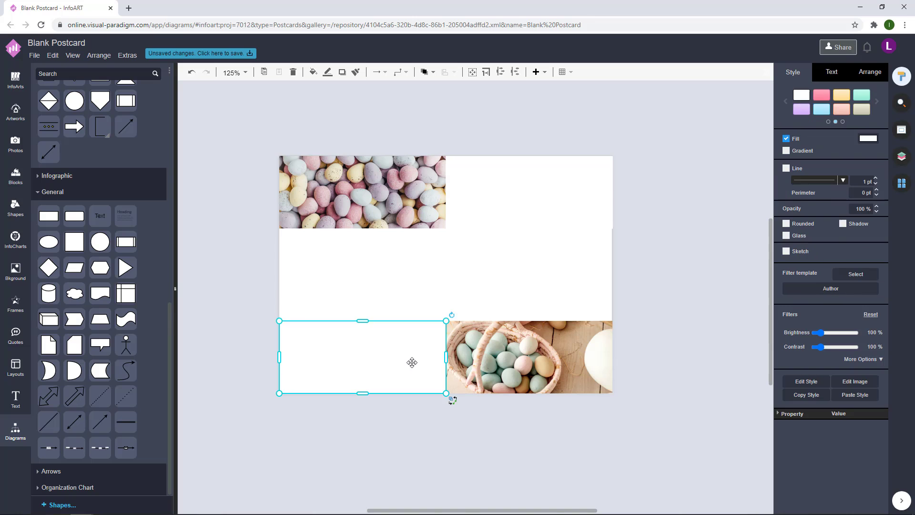
Fill both white rectangles with light pink FFE0EE
{"action": "left_click", "coordinate": [535, 285]}
{"action": "left_click", "coordinate": [424, 348]}
{"action": "key", "text": "ctrl+a"}
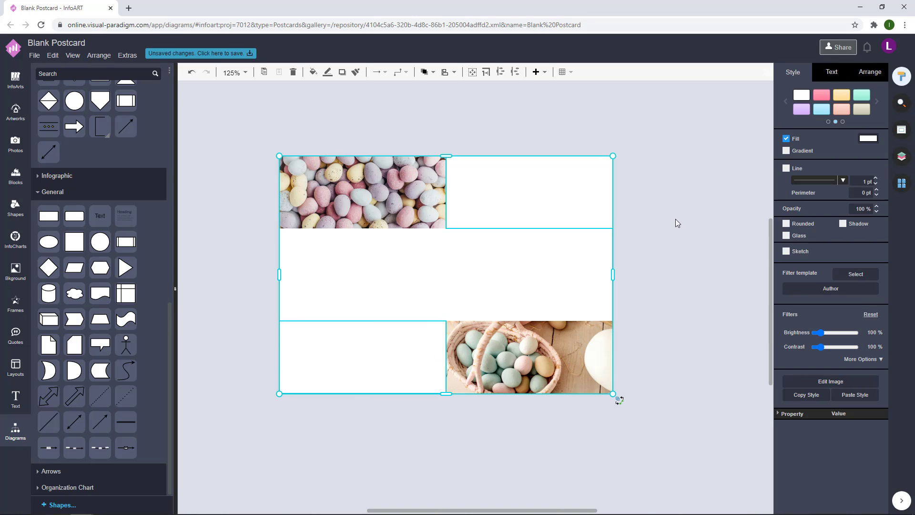
{"action": "left_click", "coordinate": [867, 138]}
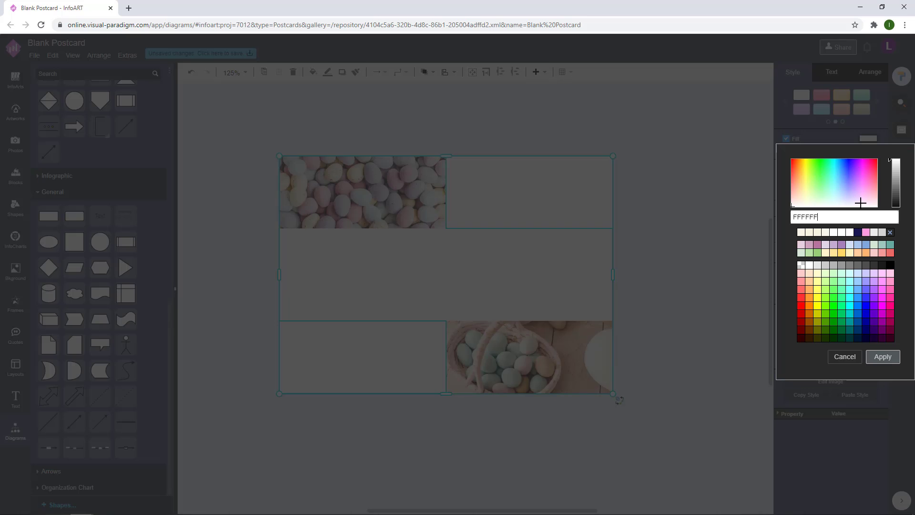
{"action": "left_click", "coordinate": [866, 200]}
{"action": "left_click", "coordinate": [883, 356]}
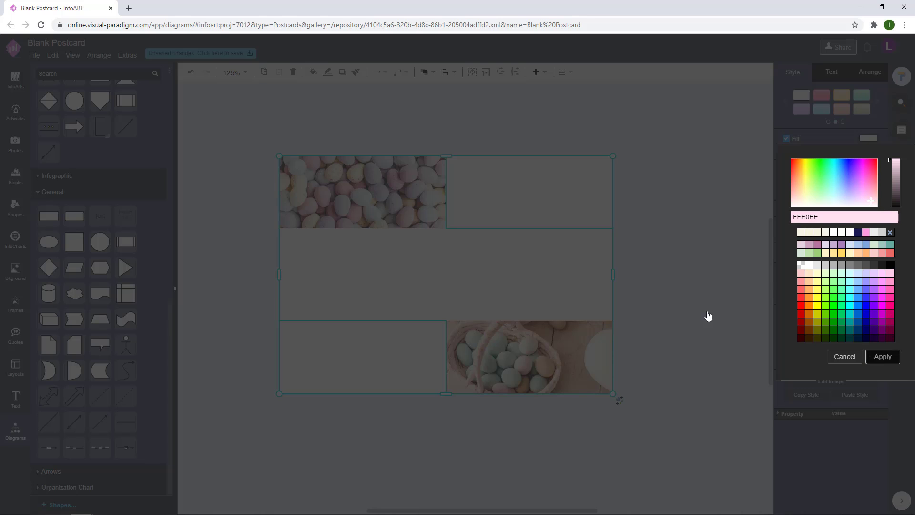
{"action": "left_click", "coordinate": [677, 269]}
Nudge the upper-right pink rectangle left against the eggs photo
{"action": "left_click", "coordinate": [527, 217]}
{"action": "key", "text": "Left"}
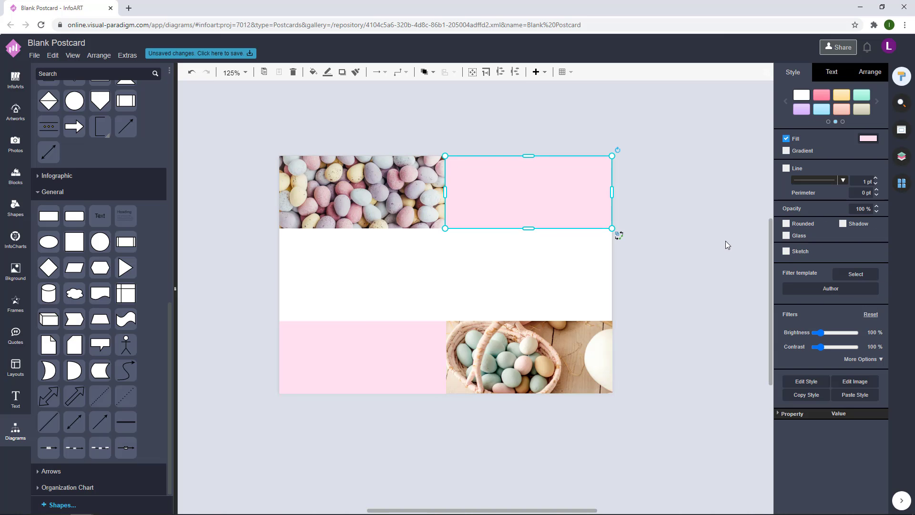
{"action": "left_click", "coordinate": [727, 245]}
Change the fill of both pink rectangles to a slightly warmer light pink
{"action": "left_click", "coordinate": [403, 353]}
{"action": "left_click", "coordinate": [524, 211], "text": "shift"}
{"action": "left_click", "coordinate": [872, 142]}
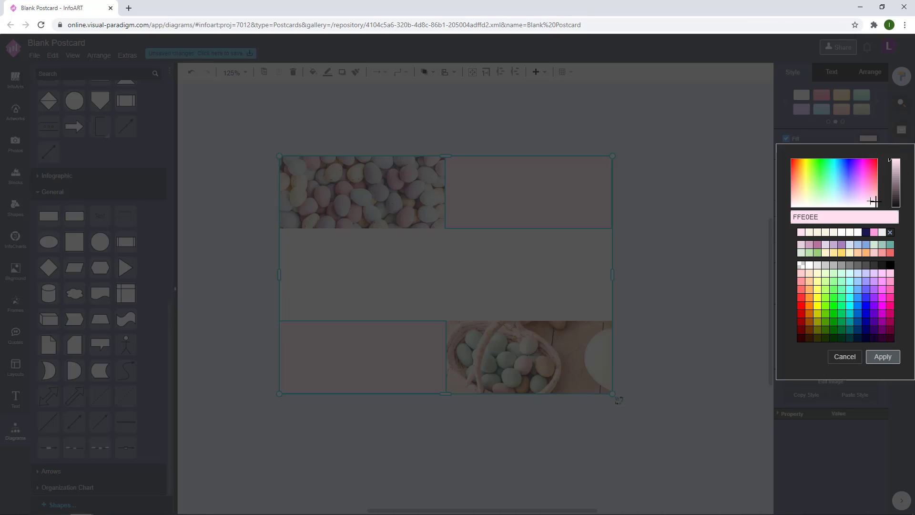
{"action": "left_click", "coordinate": [872, 201]}
{"action": "left_click", "coordinate": [883, 357]}
{"action": "left_click", "coordinate": [675, 241]}
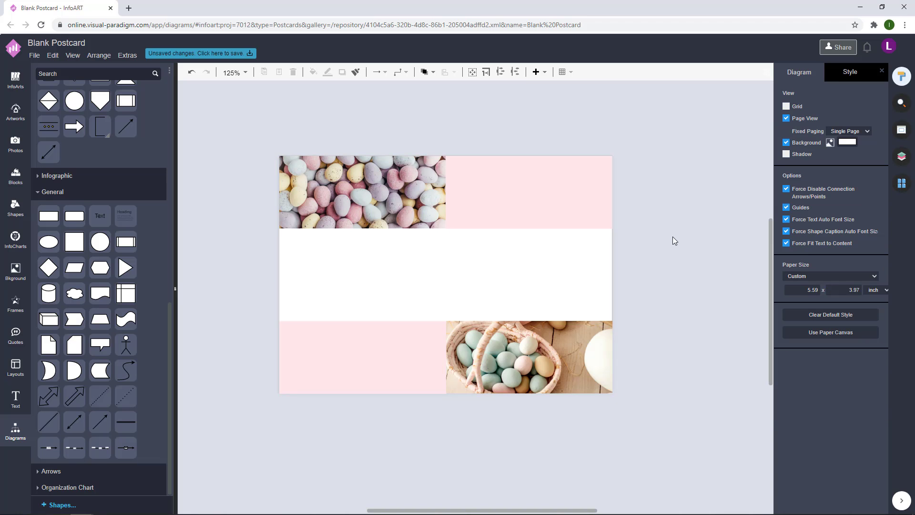
Try a light blue page background, using 9CD2E6 and a softer blue near A3CEE6
{"action": "left_click", "coordinate": [844, 143]}
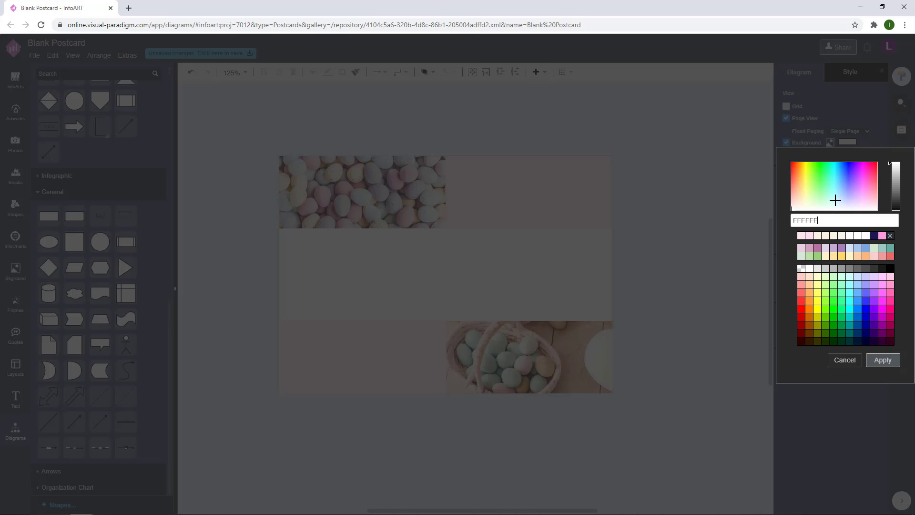
{"action": "left_click_drag", "start_coordinate": [832, 192], "coordinate": [834, 198]}
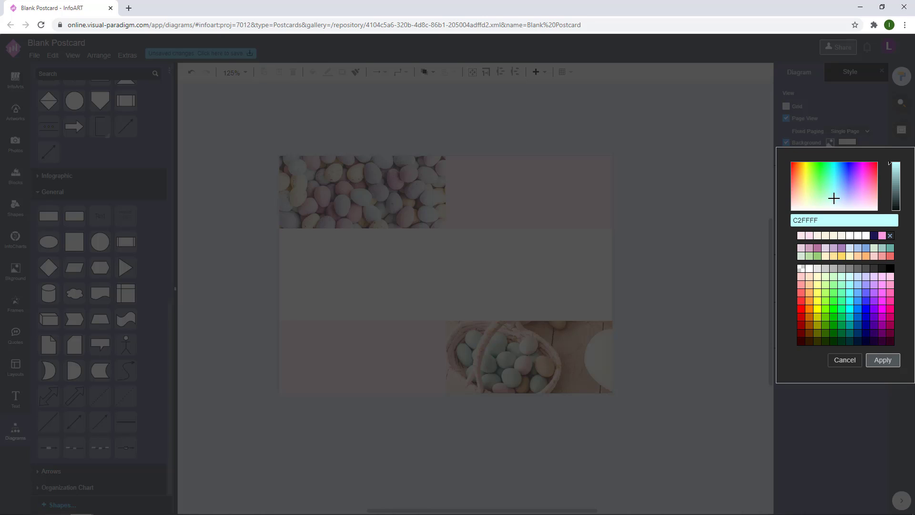
{"action": "left_click", "coordinate": [891, 167]}
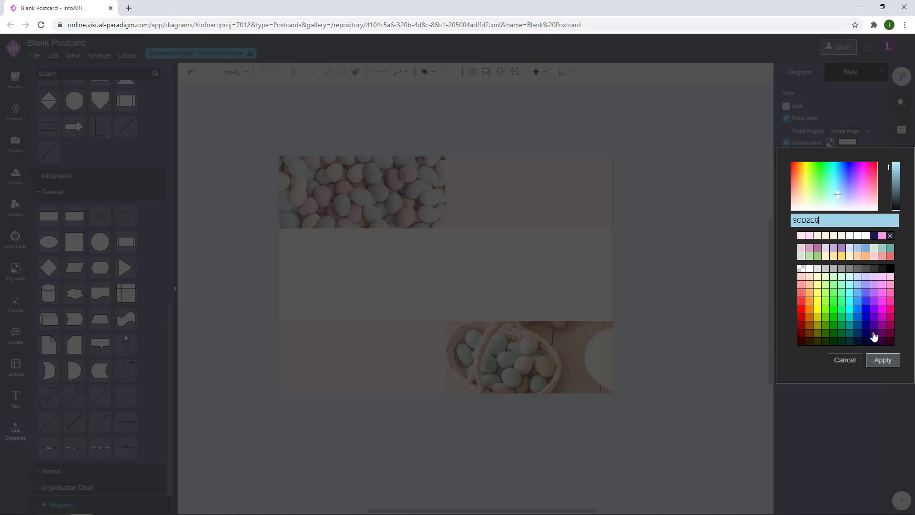
{"action": "left_click", "coordinate": [883, 360]}
{"action": "left_click", "coordinate": [847, 142]}
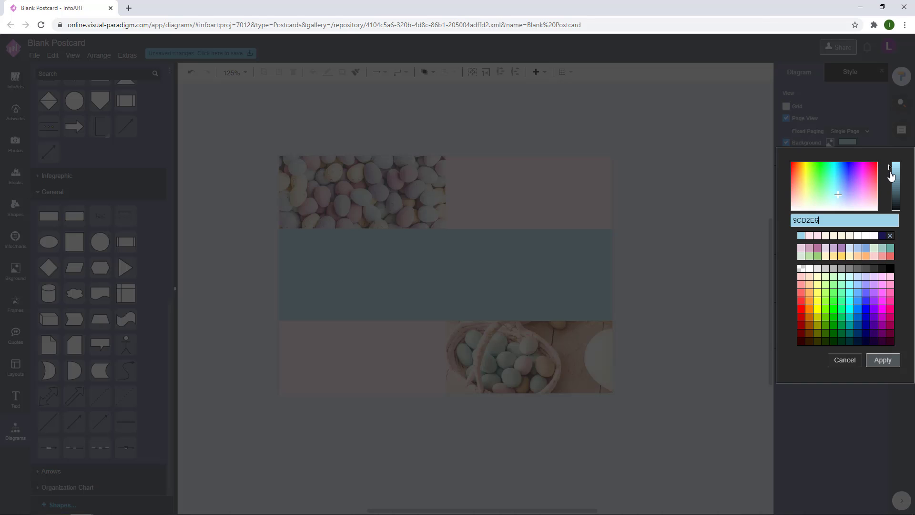
{"action": "left_click", "coordinate": [839, 196]}
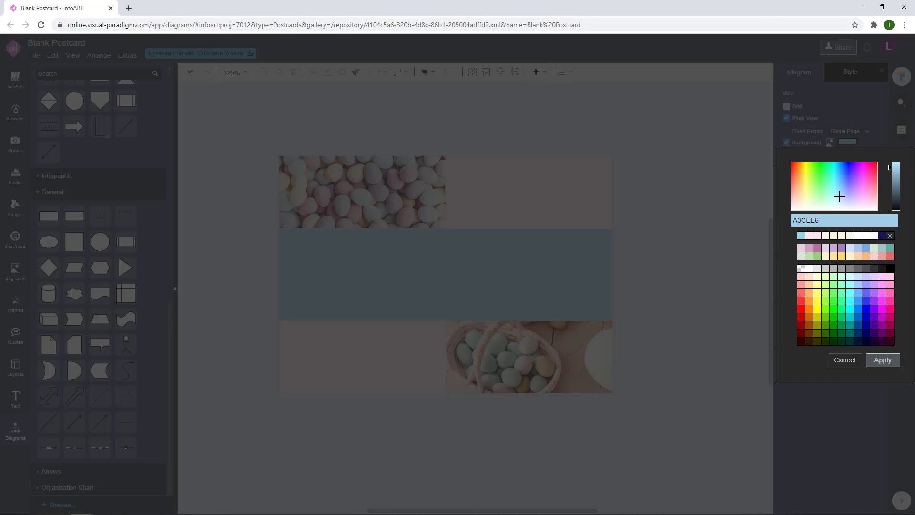
{"action": "left_click", "coordinate": [883, 360]}
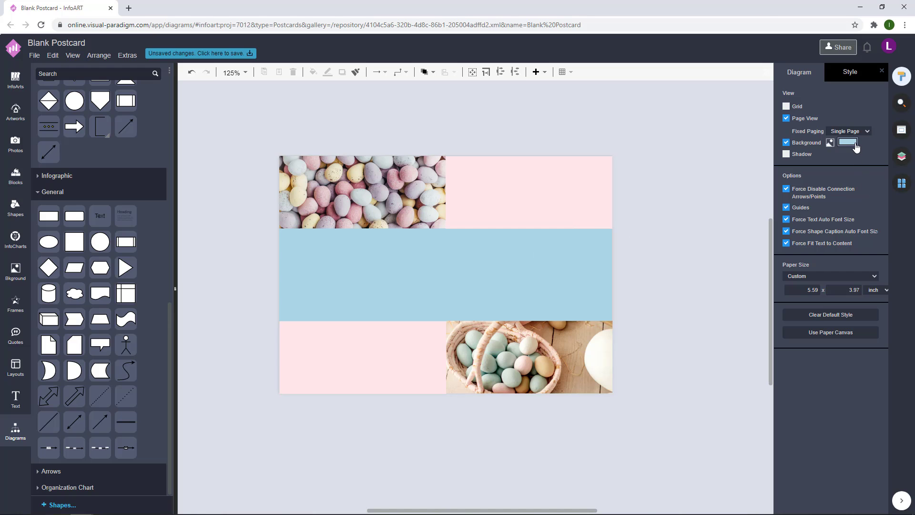
Set the page background back to white FFFFFF
{"action": "left_click", "coordinate": [855, 144]}
{"action": "left_click", "coordinate": [817, 270]}
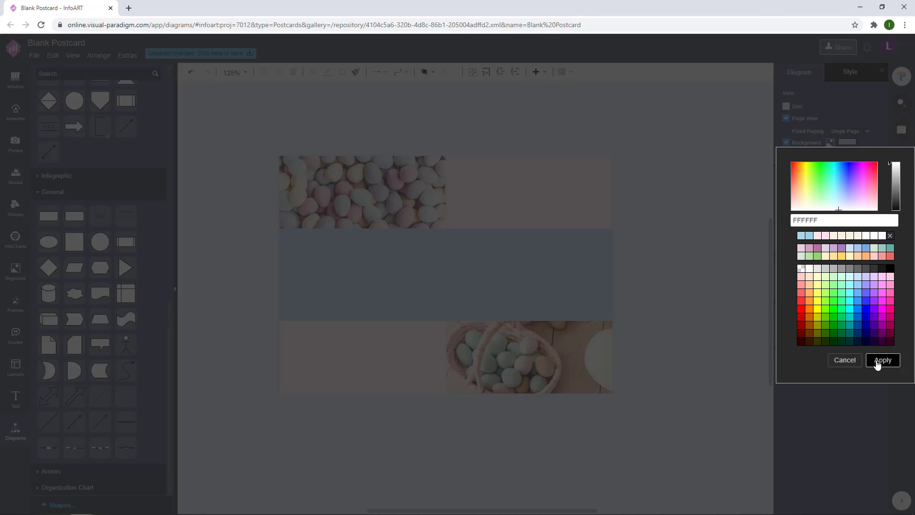
{"action": "left_click", "coordinate": [882, 361]}
Fill the postcard's lower-left pink rectangle with light blue instead
{"action": "left_click", "coordinate": [429, 342]}
{"action": "left_click", "coordinate": [868, 138]}
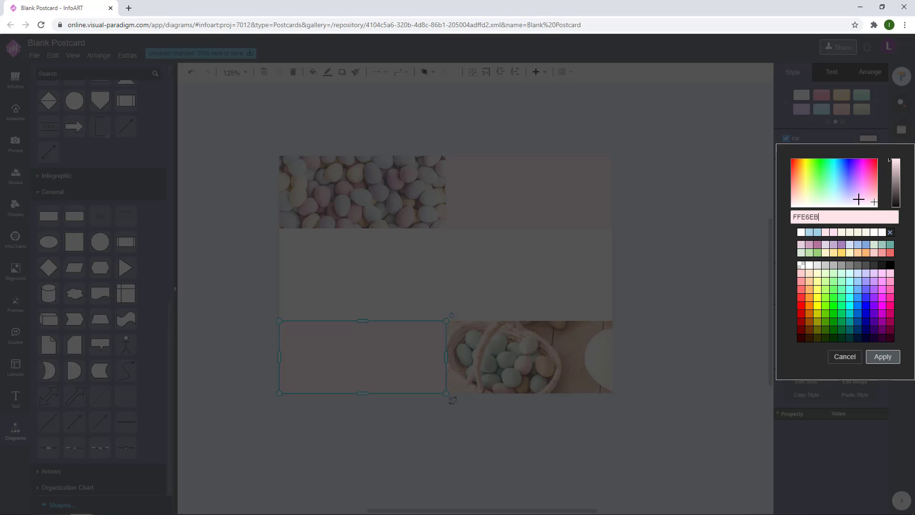
{"action": "left_click", "coordinate": [809, 232]}
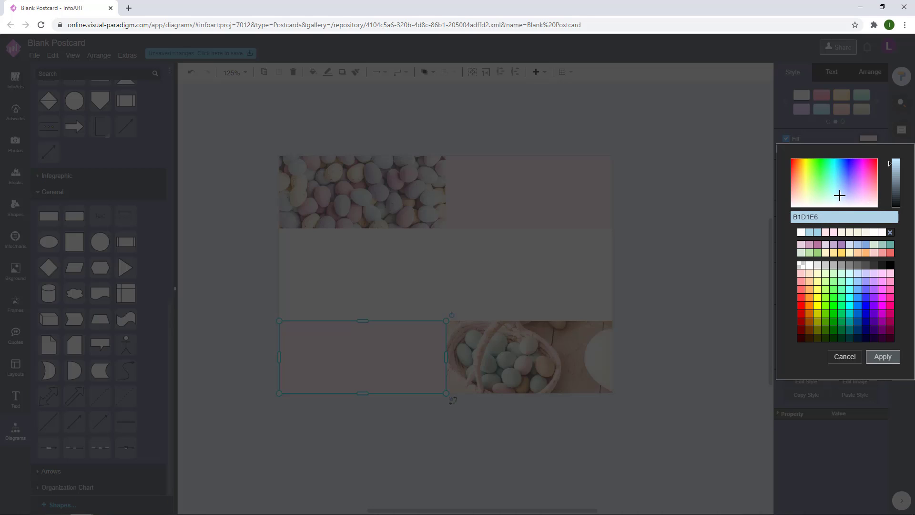
{"action": "left_click", "coordinate": [883, 357]}
{"action": "left_click", "coordinate": [635, 263]}
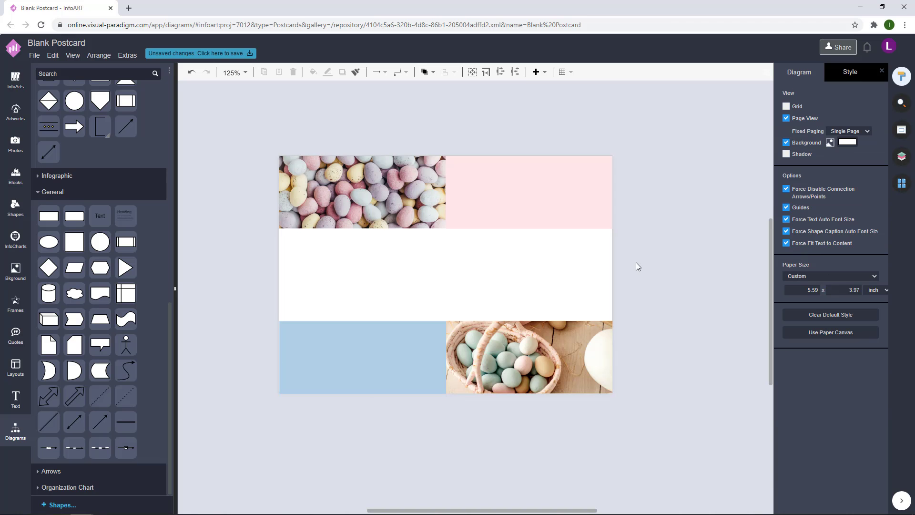
Change the lower-left rectangle's fill to a slightly greener pastel blue
{"action": "left_click", "coordinate": [362, 350]}
{"action": "left_click", "coordinate": [869, 139]}
{"action": "left_click", "coordinate": [839, 194]}
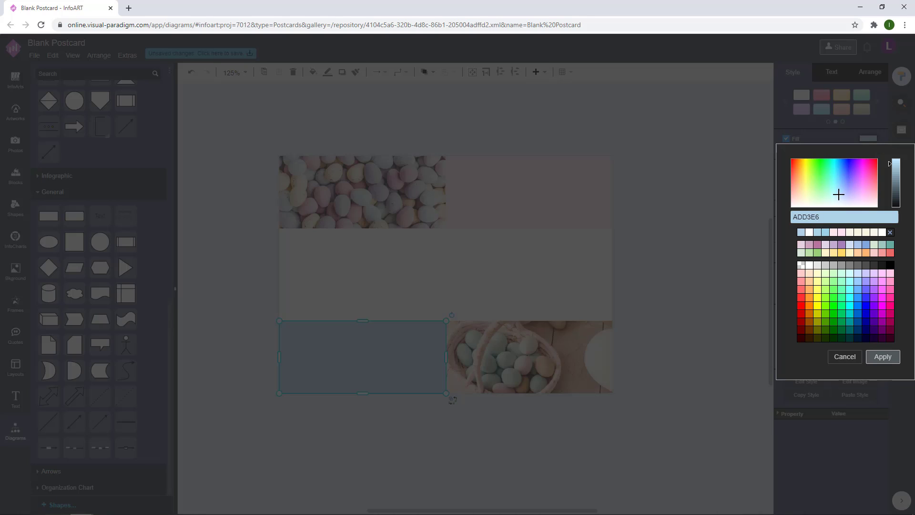
{"action": "left_click_drag", "start_coordinate": [837, 194], "coordinate": [837, 198]}
{"action": "left_click", "coordinate": [878, 356]}
{"action": "left_click", "coordinate": [648, 273]}
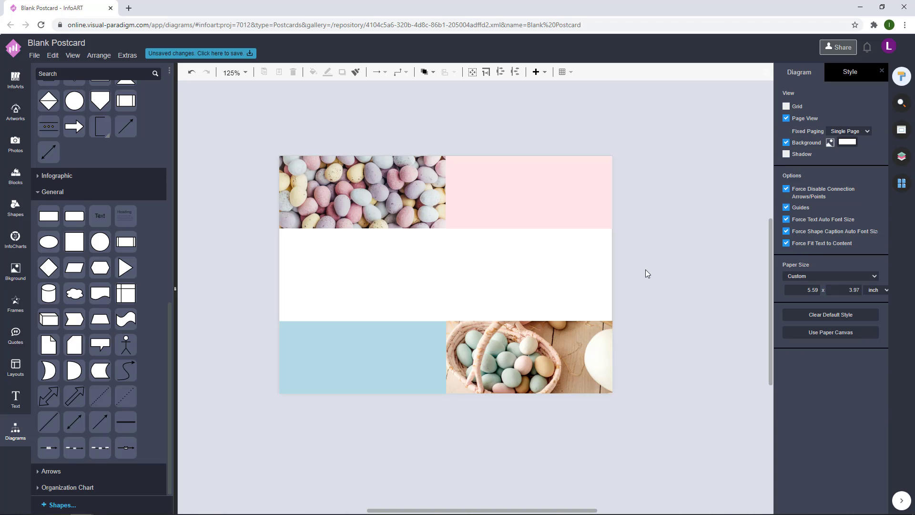
Check how the upper eggs photo and the adjoining pink rectangle line up, and their size and position
{"action": "left_click_drag", "start_coordinate": [625, 250], "coordinate": [613, 251]}
{"action": "scroll", "coordinate": [493, 192], "scroll_direction": "up", "scroll_amount": 5}
{"action": "left_click", "coordinate": [492, 191]}
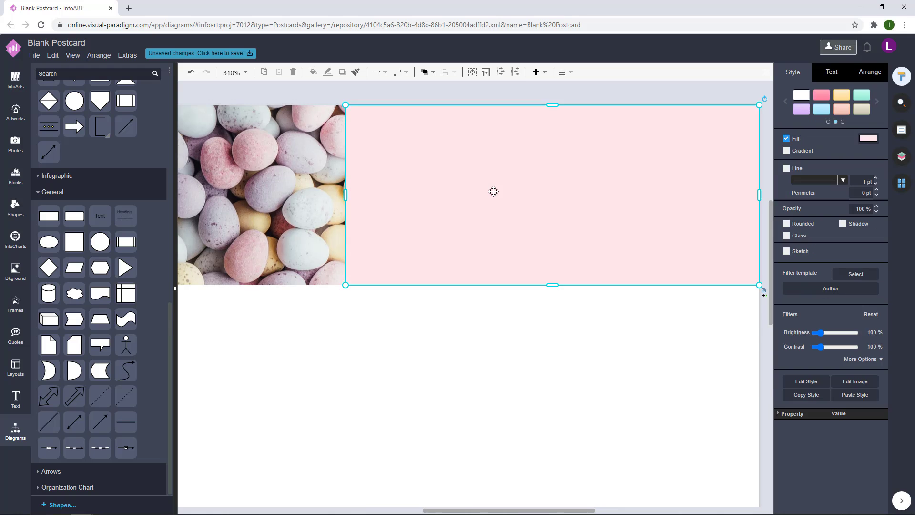
{"action": "left_click", "coordinate": [873, 78]}
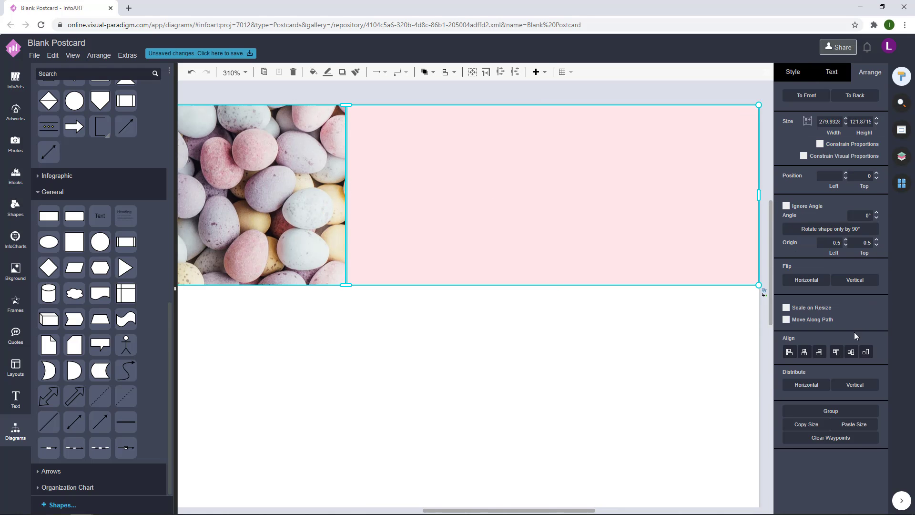
{"action": "left_click", "coordinate": [525, 353]}
{"action": "scroll", "coordinate": [525, 353], "scroll_direction": "down", "scroll_amount": 4}
{"action": "left_click", "coordinate": [476, 435]}
{"action": "left_click", "coordinate": [536, 355]}
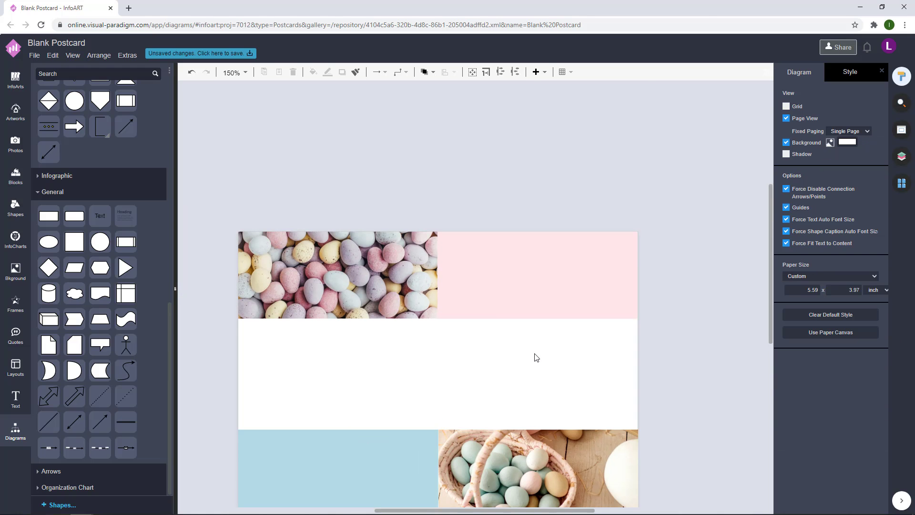
Duplicate the upper pink rectangle and reshape the copy into a full-width stripe about 5 pt high, just below the upper row
{"action": "scroll", "coordinate": [524, 310], "scroll_direction": "down", "scroll_amount": 1}
{"action": "left_click_drag", "start_coordinate": [529, 232], "coordinate": [371, 323], "text": "ctrl"}
{"action": "left_click_drag", "start_coordinate": [454, 313], "coordinate": [618, 314]}
{"action": "left_click_drag", "start_coordinate": [454, 351], "coordinate": [457, 281]}
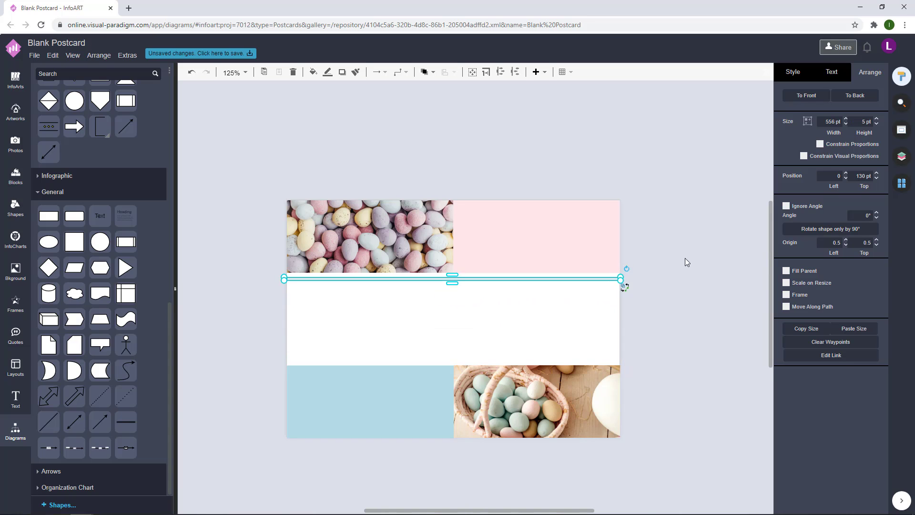
{"action": "scroll", "coordinate": [680, 268], "scroll_direction": "up", "scroll_amount": 5}
{"action": "left_click_drag", "start_coordinate": [529, 291], "coordinate": [534, 292]}
{"action": "left_click", "coordinate": [628, 262]}
{"action": "scroll", "coordinate": [632, 261], "scroll_direction": "down", "scroll_amount": 5}
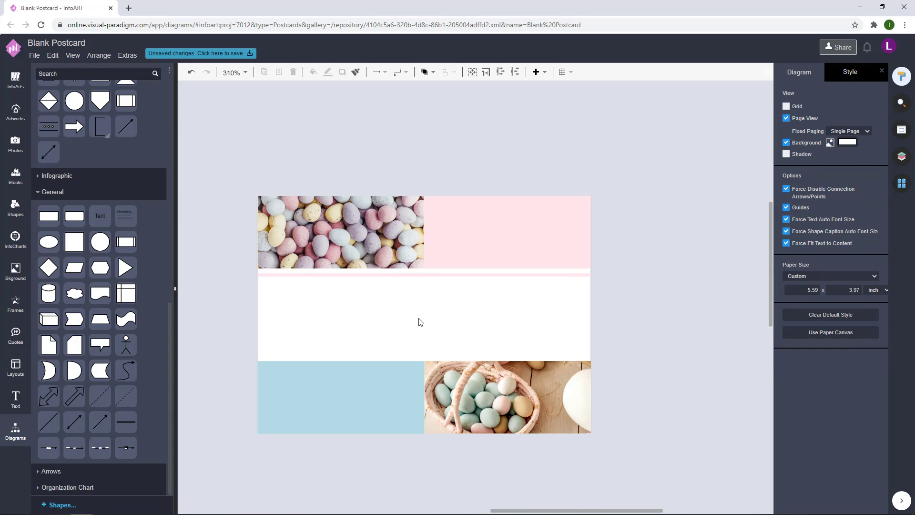
Place a copy of the pink stripe just below it, flush with the postcard's left edge
{"action": "left_click_drag", "start_coordinate": [406, 276], "coordinate": [408, 283]}
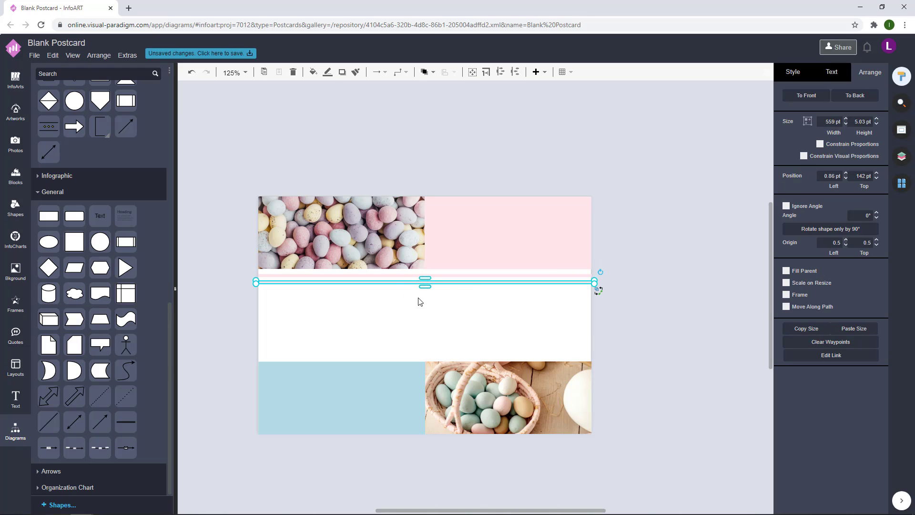
{"action": "key", "text": "ctrl+z"}
{"action": "scroll", "coordinate": [294, 282], "scroll_direction": "up", "scroll_amount": 3}
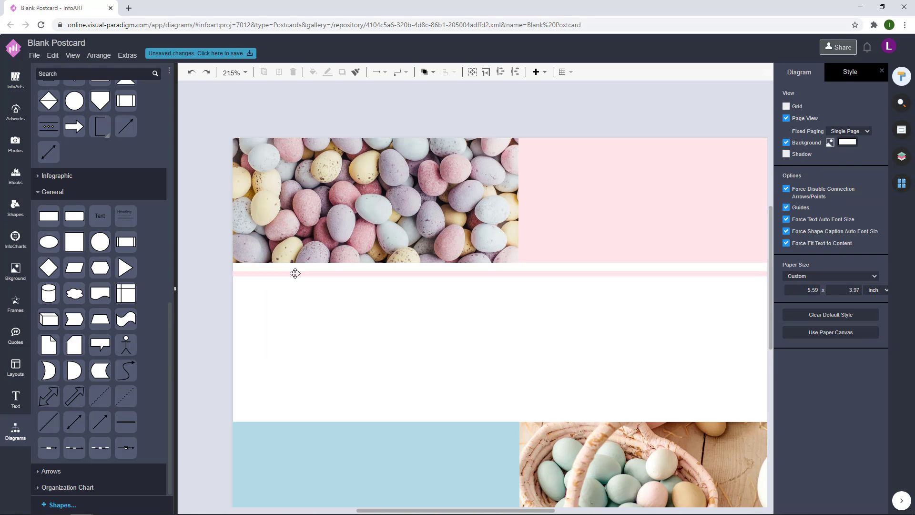
{"action": "left_click", "coordinate": [295, 283]}
{"action": "key", "text": "Down"}
{"action": "key", "text": "Down"}
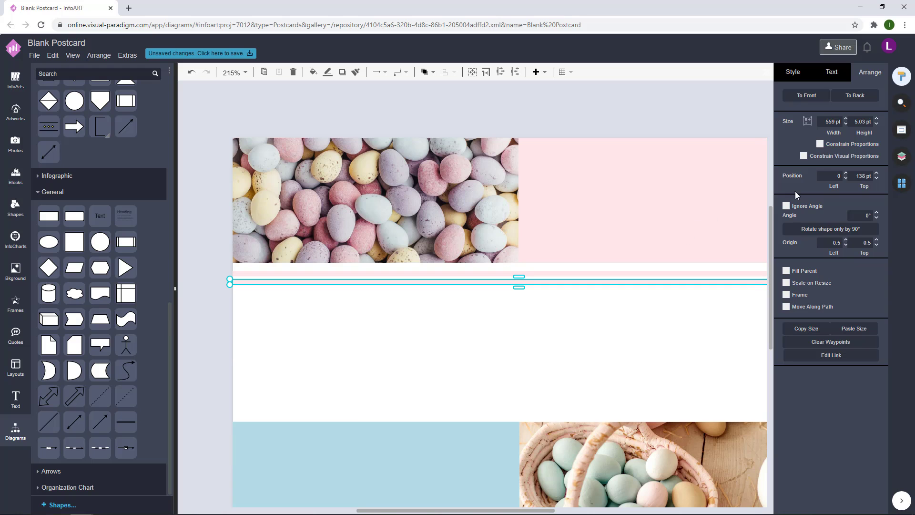
Fill the copied stripe with the same pastel blue as the lower-left rectangle
{"action": "left_click", "coordinate": [804, 74]}
{"action": "left_click", "coordinate": [867, 139]}
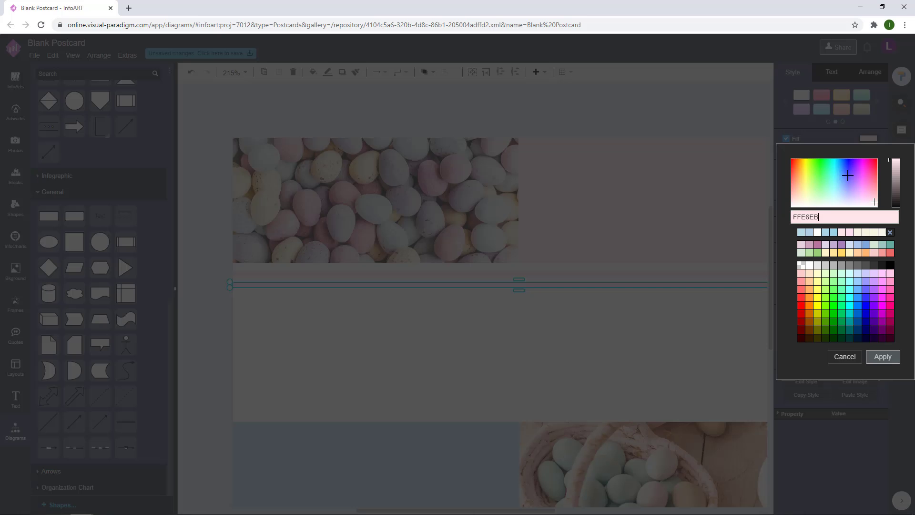
{"action": "left_click", "coordinate": [806, 233]}
{"action": "left_click", "coordinate": [882, 355]}
{"action": "left_click", "coordinate": [614, 334]}
{"action": "scroll", "coordinate": [613, 334], "scroll_direction": "down", "scroll_amount": 4}
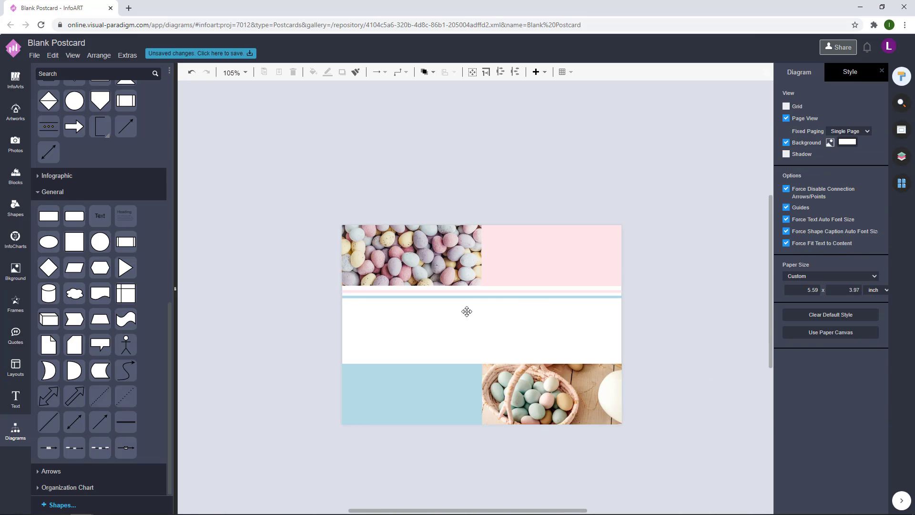
Duplicate the pink and blue stripe pair and place the copies just above the postcard's lower row
{"action": "scroll", "coordinate": [465, 310], "scroll_direction": "up", "scroll_amount": 3}
{"action": "left_click", "coordinate": [266, 282]}
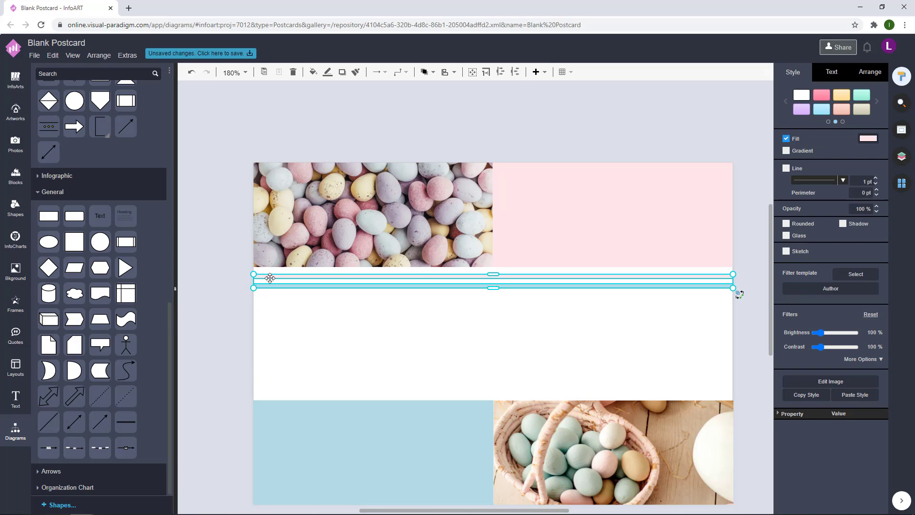
{"action": "left_click_drag", "start_coordinate": [270, 278], "coordinate": [266, 384]}
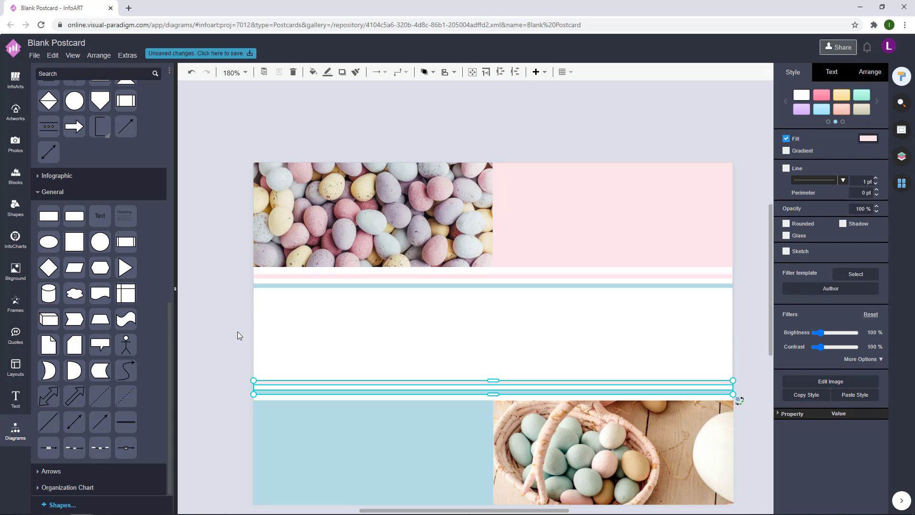
{"action": "left_click", "coordinate": [346, 313]}
{"action": "left_click_drag", "start_coordinate": [748, 308], "coordinate": [241, 272]}
{"action": "left_click", "coordinate": [216, 210]}
{"action": "scroll", "coordinate": [232, 272], "scroll_direction": "down", "scroll_amount": 1}
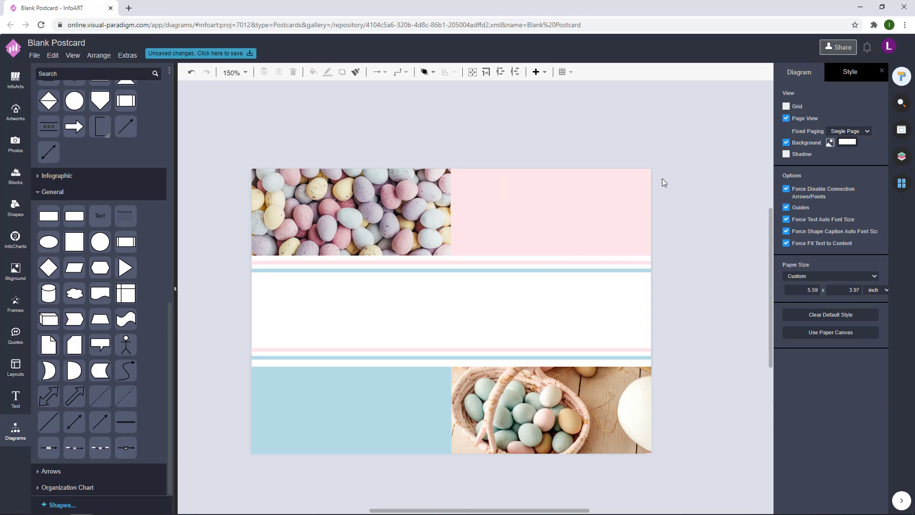
{"action": "left_click_drag", "start_coordinate": [676, 359], "coordinate": [224, 317]}
{"action": "left_click", "coordinate": [367, 110]}
Add a large text box centred in the white middle band reading "HAVE A HAPPY EASTER!"
{"action": "double_click", "coordinate": [337, 116]}
{"action": "left_click_drag", "start_coordinate": [362, 134], "coordinate": [596, 305]}
{"action": "left_click_drag", "start_coordinate": [455, 311], "coordinate": [451, 311]}
{"action": "double_click", "coordinate": [451, 308]}
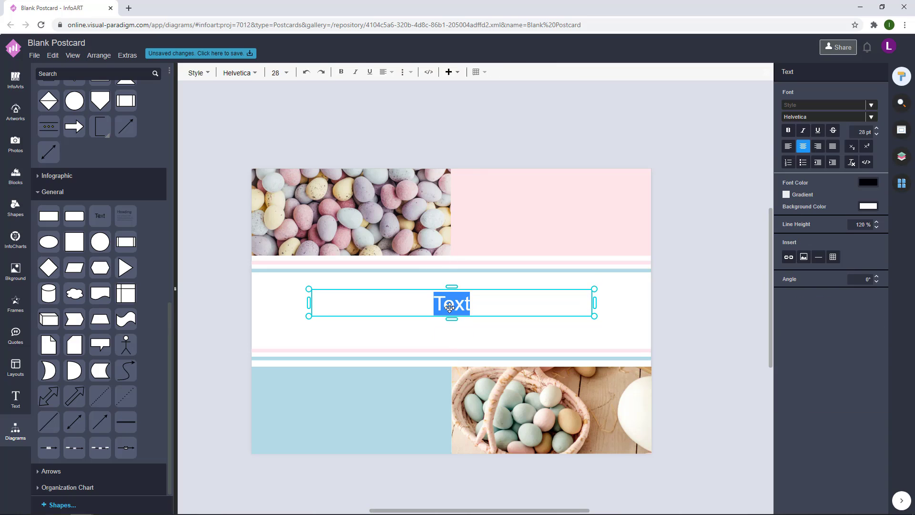
{"action": "type", "text": "HAVE A "}
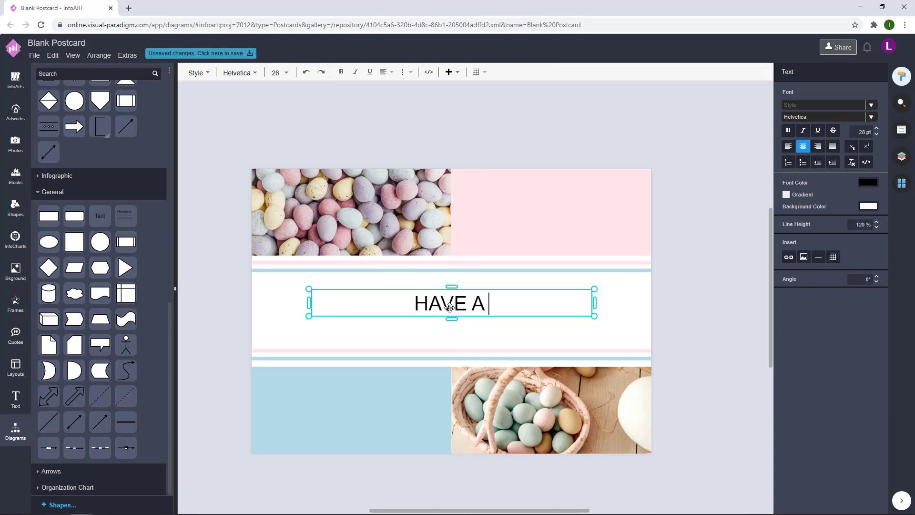
{"action": "type", "text": "HAPPY EASTER!"}
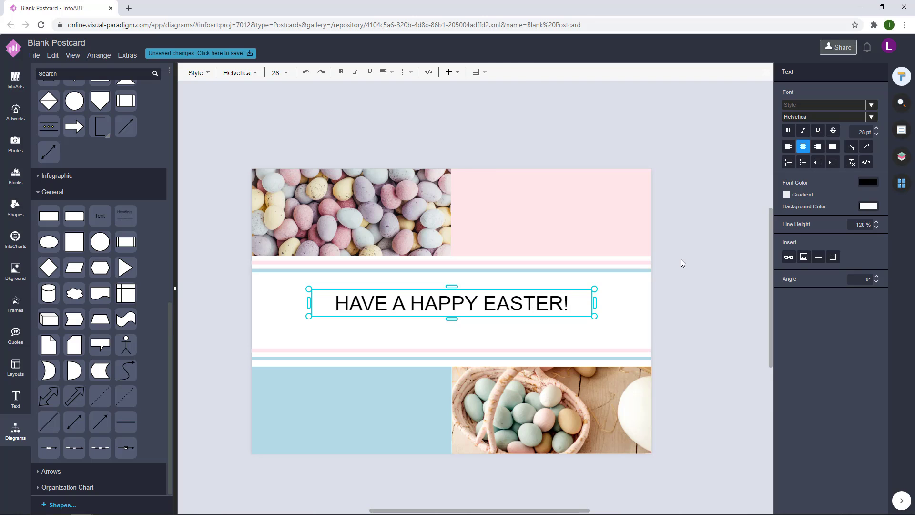
Set the Easter greeting's font to Aclonica and resize its box so the text is 28.01 pt
{"action": "left_click_drag", "start_coordinate": [597, 320], "coordinate": [539, 309]}
{"action": "left_click", "coordinate": [832, 72]}
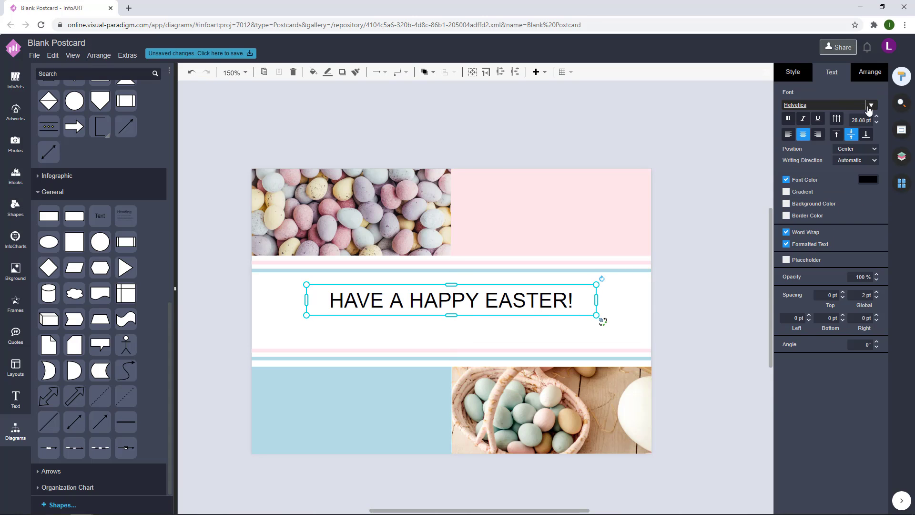
{"action": "left_click", "coordinate": [872, 105]}
{"action": "left_click", "coordinate": [789, 209]}
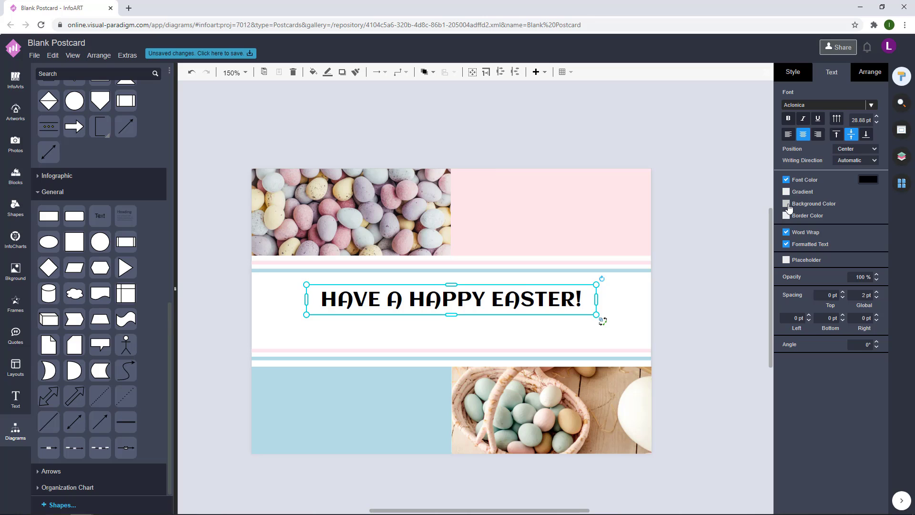
{"action": "left_click_drag", "start_coordinate": [596, 285], "coordinate": [593, 286]}
Change the Easter greeting's font color to a muted pastel pink
{"action": "left_click", "coordinate": [869, 179]}
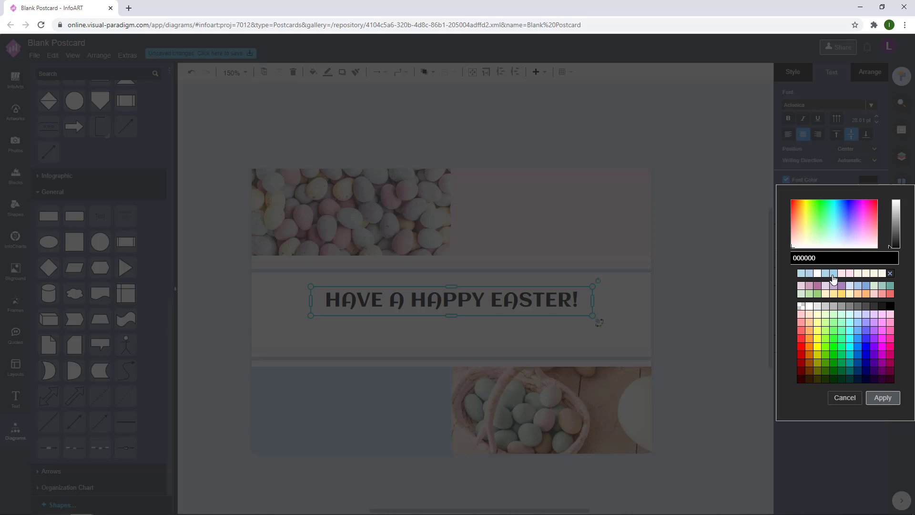
{"action": "left_click", "coordinate": [842, 273]}
{"action": "left_click", "coordinate": [874, 237]}
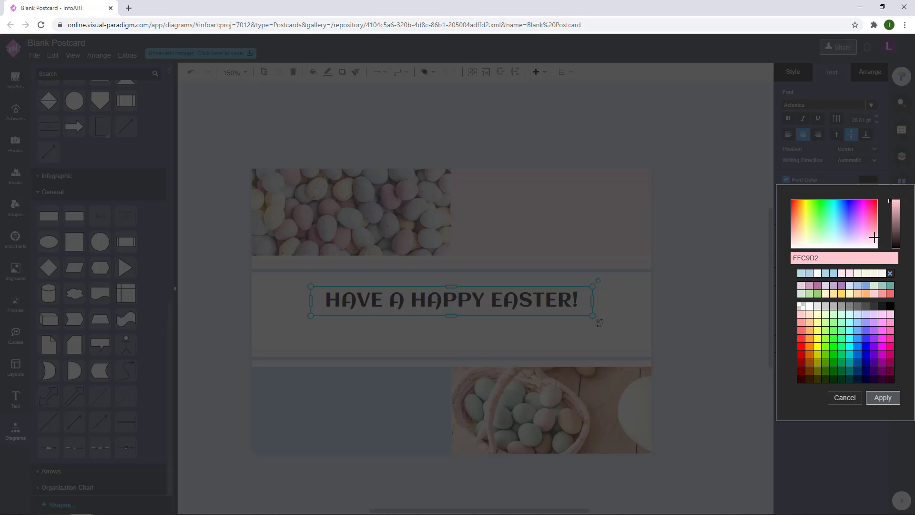
{"action": "left_click", "coordinate": [893, 208]}
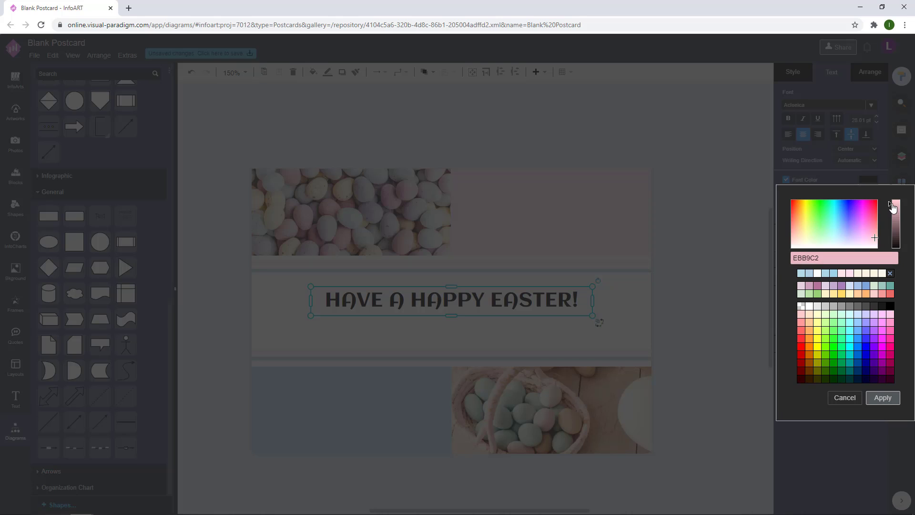
{"action": "left_click", "coordinate": [883, 398]}
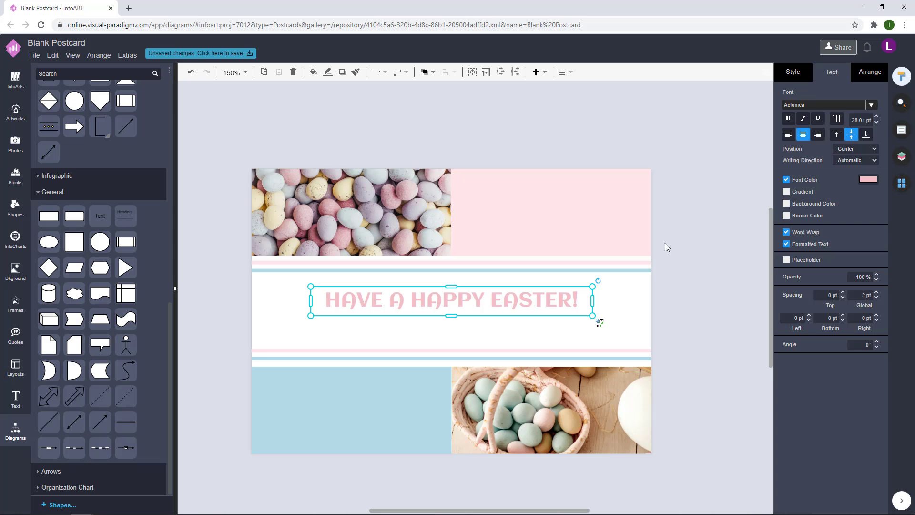
Deepen the Easter greeting's font color in two passes to a stronger, darker pastel pink
{"action": "left_click", "coordinate": [867, 180]}
{"action": "left_click", "coordinate": [875, 234]}
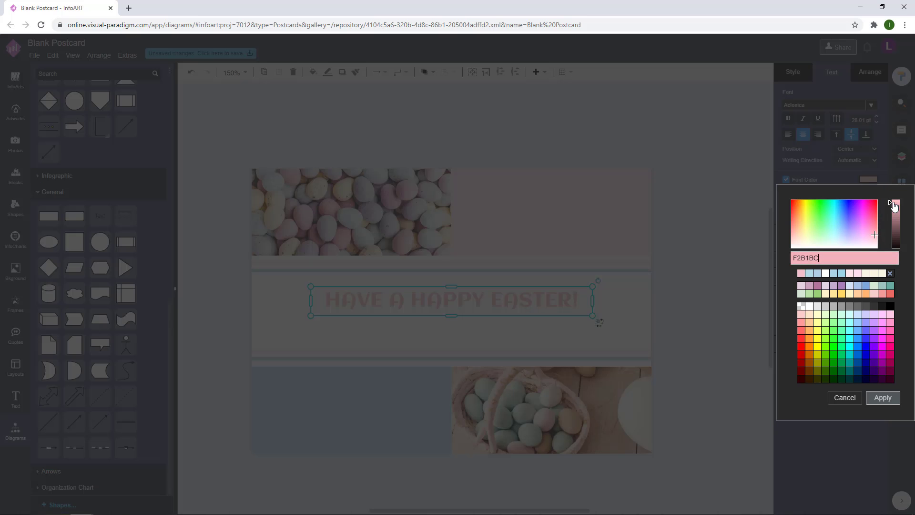
{"action": "left_click", "coordinate": [894, 203]}
{"action": "left_click", "coordinate": [883, 398]}
{"action": "left_click", "coordinate": [703, 250]}
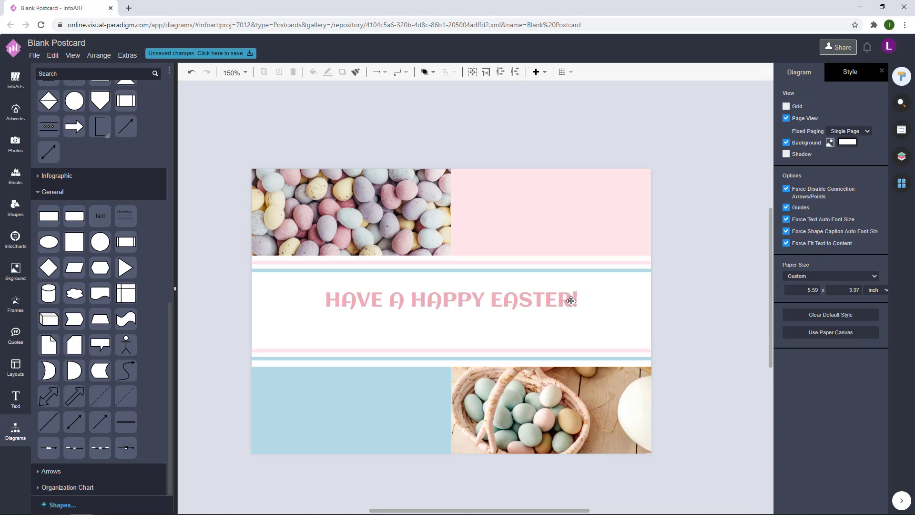
{"action": "left_click", "coordinate": [571, 300]}
{"action": "left_click", "coordinate": [868, 180]}
{"action": "left_click", "coordinate": [875, 230]}
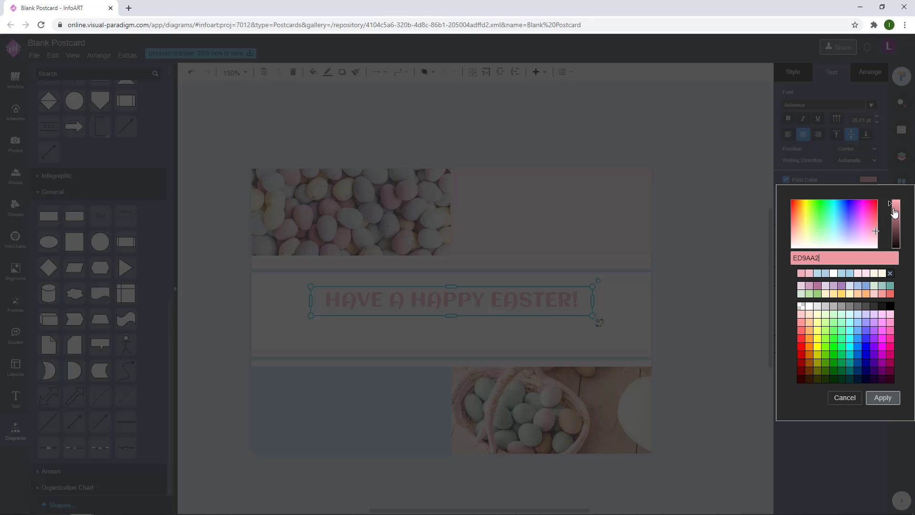
{"action": "left_click", "coordinate": [893, 204]}
{"action": "left_click", "coordinate": [880, 397]}
{"action": "left_click", "coordinate": [712, 294]}
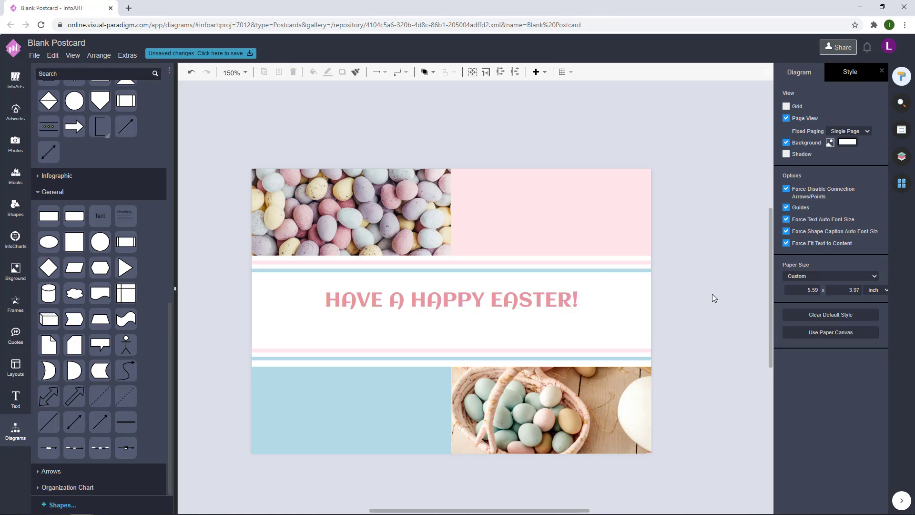
Duplicate the Easter greeting directly beneath the original and shrink the copy to 17.93 pt
{"action": "scroll", "coordinate": [710, 281], "scroll_direction": "down", "scroll_amount": 1}
{"action": "left_click", "coordinate": [570, 289]}
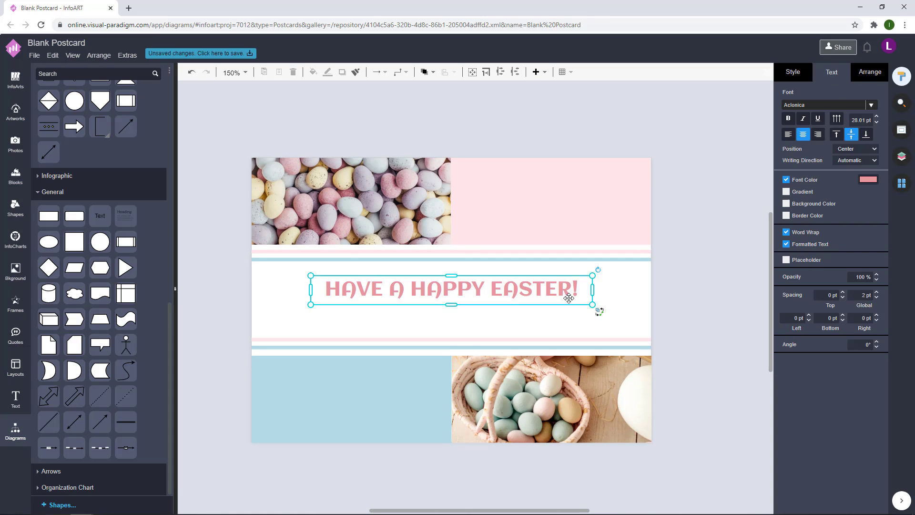
{"action": "left_click_drag", "start_coordinate": [568, 294], "coordinate": [496, 311]}
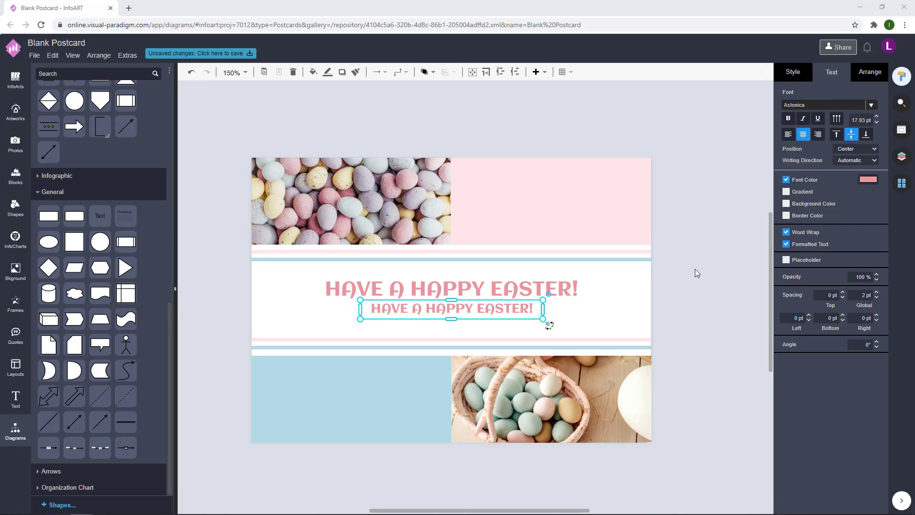
Replace the smaller copy's text with "May this Easter season brings you a new start."
{"action": "double_click", "coordinate": [480, 309]}
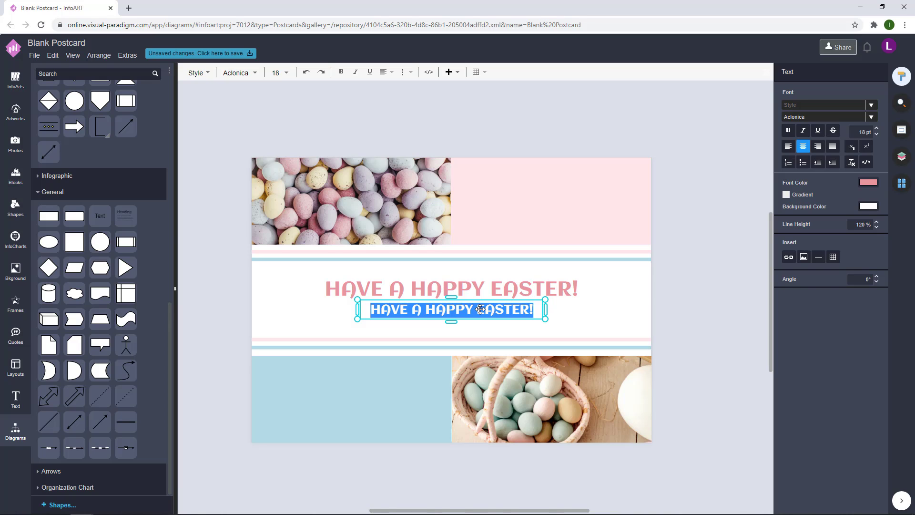
{"action": "key", "text": "alt+Tab"}
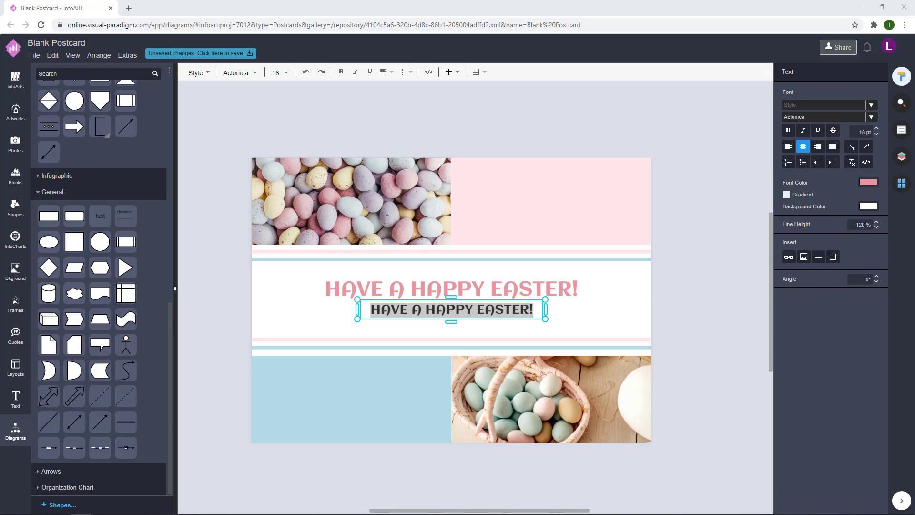
{"action": "left_click", "coordinate": [499, 310]}
{"action": "double_click", "coordinate": [498, 310]}
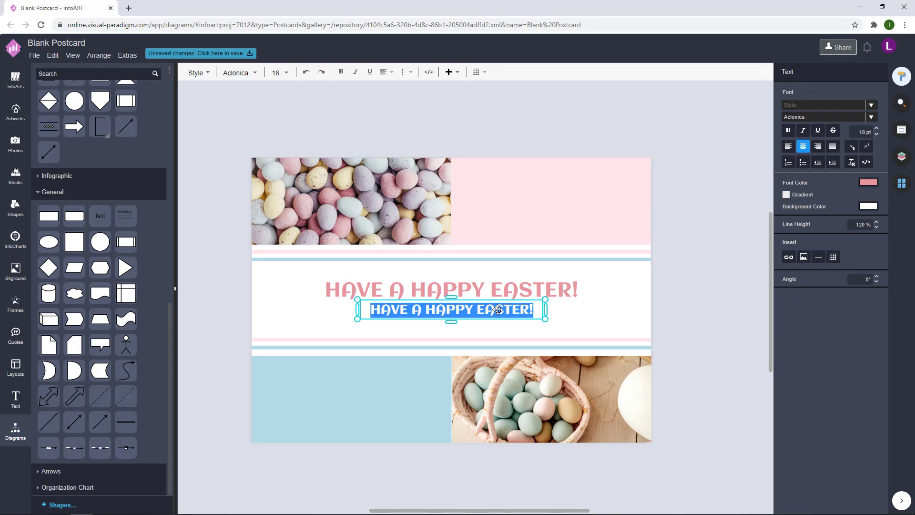
{"action": "type", "text": "MA"}
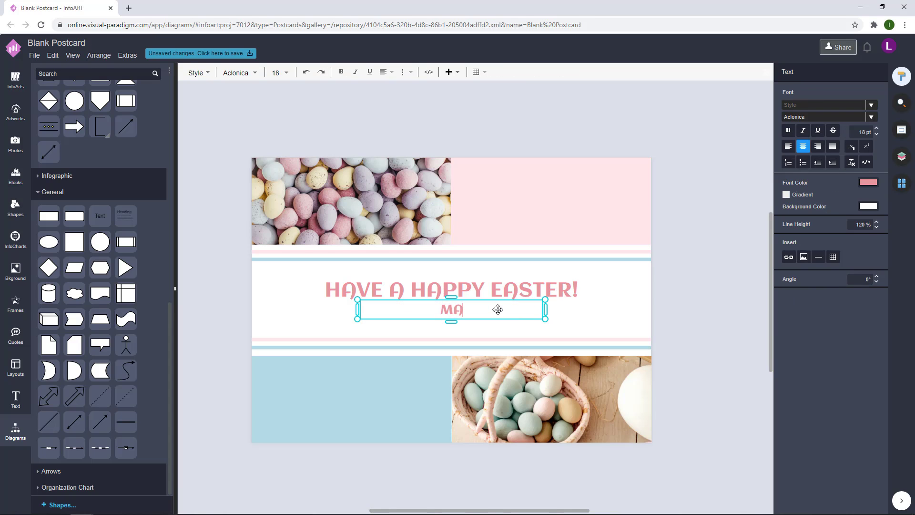
{"action": "type", "text": "t"}
{"action": "key", "text": "BackSpace"}
{"action": "type", "text": "y thies"}
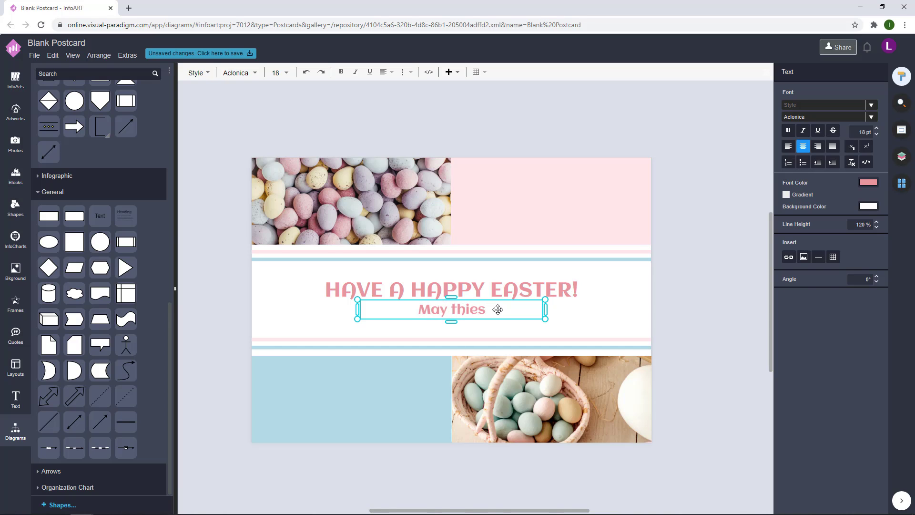
{"action": "key", "text": "BackSpace"}
{"action": "key", "text": "BackSpace"}
{"action": "type", "text": "s easter"}
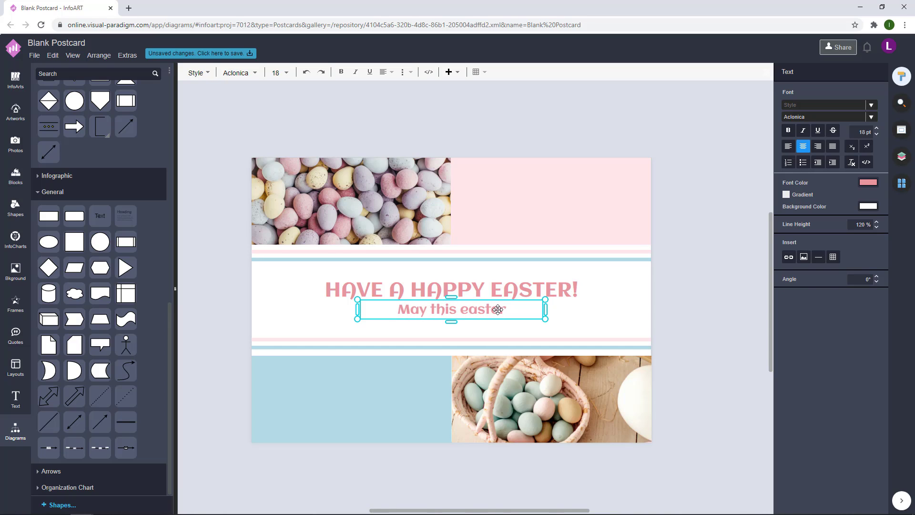
{"action": "type", "text": " season"}
{"action": "key", "text": "BackSpace"}
{"action": "key", "text": "BackSpace"}
{"action": "key", "text": "BackSpace"}
{"action": "key", "text": "BackSpace"}
{"action": "key", "text": "BackSpace"}
{"action": "key", "text": "BackSpace"}
{"action": "key", "text": "BackSpace"}
{"action": "key", "text": "BackSpace"}
{"action": "key", "text": "BackSpace"}
{"action": "key", "text": "BackSpace"}
{"action": "key", "text": "BackSpace"}
{"action": "key", "text": "BackSpace"}
{"action": "key", "text": "BackSpace"}
{"action": "type", "text": "Easter "}
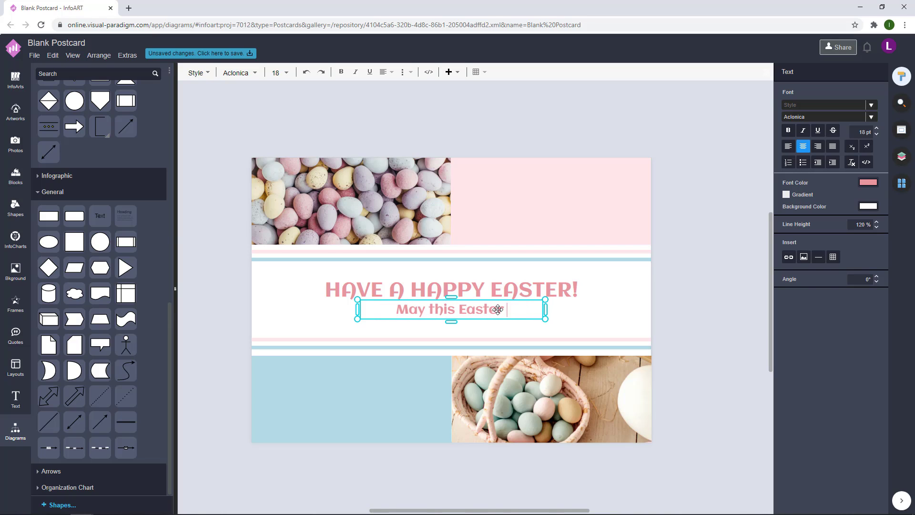
{"action": "type", "text": "seasin"}
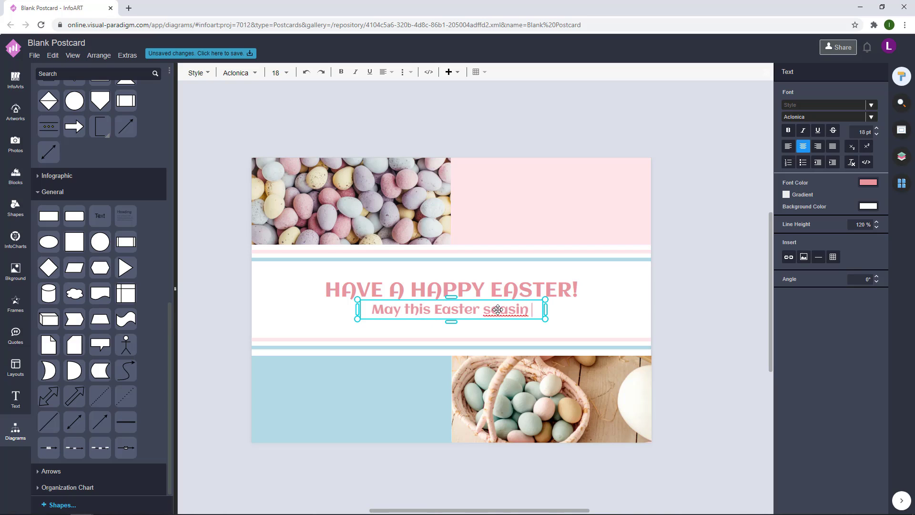
{"action": "key", "text": "BackSpace"}
{"action": "key", "text": "BackSpace"}
{"action": "key", "text": "BackSpace"}
{"action": "type", "text": "on brings "}
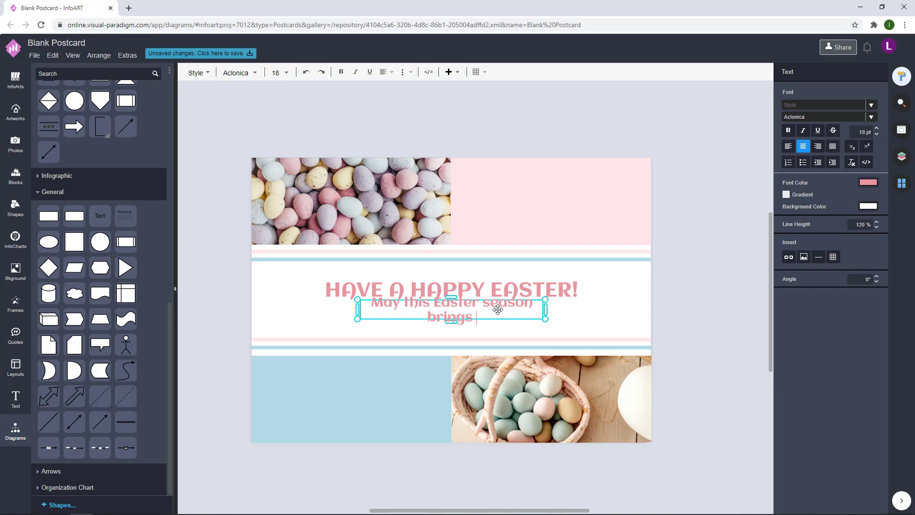
{"action": "type", "text": "you "}
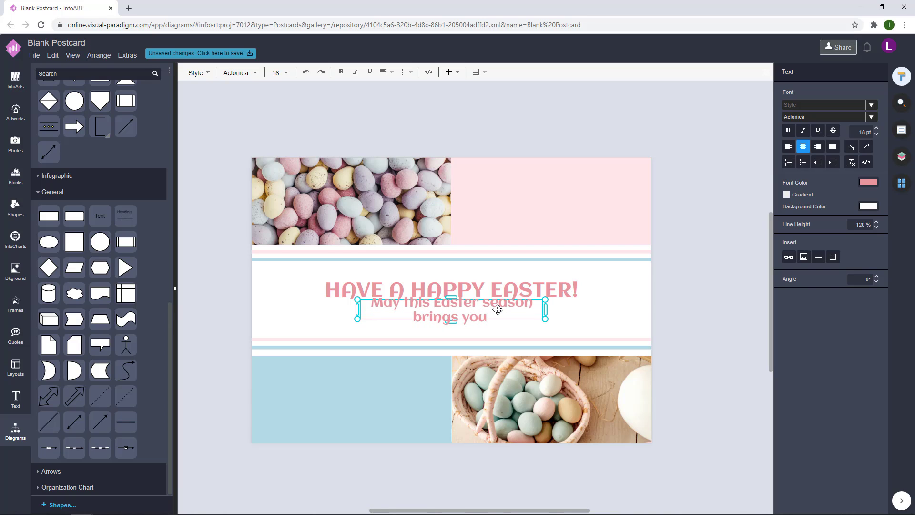
{"action": "type", "text": "a ne"}
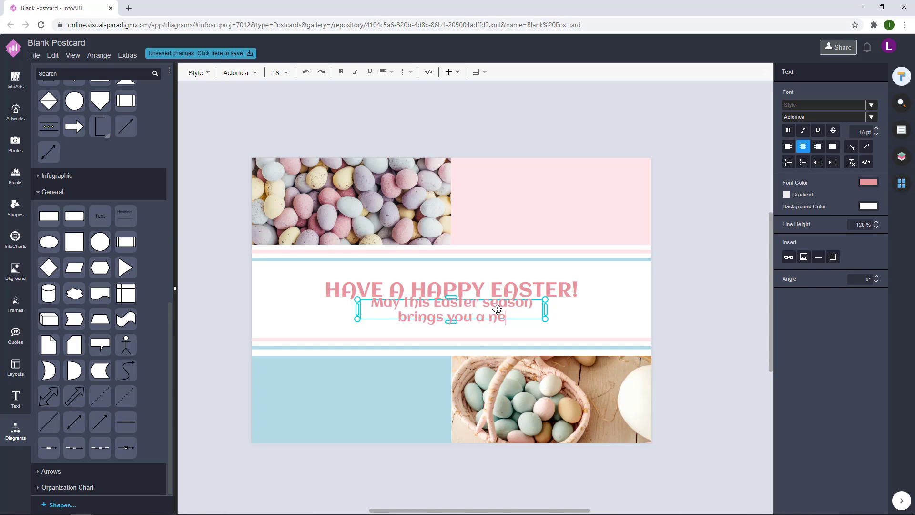
{"action": "type", "text": "w start"}
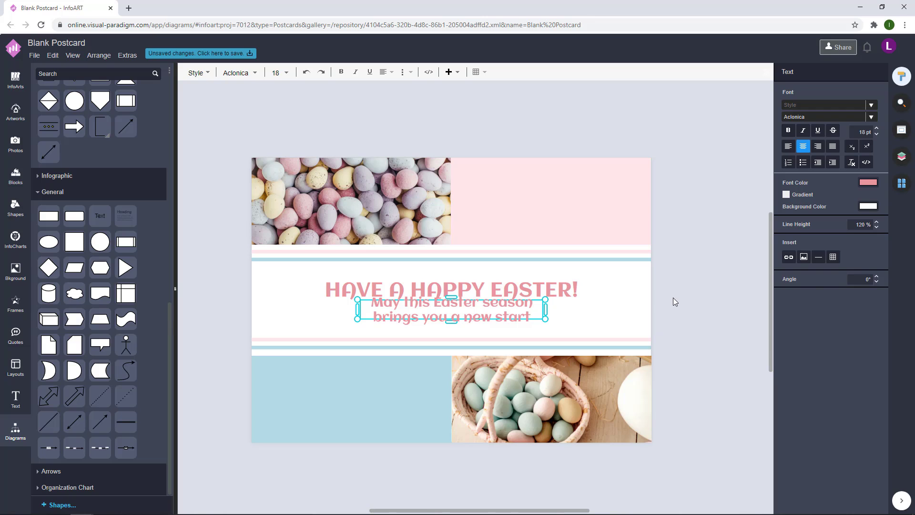
{"action": "type", "text": "."}
{"action": "key", "text": "Escape"}
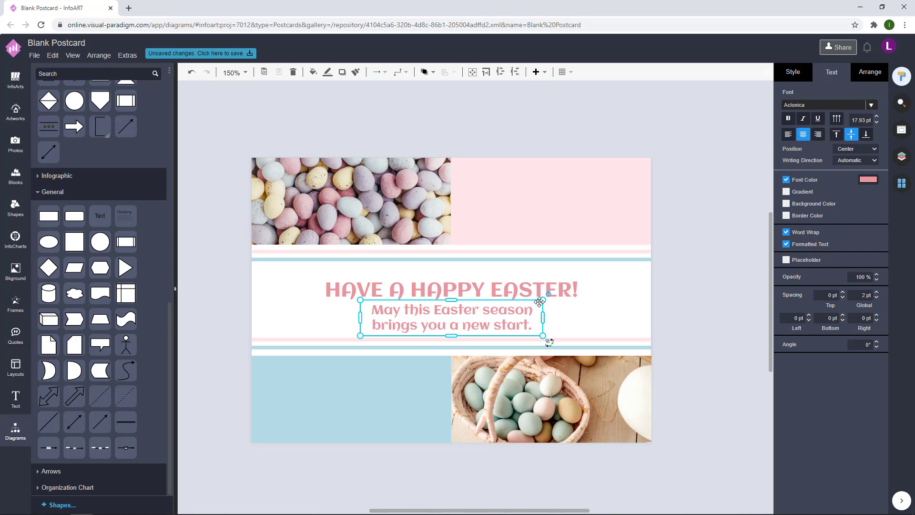
Shrink the message below the greeting to 12.37 pt and change its font to Architects Daughter
{"action": "mouse_move", "coordinate": [545, 317]}
{"action": "left_mouse_down"}
{"action": "mouse_move", "coordinate": [496, 324]}
{"action": "mouse_move", "coordinate": [535, 320]}
{"action": "left_mouse_up"}
{"action": "left_click_drag", "start_coordinate": [487, 324], "coordinate": [493, 319]}
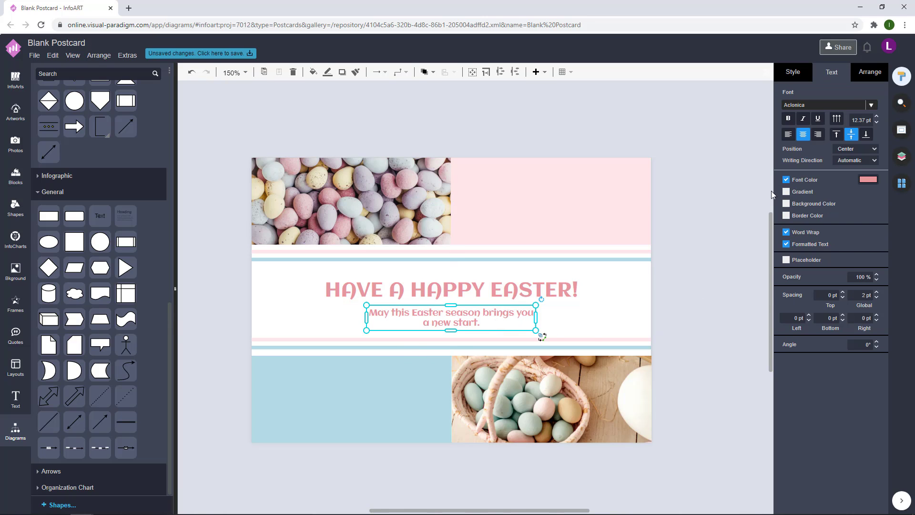
{"action": "left_click", "coordinate": [874, 108]}
{"action": "scroll", "coordinate": [813, 186], "scroll_direction": "down", "scroll_amount": 5}
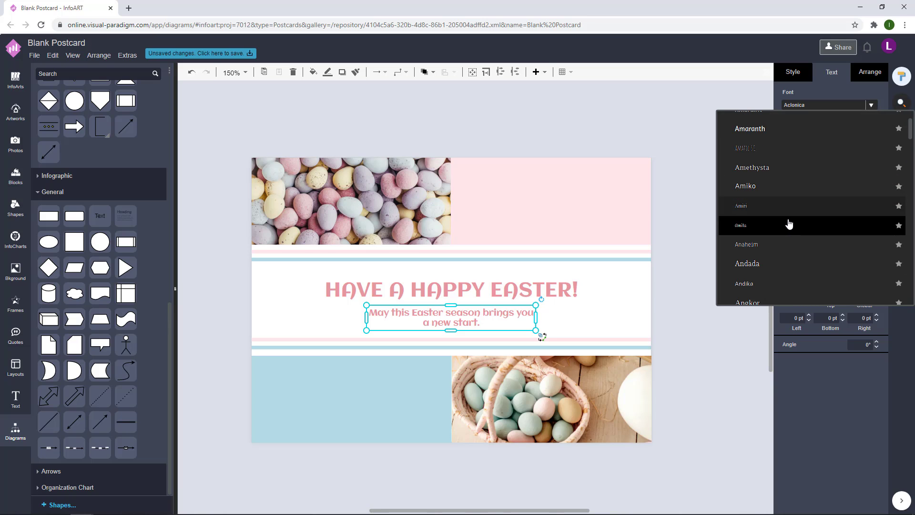
{"action": "scroll", "coordinate": [789, 224], "scroll_direction": "down", "scroll_amount": 4}
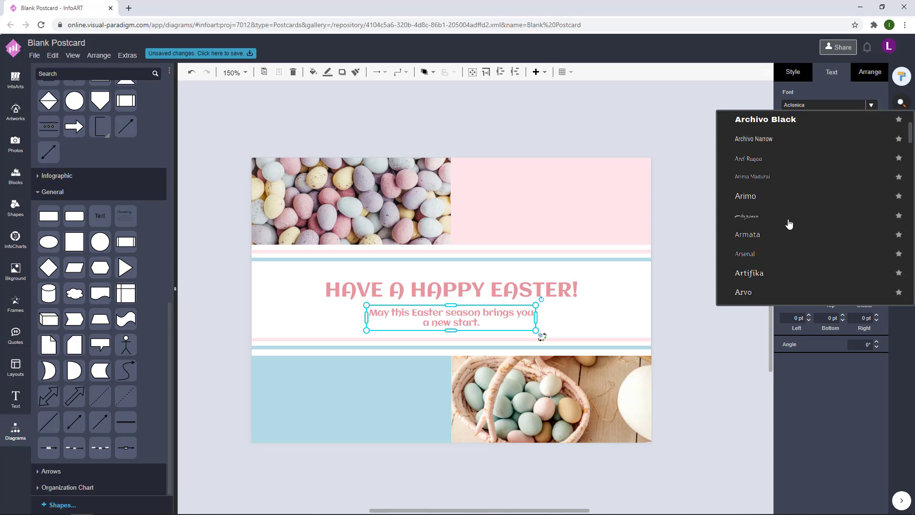
{"action": "scroll", "coordinate": [789, 225], "scroll_direction": "up", "scroll_amount": 10}
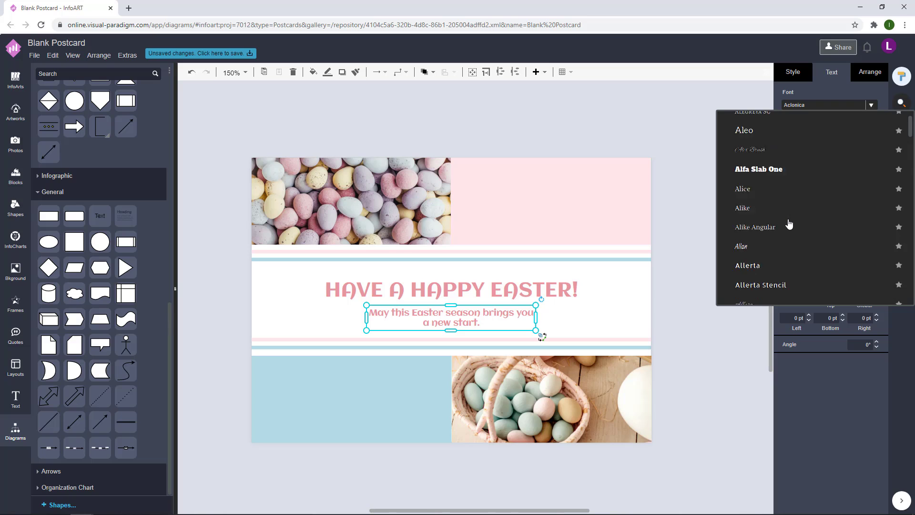
{"action": "scroll", "coordinate": [789, 224], "scroll_direction": "up", "scroll_amount": 2}
{"action": "scroll", "coordinate": [790, 224], "scroll_direction": "down", "scroll_amount": 6}
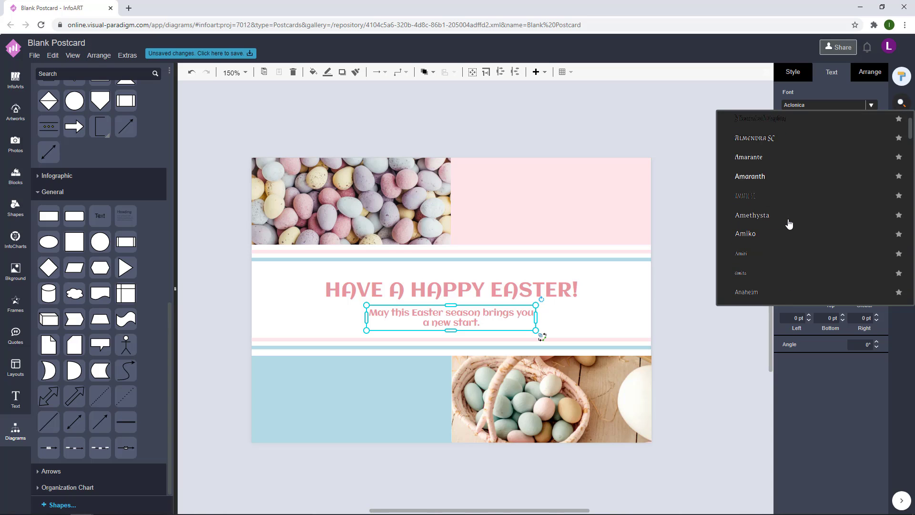
{"action": "scroll", "coordinate": [789, 224], "scroll_direction": "down", "scroll_amount": 5}
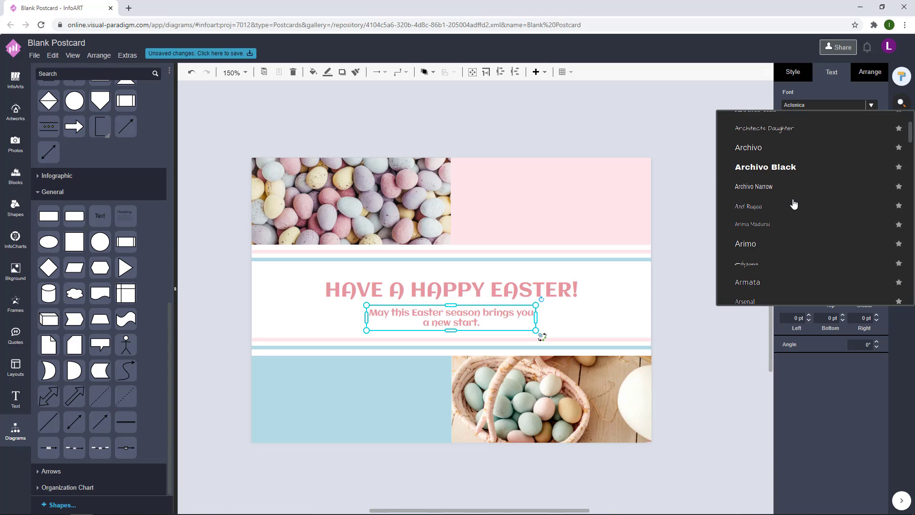
{"action": "left_click", "coordinate": [794, 139]}
{"action": "left_click", "coordinate": [576, 305]}
{"action": "double_click", "coordinate": [476, 316]}
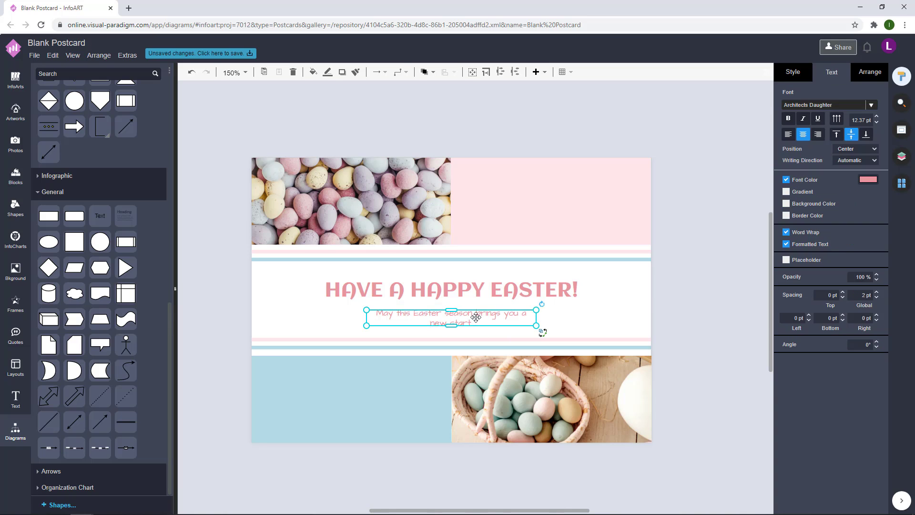
{"action": "left_click", "coordinate": [640, 312]}
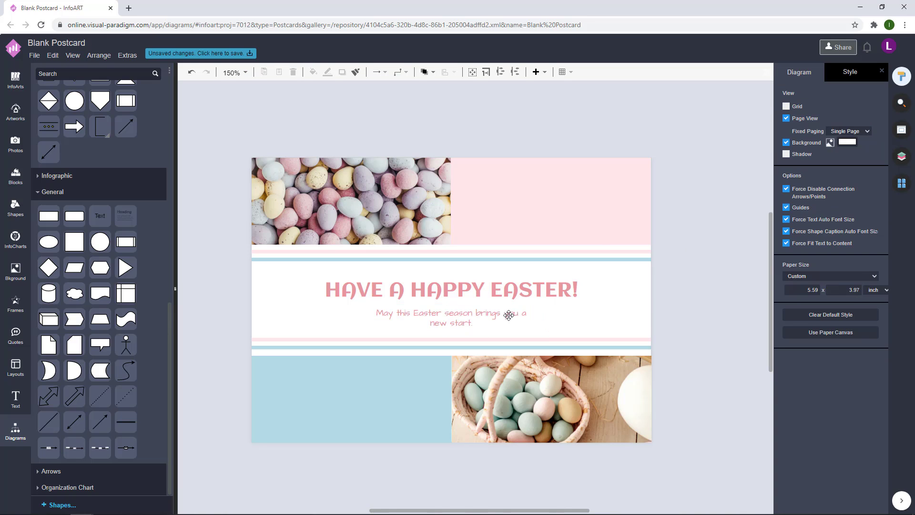
Narrow the message's text box so the first line ends at "brings" and the text is 13.48 pt
{"action": "left_click", "coordinate": [511, 316]}
{"action": "left_click_drag", "start_coordinate": [536, 321], "coordinate": [525, 321]}
{"action": "left_click", "coordinate": [718, 298]}
Set the message's font color to the medium blue 69AEDB
{"action": "left_click", "coordinate": [486, 309]}
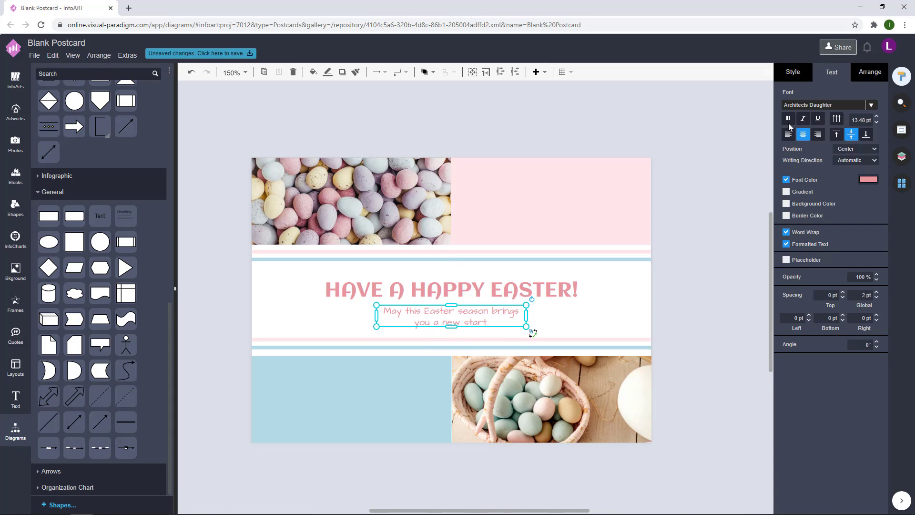
{"action": "left_click", "coordinate": [868, 179]}
{"action": "left_click", "coordinate": [832, 275]}
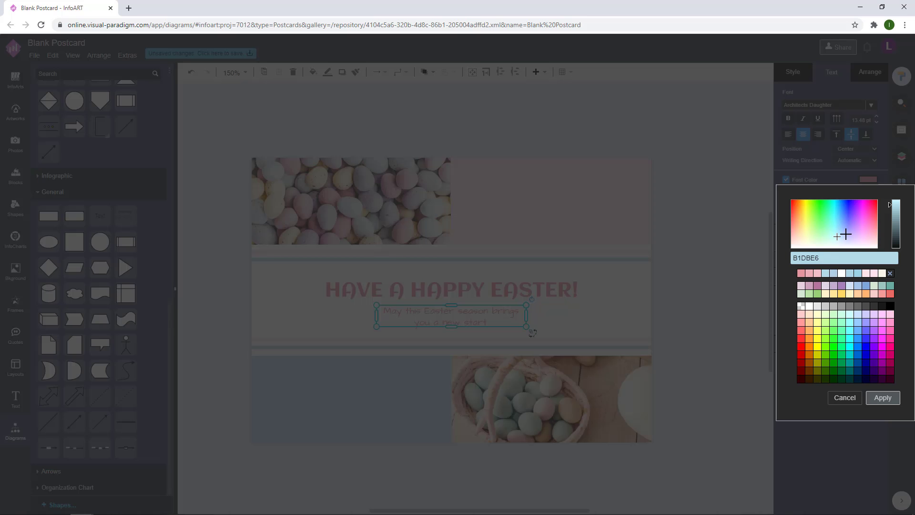
{"action": "left_click", "coordinate": [883, 398]}
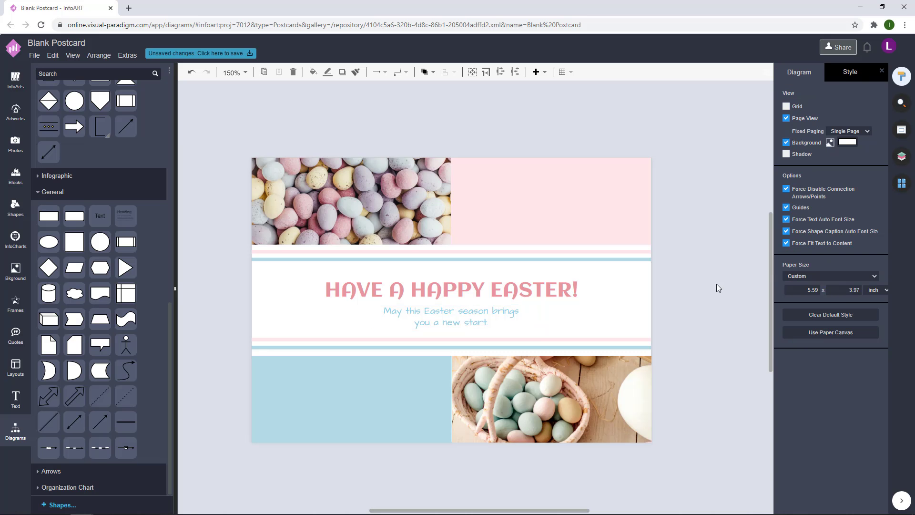
{"action": "left_click", "coordinate": [868, 179]}
{"action": "mouse_move", "coordinate": [895, 217]}
{"action": "left_mouse_down"}
{"action": "mouse_move", "coordinate": [890, 208]}
{"action": "mouse_move", "coordinate": [840, 222]}
{"action": "left_mouse_up"}
{"action": "left_click", "coordinate": [882, 398]}
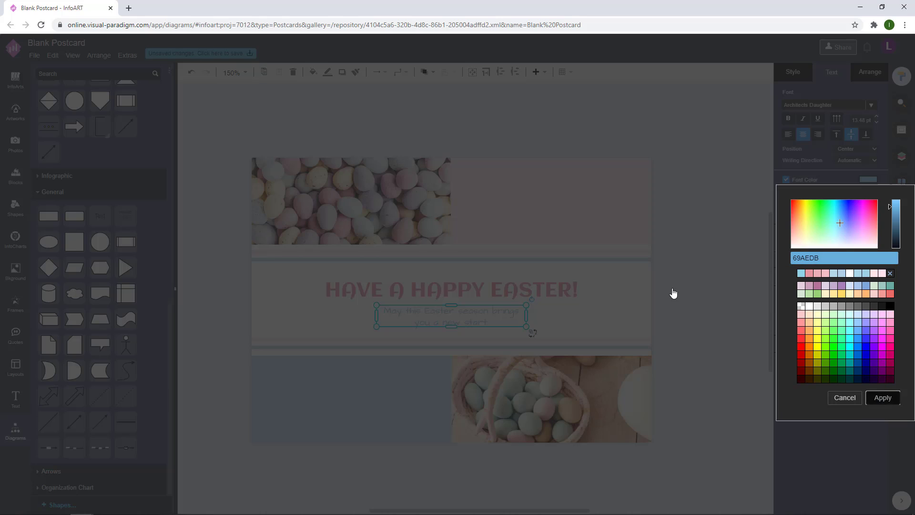
{"action": "left_click", "coordinate": [674, 294]}
Fine-tune the placement of the greeting and the blue message, keeping both centred in the white middle band
{"action": "left_click", "coordinate": [498, 310]}
{"action": "left_click", "coordinate": [510, 289], "text": "shift"}
{"action": "left_click_drag", "start_coordinate": [510, 290], "coordinate": [494, 291]}
{"action": "left_click", "coordinate": [668, 290]}
{"action": "left_click", "coordinate": [468, 316]}
{"action": "left_click", "coordinate": [666, 289]}
{"action": "left_click", "coordinate": [459, 316]}
{"action": "left_click", "coordinate": [494, 296], "text": "shift"}
{"action": "left_click", "coordinate": [691, 284]}
Search the artwork library for "easter"
{"action": "scroll", "coordinate": [706, 282], "scroll_direction": "down", "scroll_amount": 5}
{"action": "left_click_drag", "start_coordinate": [719, 286], "coordinate": [710, 336]}
{"action": "scroll", "coordinate": [710, 336], "scroll_direction": "up", "scroll_amount": 4}
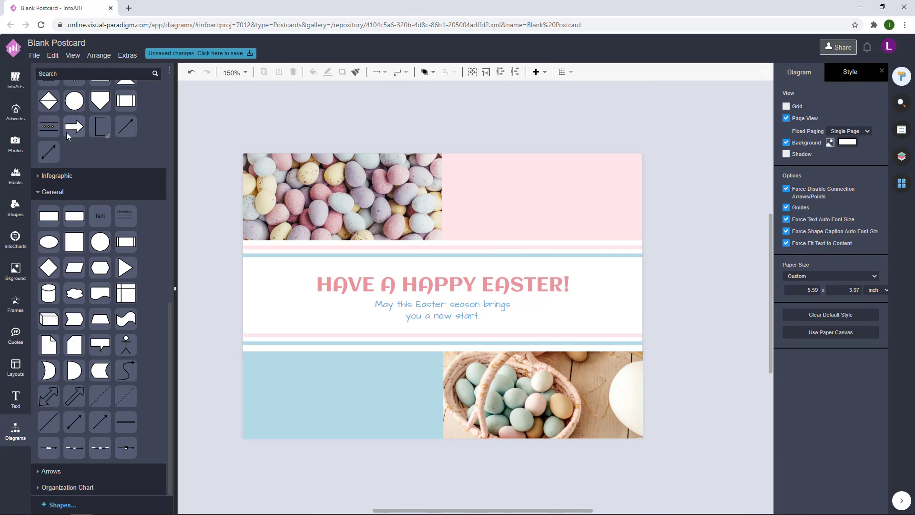
{"action": "left_click", "coordinate": [5, 109]}
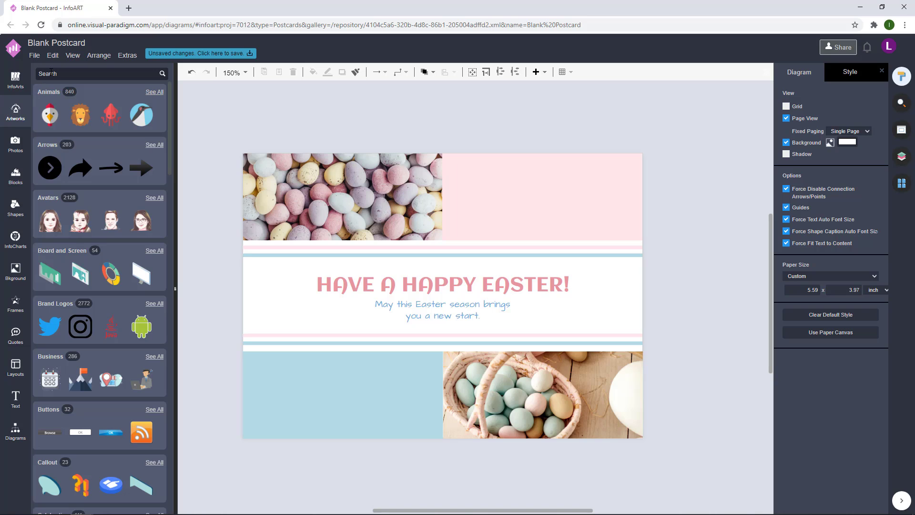
{"action": "left_click", "coordinate": [52, 72]}
{"action": "type", "text": "easter"}
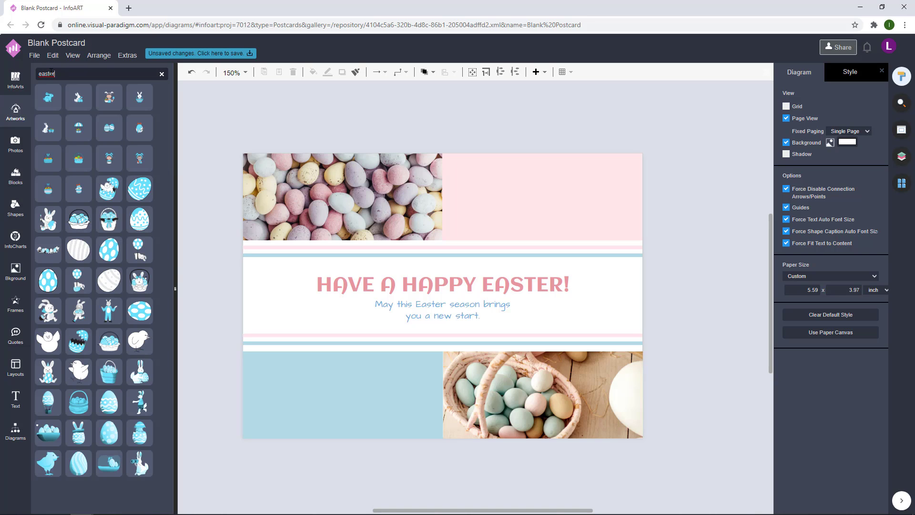
Add the egg with a wavy, dotted pattern to the pink rectangle's centre, about 59 x 71 pt and rotated -30°
{"action": "mouse_move", "coordinate": [143, 222]}
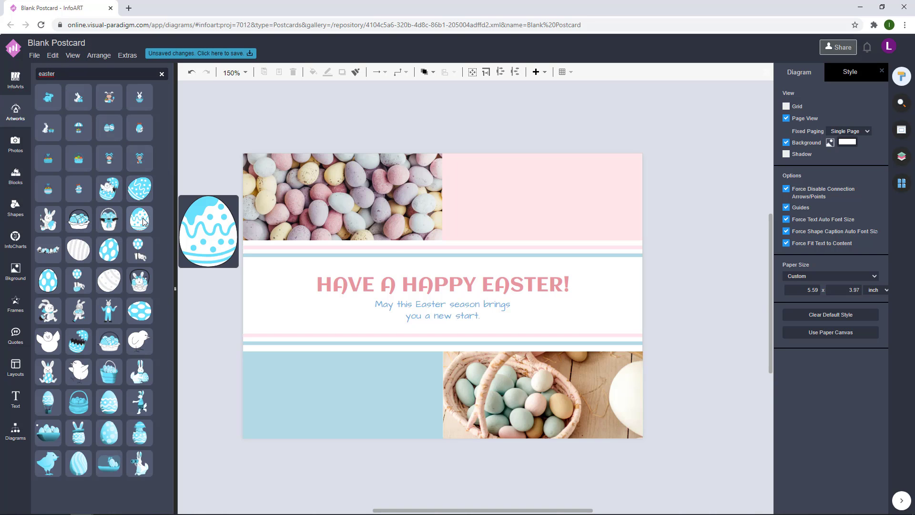
{"action": "left_click_drag", "start_coordinate": [143, 222], "coordinate": [501, 168]}
{"action": "left_click_drag", "start_coordinate": [589, 168], "coordinate": [543, 224]}
{"action": "left_click_drag", "start_coordinate": [525, 249], "coordinate": [546, 196]}
{"action": "left_click_drag", "start_coordinate": [572, 164], "coordinate": [570, 123]}
{"action": "left_click", "coordinate": [659, 161]}
{"action": "left_click", "coordinate": [555, 202]}
{"action": "left_click", "coordinate": [570, 122]}
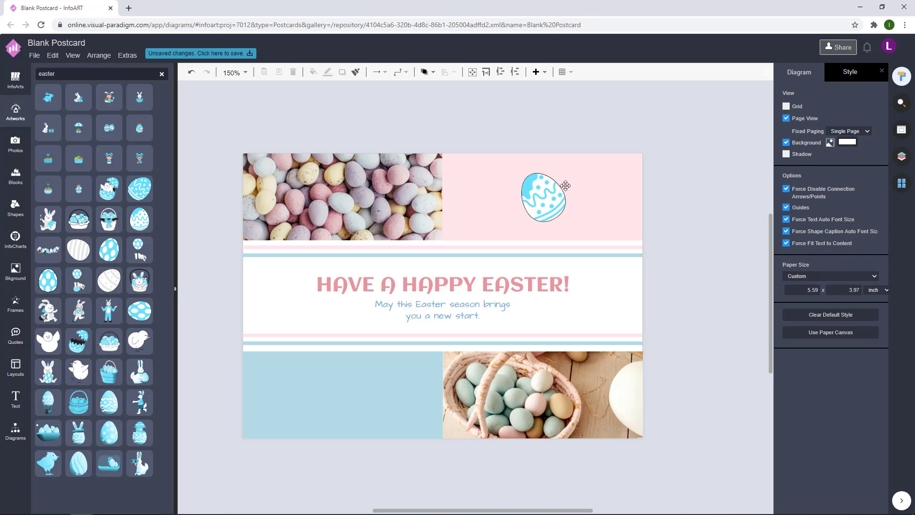
Recolor the blue parts of the egg on the pink rectangle to E8979F and set its black outline to none
{"action": "left_click", "coordinate": [553, 201]}
{"action": "left_click_drag", "start_coordinate": [553, 202], "coordinate": [553, 202]}
{"action": "left_click", "coordinate": [793, 72]}
{"action": "left_click", "coordinate": [820, 109]}
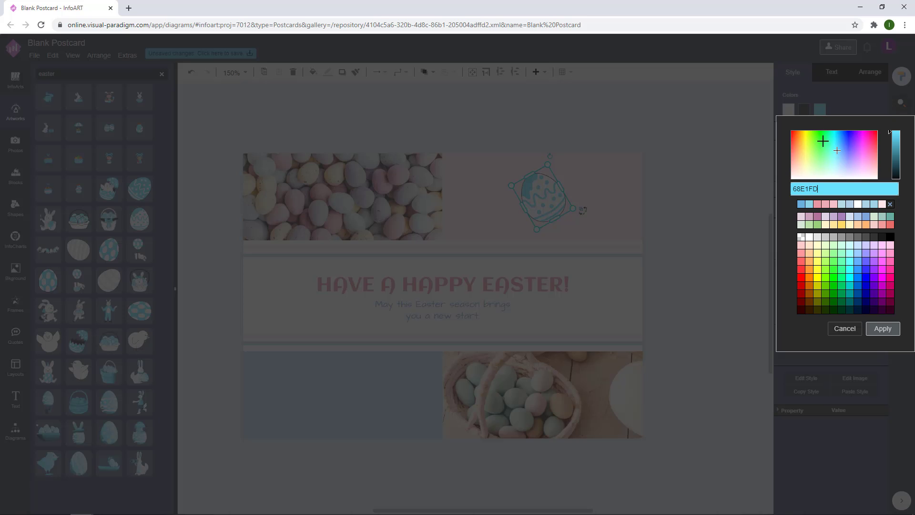
{"action": "left_click", "coordinate": [816, 205]}
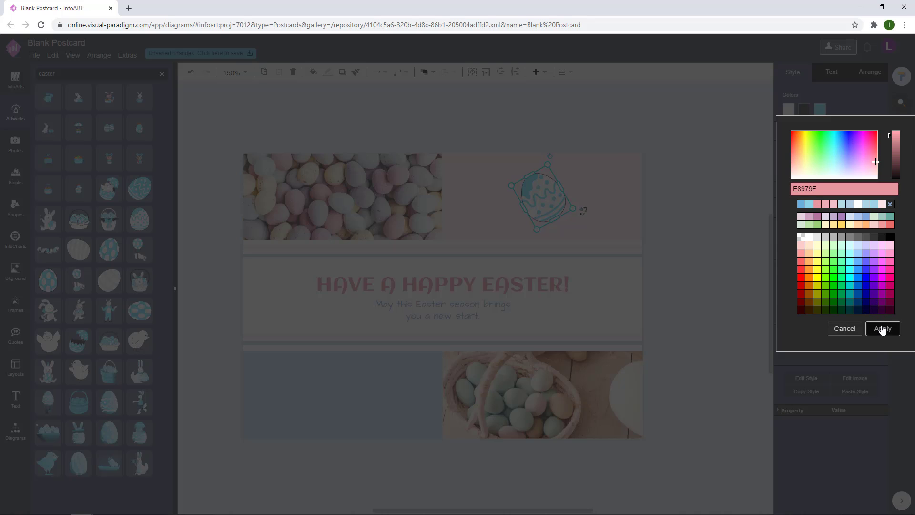
{"action": "left_click", "coordinate": [882, 328]}
{"action": "left_click", "coordinate": [793, 113]}
{"action": "left_click", "coordinate": [834, 292]}
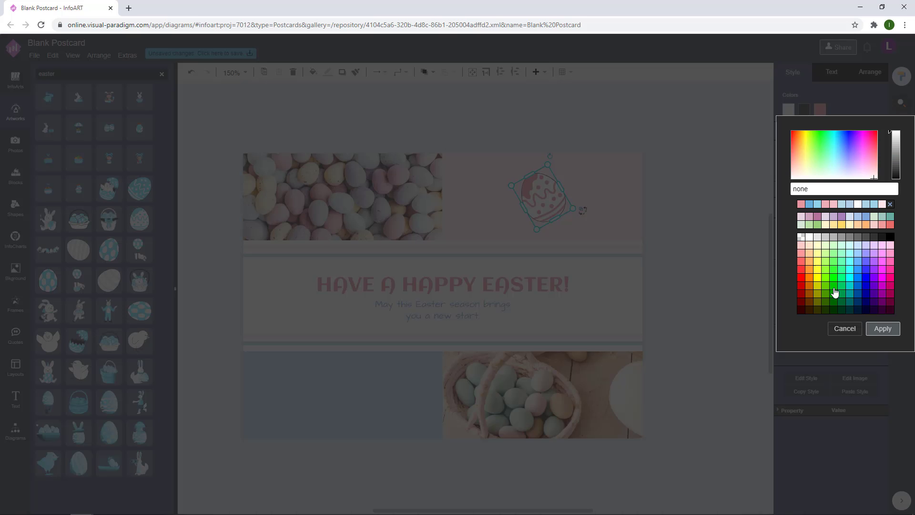
{"action": "left_click", "coordinate": [881, 328]}
{"action": "left_click", "coordinate": [661, 201]}
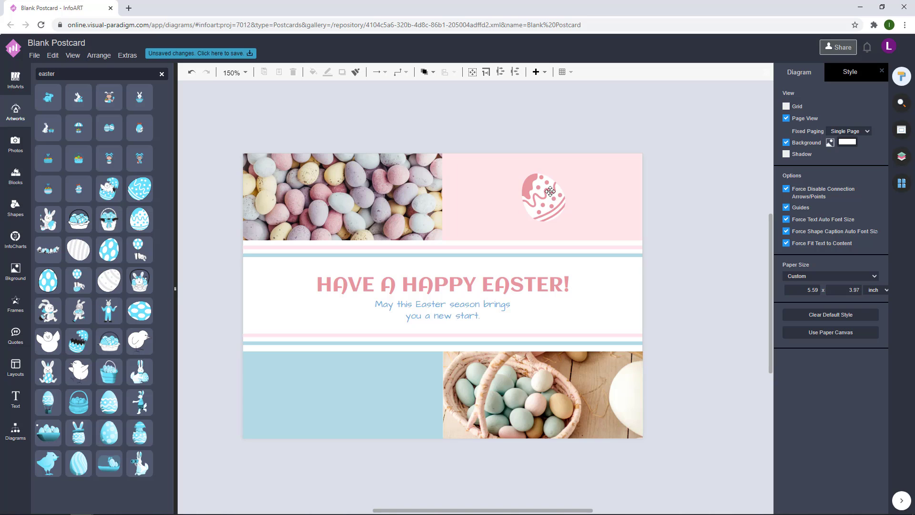
Add the blue egg with white oval spots to the blue rectangle, shrink it, tilt it clockwise and place it near the centre
{"action": "mouse_move", "coordinate": [109, 256]}
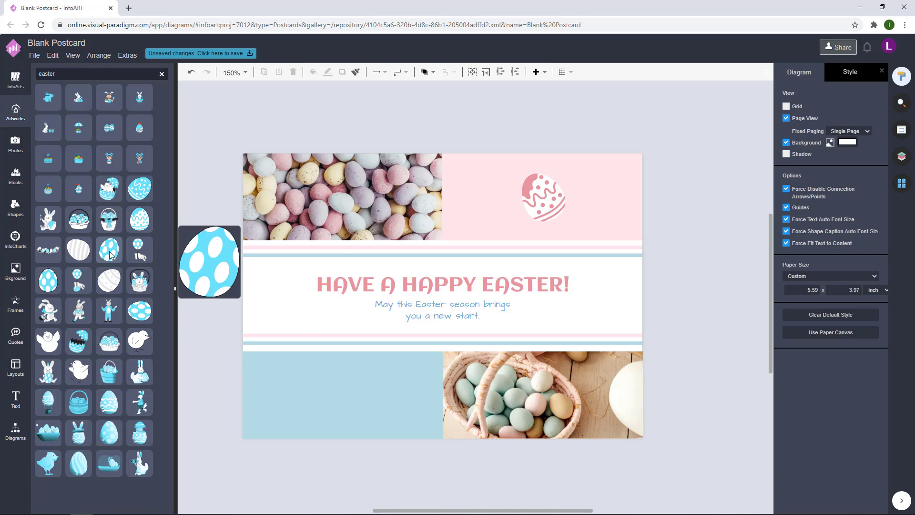
{"action": "left_click_drag", "start_coordinate": [110, 255], "coordinate": [343, 390]}
{"action": "left_click_drag", "start_coordinate": [394, 368], "coordinate": [348, 393]}
{"action": "left_click", "coordinate": [378, 449]}
{"action": "left_click_drag", "start_coordinate": [366, 437], "coordinate": [365, 435]}
{"action": "left_click_drag", "start_coordinate": [356, 401], "coordinate": [344, 401]}
Set the spotted egg's blue to 69AEDB and its dark outline color to none
{"action": "left_click", "coordinate": [789, 110]}
{"action": "left_click", "coordinate": [818, 204]}
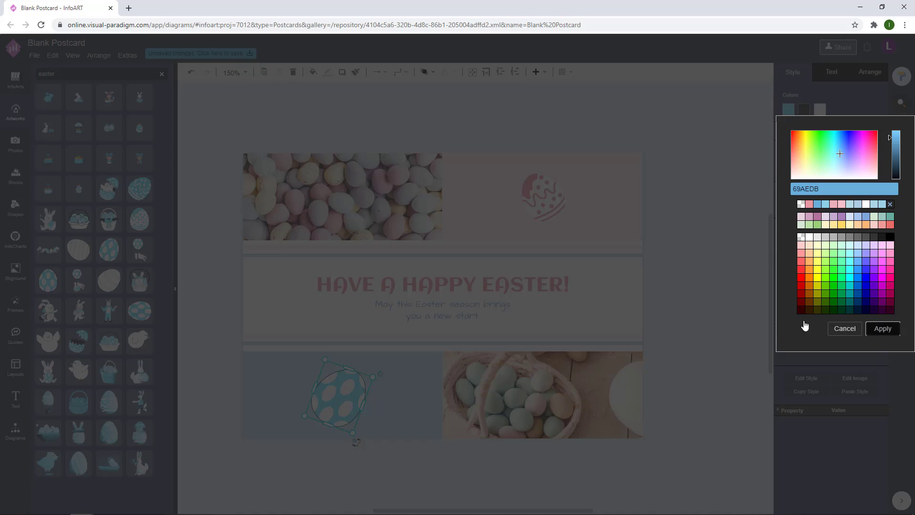
{"action": "left_click", "coordinate": [745, 205]}
{"action": "left_click", "coordinate": [805, 109]}
{"action": "left_click", "coordinate": [807, 205]}
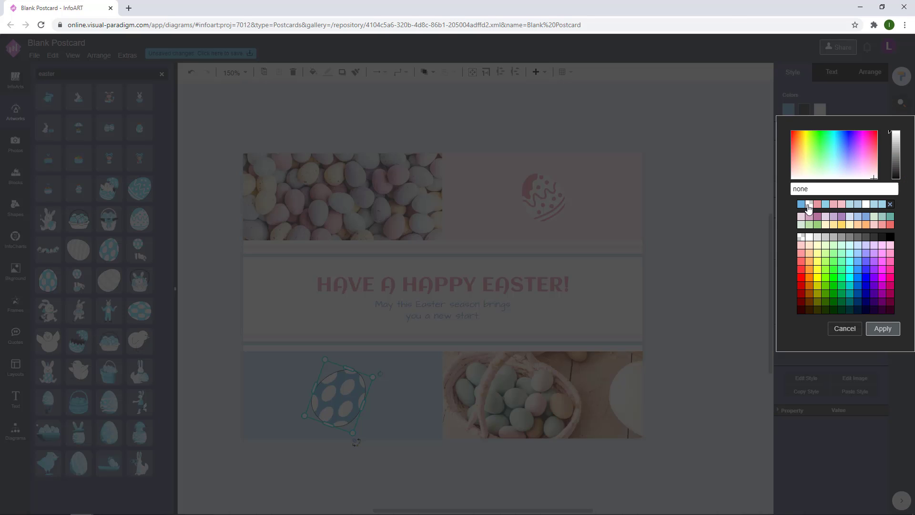
{"action": "left_click", "coordinate": [882, 322]}
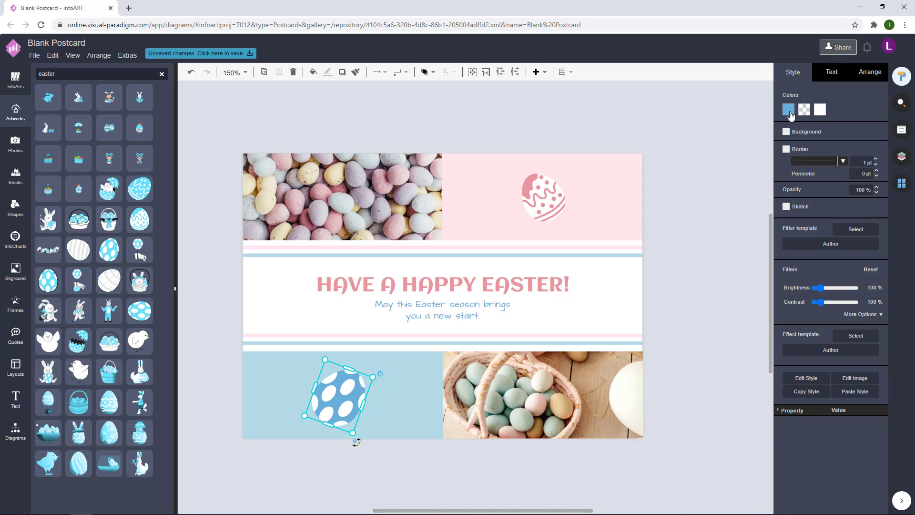
{"action": "left_click", "coordinate": [719, 186]}
Adjust the spotted egg's blue to 78C1E6, darken it to 72B8DB, and nudge the egg slightly
{"action": "left_click", "coordinate": [358, 390]}
{"action": "left_click", "coordinate": [788, 110]}
{"action": "left_click", "coordinate": [826, 204]}
{"action": "left_click", "coordinate": [838, 155]}
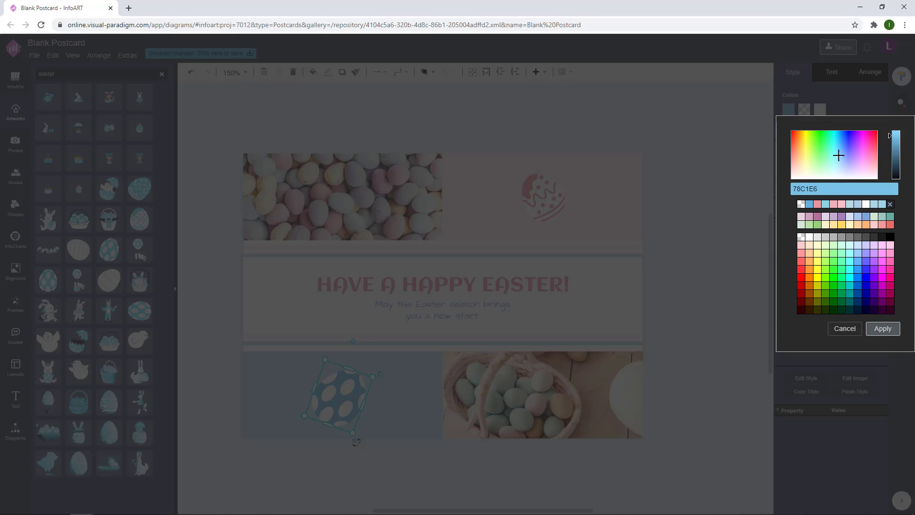
{"action": "left_click", "coordinate": [890, 328]}
{"action": "left_click", "coordinate": [706, 345]}
{"action": "left_click", "coordinate": [359, 391]}
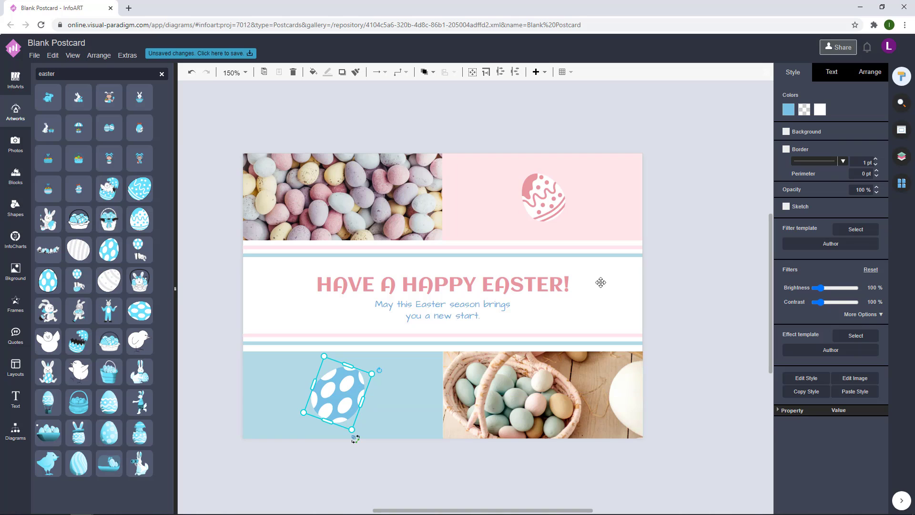
{"action": "left_click", "coordinate": [791, 110]}
{"action": "left_click", "coordinate": [890, 140]}
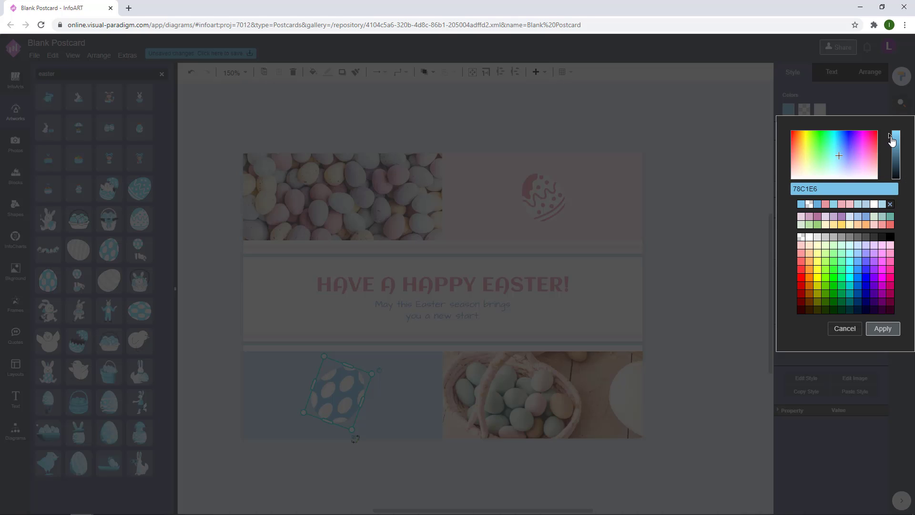
{"action": "left_click", "coordinate": [879, 330]}
{"action": "left_click", "coordinate": [663, 315]}
{"action": "left_click_drag", "start_coordinate": [339, 393], "coordinate": [335, 394]}
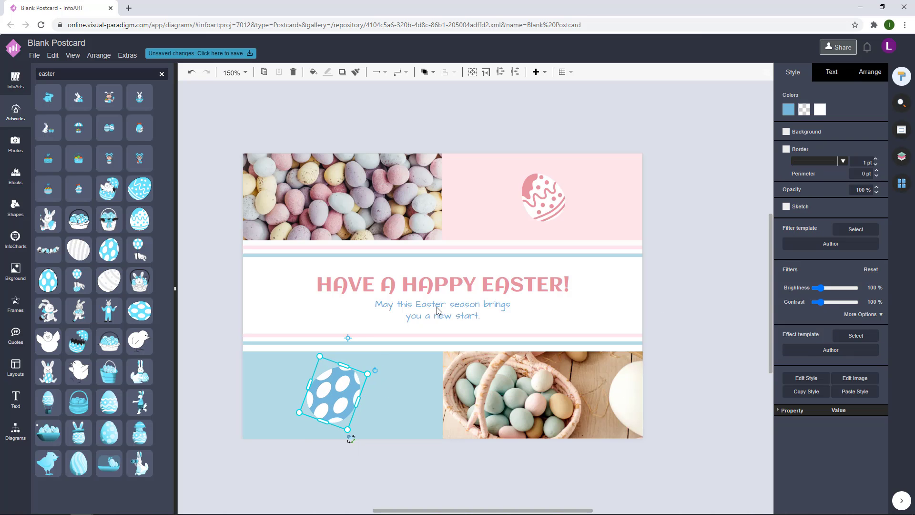
Copy the pink egg's size onto the spotted blue egg and recentre it in the blue rectangle
{"action": "left_click", "coordinate": [551, 184]}
{"action": "left_click", "coordinate": [870, 72]}
{"action": "left_click", "coordinate": [806, 365]}
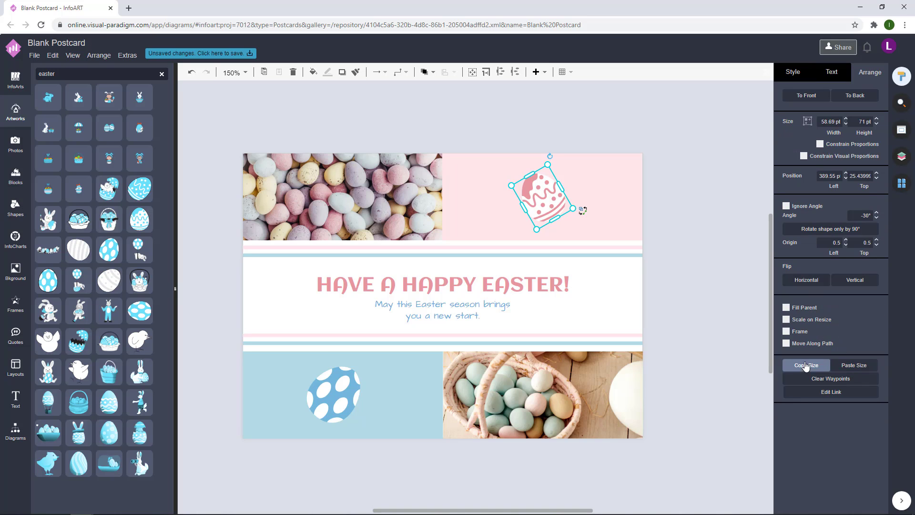
{"action": "left_click", "coordinate": [343, 381]}
{"action": "left_click", "coordinate": [855, 365]}
{"action": "left_click", "coordinate": [361, 414]}
{"action": "left_click_drag", "start_coordinate": [332, 395], "coordinate": [337, 399]}
{"action": "left_click", "coordinate": [356, 445]}
Clear the artwork search and browse the artwork categories to find Celebration
{"action": "left_click_drag", "start_coordinate": [680, 331], "coordinate": [655, 302]}
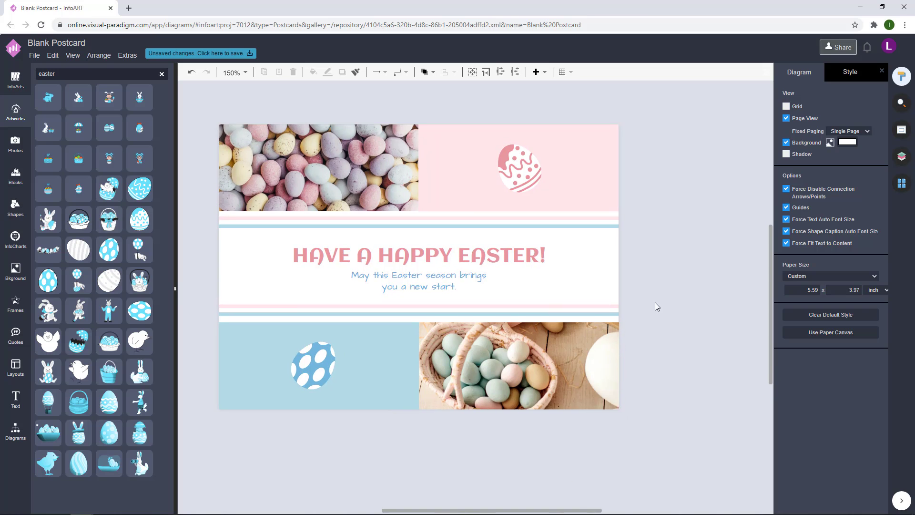
{"action": "left_click_drag", "start_coordinate": [667, 268], "coordinate": [670, 287]}
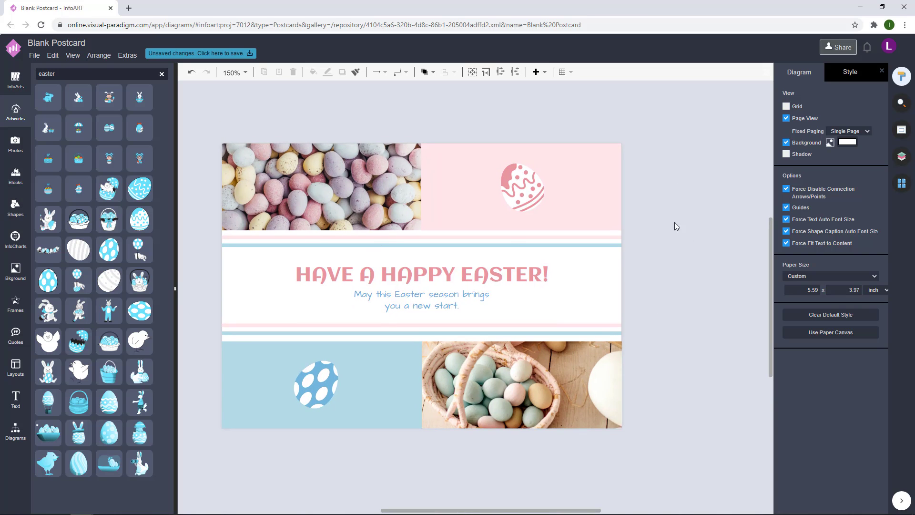
{"action": "left_click_drag", "start_coordinate": [714, 197], "coordinate": [719, 210]}
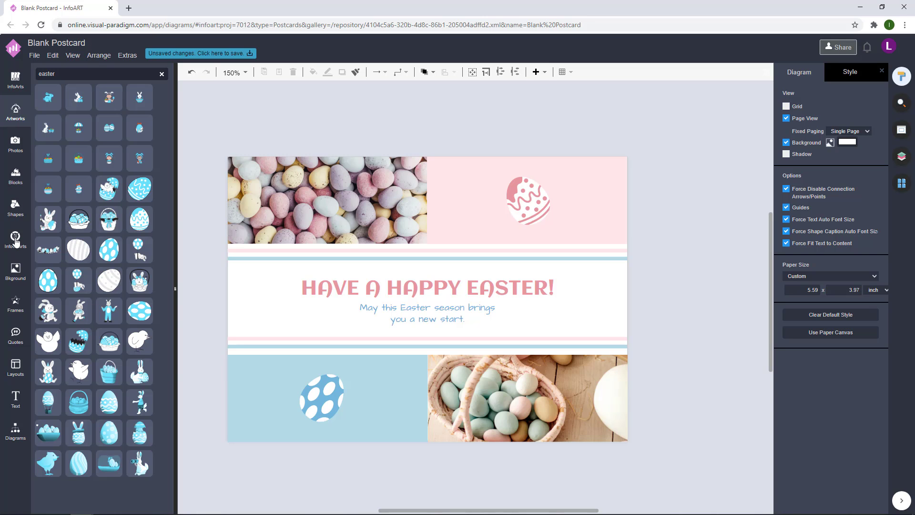
{"action": "left_click", "coordinate": [16, 210]}
{"action": "left_click", "coordinate": [13, 113]}
{"action": "left_click", "coordinate": [162, 73]}
{"action": "scroll", "coordinate": [88, 325], "scroll_direction": "down", "scroll_amount": 10}
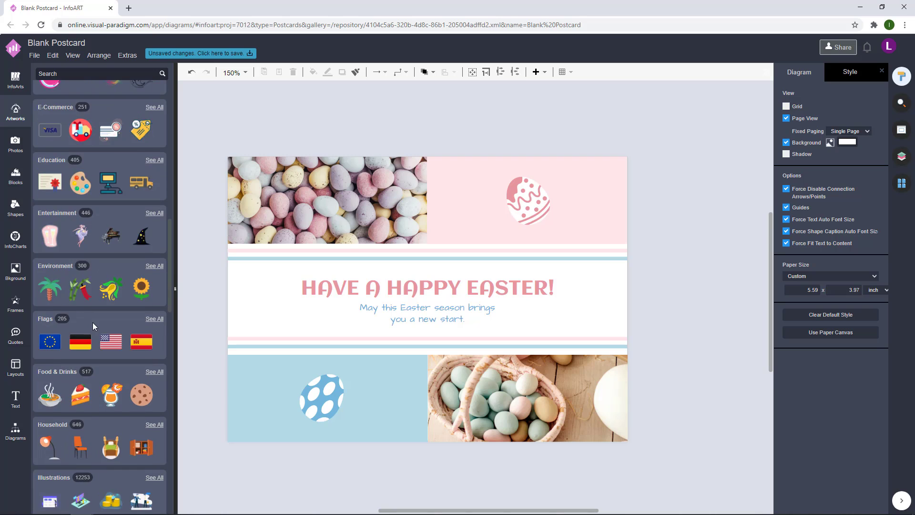
{"action": "scroll", "coordinate": [91, 296], "scroll_direction": "up", "scroll_amount": 10}
Add the multicolored confetti artwork beside the pink egg, about 98 x 91 pt, and centre the pair in the pink rectangle
{"action": "mouse_move", "coordinate": [85, 119]}
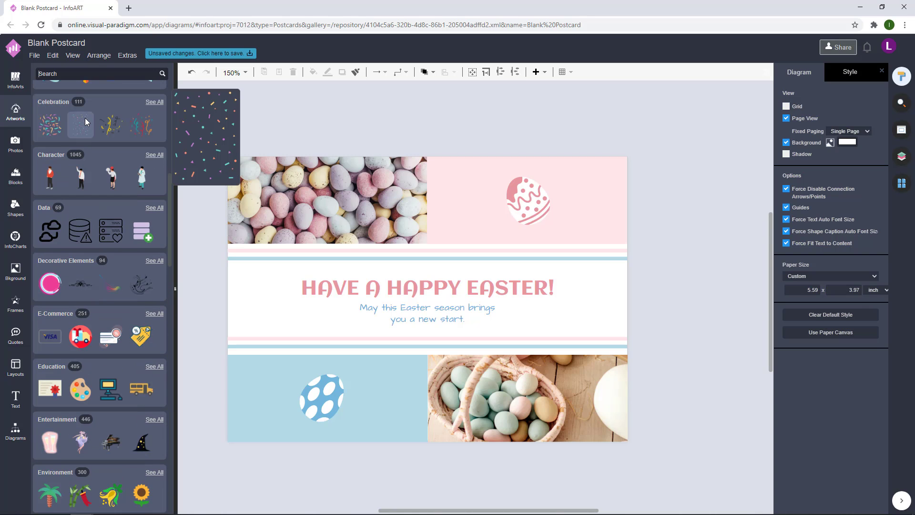
{"action": "left_click_drag", "start_coordinate": [50, 125], "coordinate": [547, 160]}
{"action": "left_click_drag", "start_coordinate": [656, 264], "coordinate": [611, 232]}
{"action": "left_click", "coordinate": [532, 201], "text": "shift"}
{"action": "left_click_drag", "start_coordinate": [531, 202], "coordinate": [506, 201]}
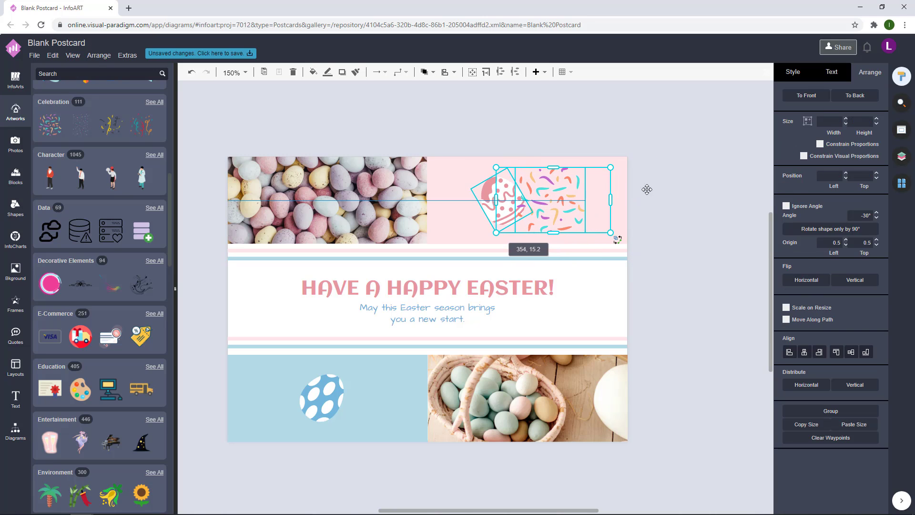
{"action": "left_click", "coordinate": [647, 190]}
Send the pink rectangle and its confetti to the back so the egg overlaps the confetti
{"action": "left_click", "coordinate": [584, 204]}
{"action": "left_click", "coordinate": [428, 72]}
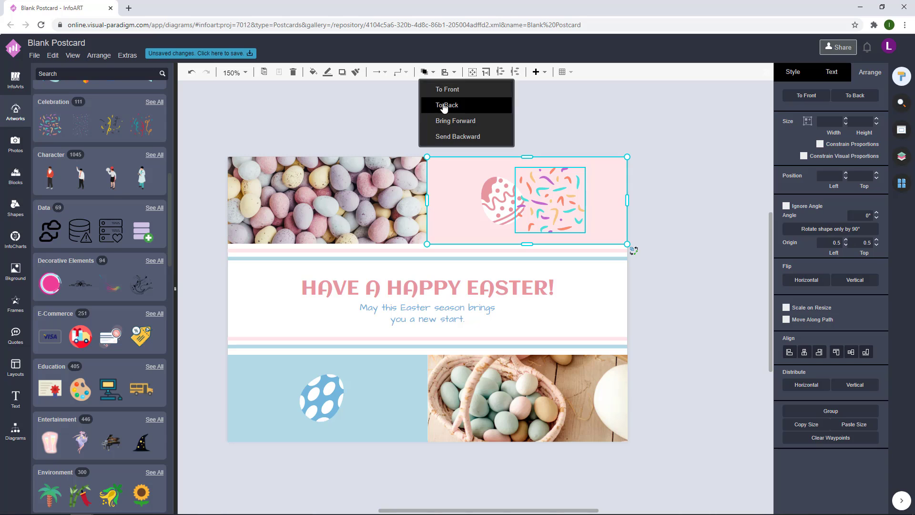
{"action": "left_click", "coordinate": [441, 106]}
Recolor the confetti's purple strokes to white and its orange strokes to medium blue
{"action": "left_click", "coordinate": [537, 186]}
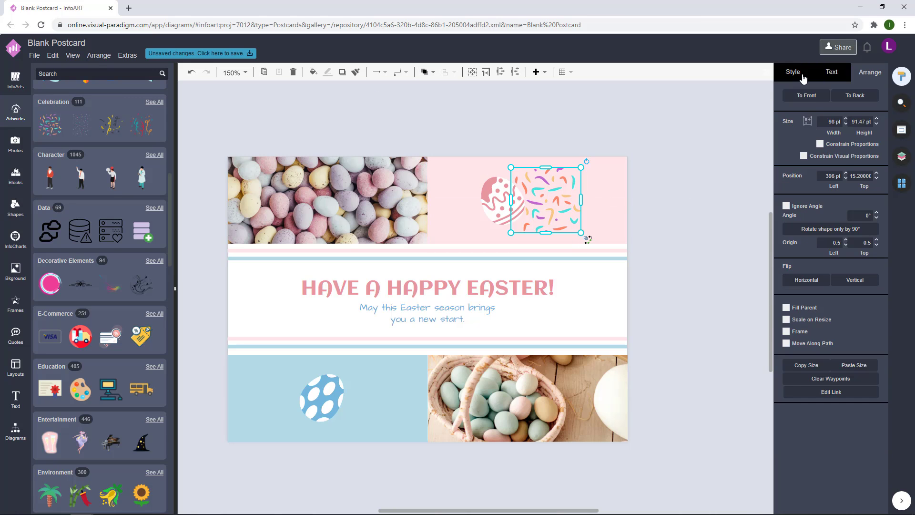
{"action": "left_click", "coordinate": [789, 110]}
{"action": "left_click", "coordinate": [810, 242]}
{"action": "left_click", "coordinate": [882, 326]}
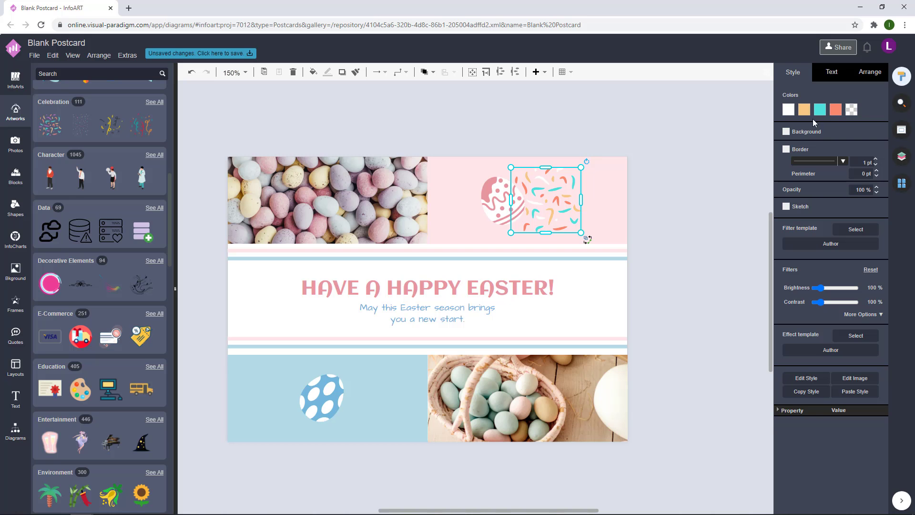
{"action": "left_click", "coordinate": [804, 111]}
{"action": "left_click", "coordinate": [819, 204]}
{"action": "left_click", "coordinate": [876, 326]}
Recolor the confetti's teal strokes to white and its coral strokes to 72B8DB
{"action": "left_click", "coordinate": [821, 111]}
{"action": "left_click", "coordinate": [810, 204]}
{"action": "left_click", "coordinate": [882, 329]}
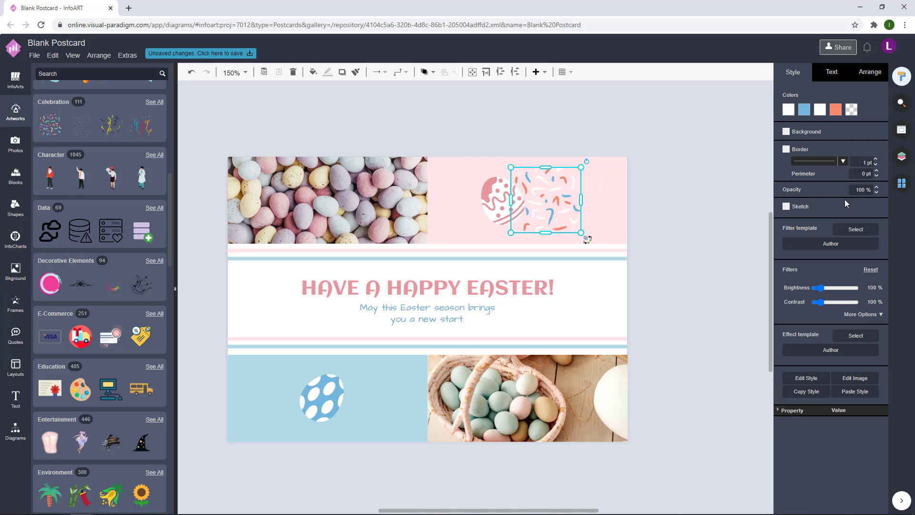
{"action": "left_click", "coordinate": [835, 110]}
{"action": "left_click", "coordinate": [815, 204]}
{"action": "left_click", "coordinate": [698, 208]}
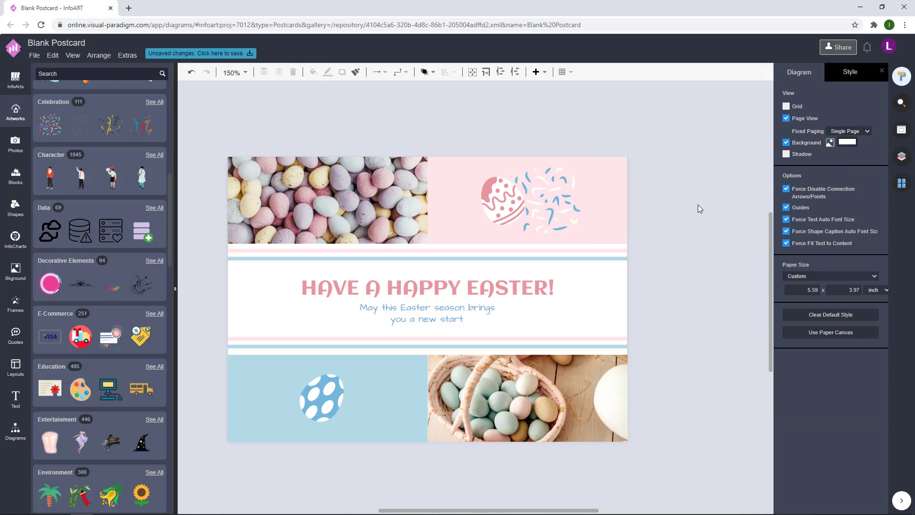
Duplicate the confetti onto the blue rectangle, beside the spotted egg, and send it with the rectangle to the back
{"action": "left_click_drag", "start_coordinate": [698, 227], "coordinate": [692, 211]}
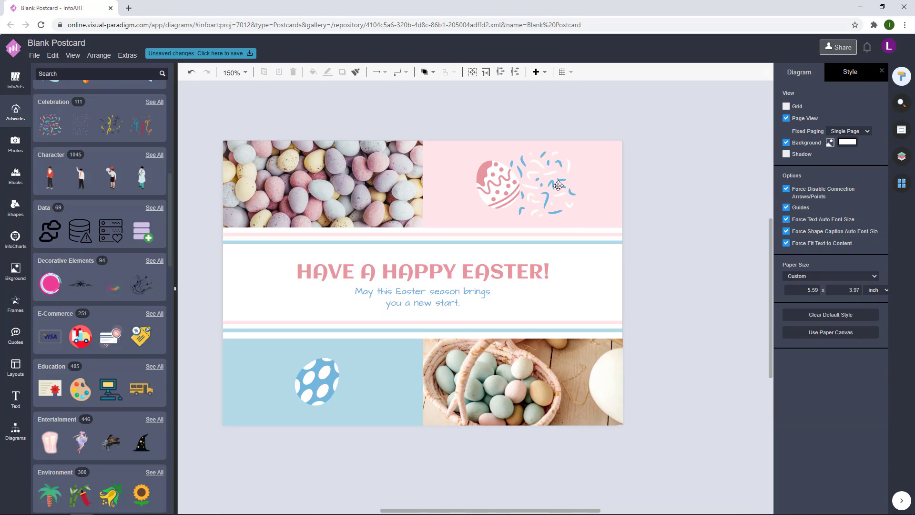
{"action": "left_click_drag", "start_coordinate": [559, 184], "coordinate": [320, 384]}
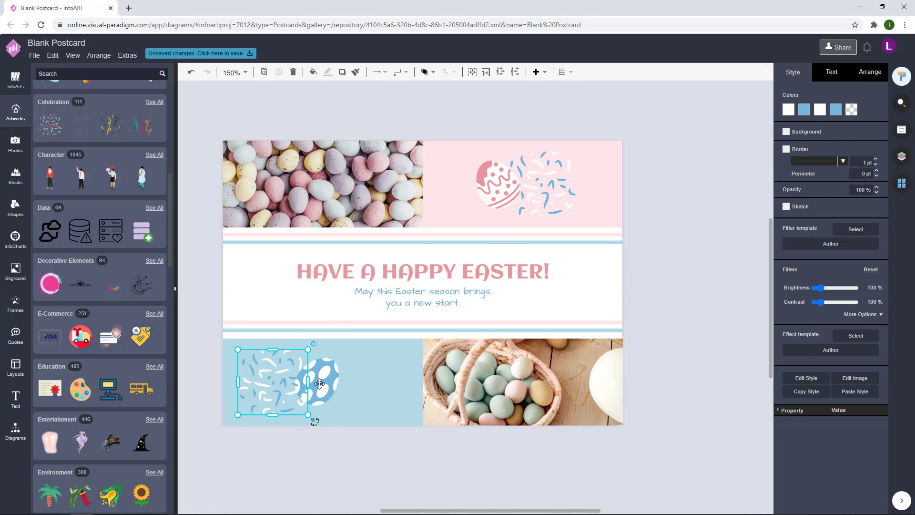
{"action": "left_click", "coordinate": [399, 377], "text": "shift"}
{"action": "left_click", "coordinate": [426, 73]}
{"action": "left_click", "coordinate": [434, 108]}
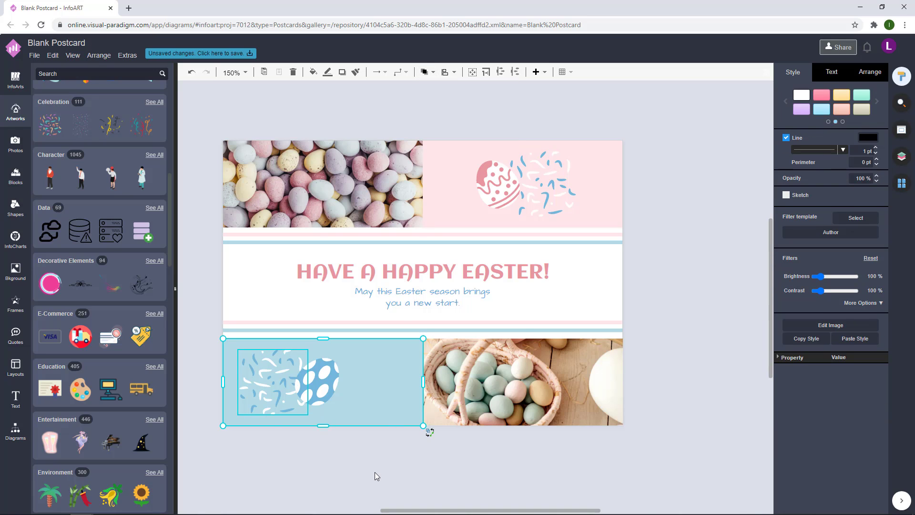
{"action": "left_click", "coordinate": [377, 475]}
Move the duplicated confetti and the spotted egg together so the pair is centred in the blue rectangle
{"action": "left_click_drag", "start_coordinate": [267, 375], "coordinate": [347, 383]}
{"action": "left_click", "coordinate": [322, 382], "text": "shift"}
{"action": "left_click", "coordinate": [374, 453]}
Recolor both sets of blue strokes in the duplicated confetti to the same pink as the upper egg
{"action": "left_click", "coordinate": [296, 385]}
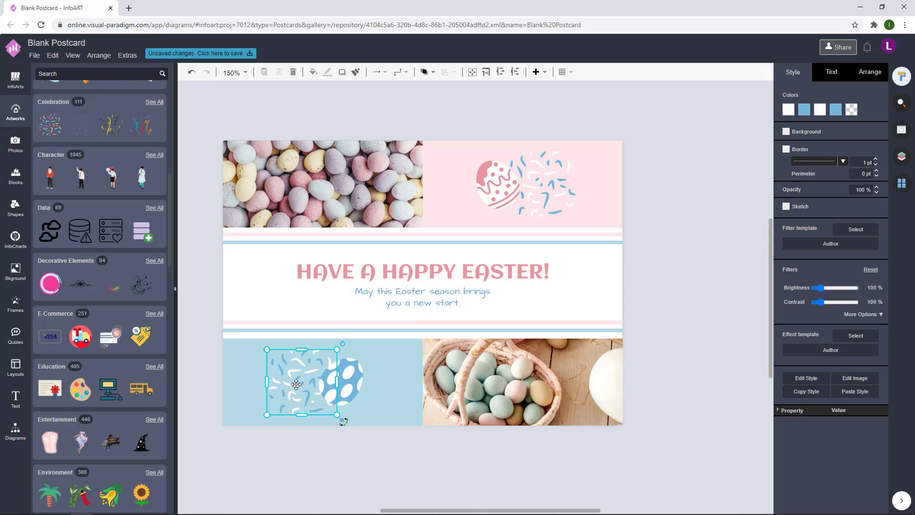
{"action": "left_click", "coordinate": [804, 110]}
{"action": "left_click", "coordinate": [840, 211]}
{"action": "left_click", "coordinate": [883, 327]}
{"action": "left_click", "coordinate": [836, 109]}
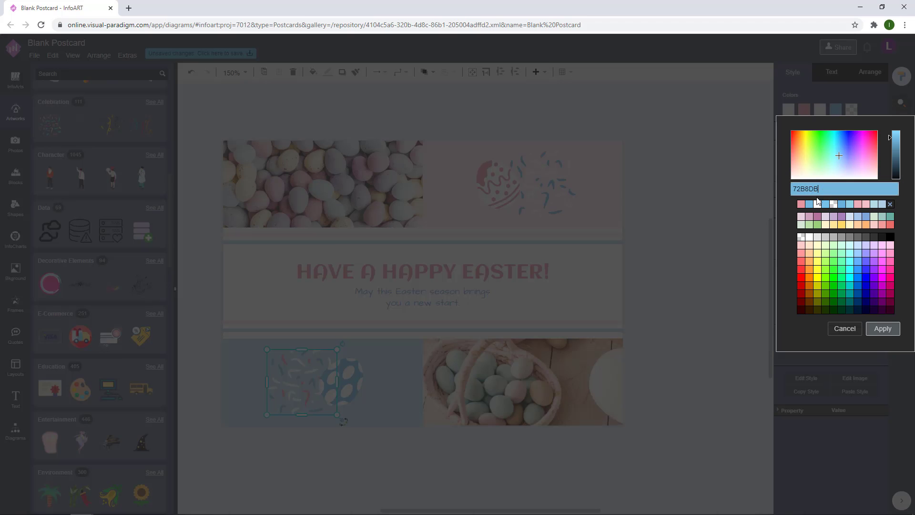
{"action": "left_click", "coordinate": [802, 211]}
{"action": "left_click", "coordinate": [882, 327]}
{"action": "left_click", "coordinate": [711, 221]}
Fine-tune the placement of the spotted egg and its pink-and-white confetti within the blue rectangle
{"action": "left_click_drag", "start_coordinate": [346, 386], "coordinate": [298, 384]}
{"action": "left_click", "coordinate": [319, 449]}
{"action": "left_click", "coordinate": [286, 371]}
{"action": "left_click", "coordinate": [312, 440]}
{"action": "scroll", "coordinate": [372, 442], "scroll_direction": "down", "scroll_amount": 1}
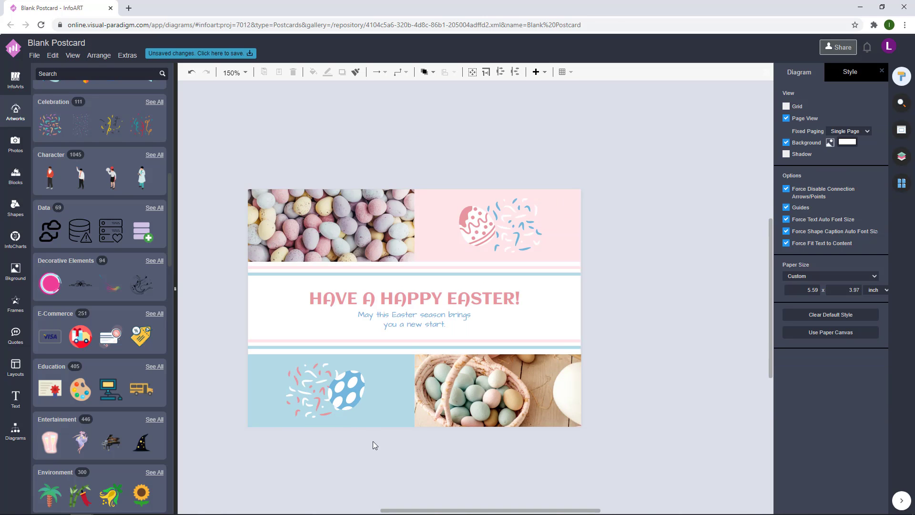
{"action": "left_click_drag", "start_coordinate": [377, 430], "coordinate": [373, 411]}
{"action": "left_click", "coordinate": [359, 376]}
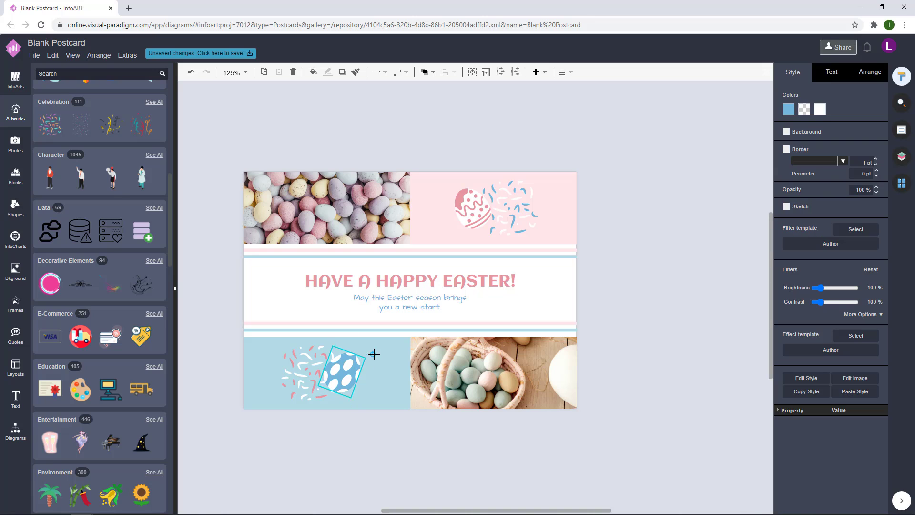
{"action": "left_click_drag", "start_coordinate": [374, 354], "coordinate": [361, 407]}
{"action": "key", "text": "ctrl+z"}
{"action": "left_click", "coordinate": [379, 445]}
{"action": "left_click_drag", "start_coordinate": [380, 445], "coordinate": [380, 429]}
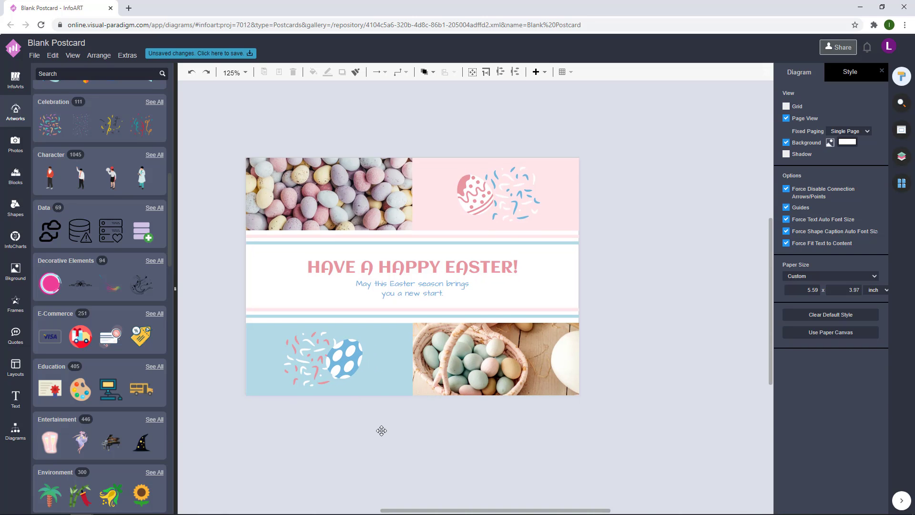
Recolor both sets of blue strokes in the confetti on the pink rectangle to white (FFFFFF)
{"action": "scroll", "coordinate": [380, 429], "scroll_direction": "up", "scroll_amount": 1}
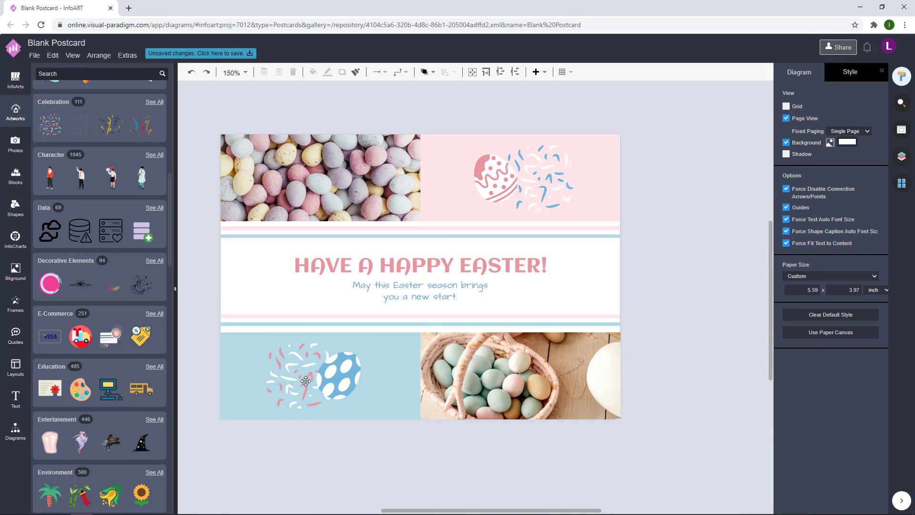
{"action": "left_click", "coordinate": [562, 177]}
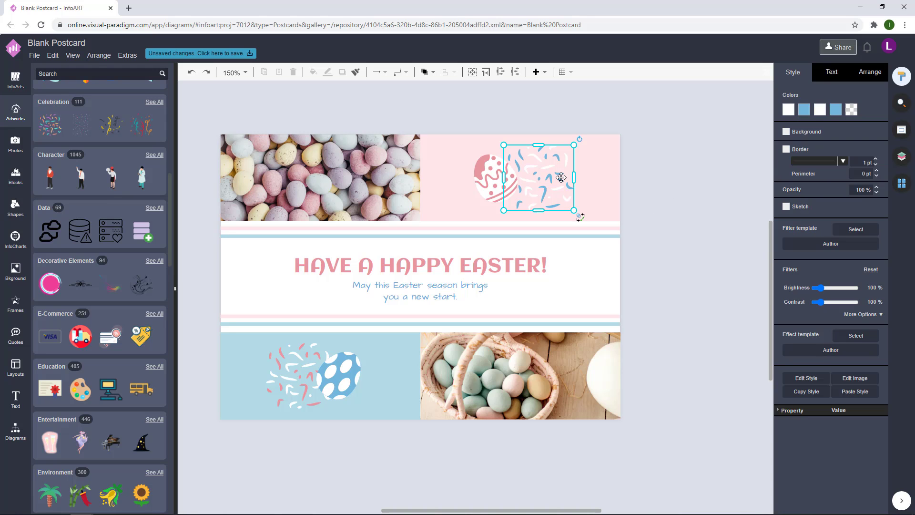
{"action": "left_click", "coordinate": [788, 109]}
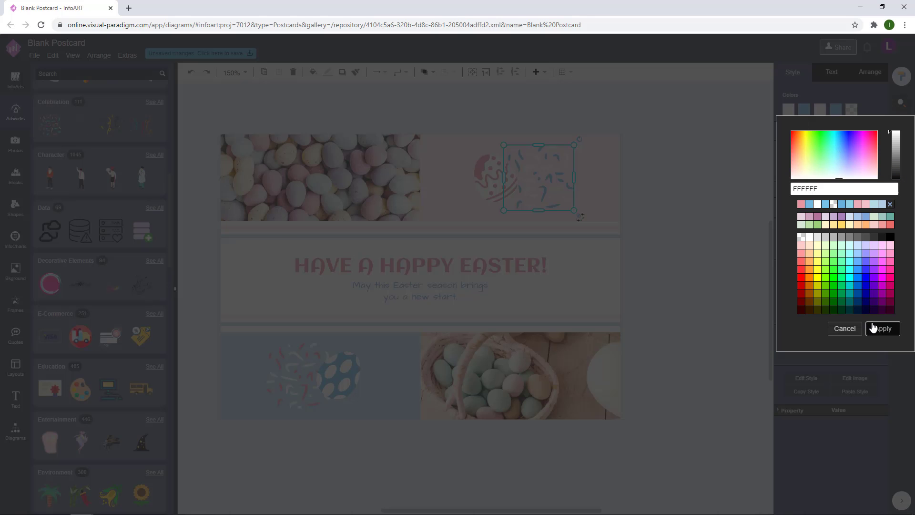
{"action": "left_click", "coordinate": [882, 329]}
{"action": "left_click", "coordinate": [836, 109]}
{"action": "left_click", "coordinate": [802, 205]}
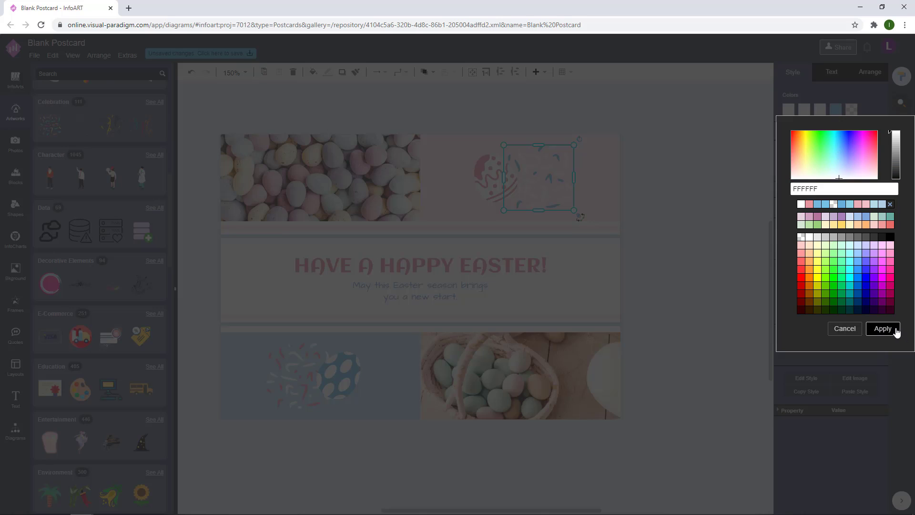
{"action": "left_click", "coordinate": [887, 328]}
Recolor both sets of pink strokes in the confetti on the blue rectangle to white (FFFFFF)
{"action": "key", "text": "Tab"}
{"action": "left_click", "coordinate": [804, 109]}
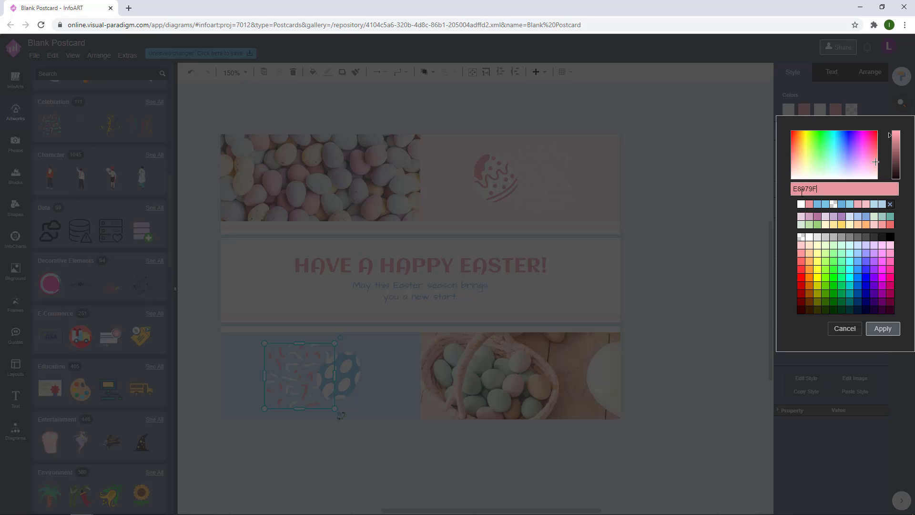
{"action": "left_click", "coordinate": [801, 205]}
{"action": "left_click", "coordinate": [883, 329]}
{"action": "left_click", "coordinate": [839, 109]}
{"action": "left_click", "coordinate": [802, 205]}
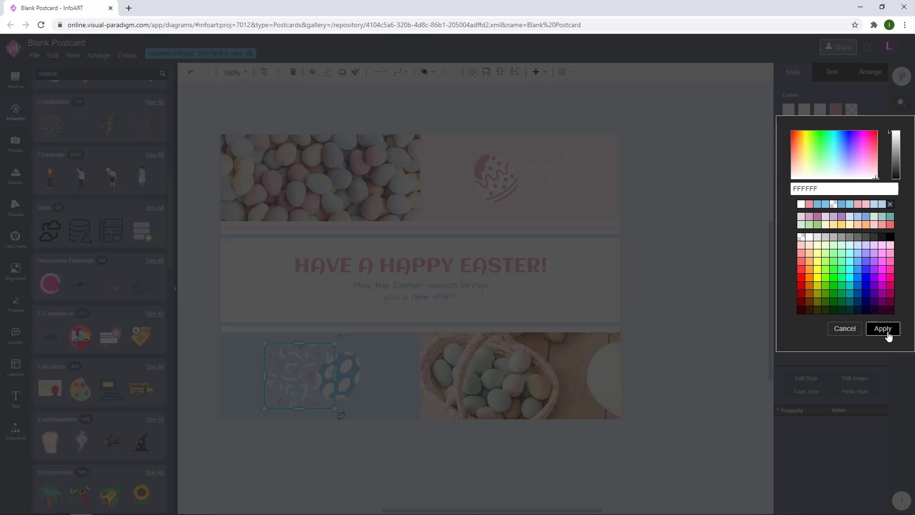
{"action": "left_click", "coordinate": [882, 329]}
{"action": "left_click", "coordinate": [726, 273]}
{"action": "left_click_drag", "start_coordinate": [384, 425], "coordinate": [292, 374]}
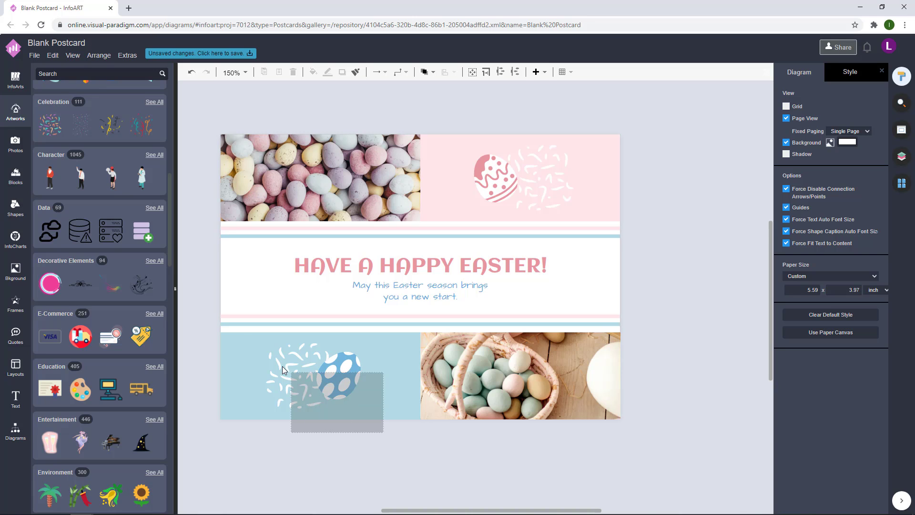
Try the darker blue 72B8DB as the fill of the blue stripe below the message
{"action": "scroll", "coordinate": [686, 190], "scroll_direction": "down", "scroll_amount": 1}
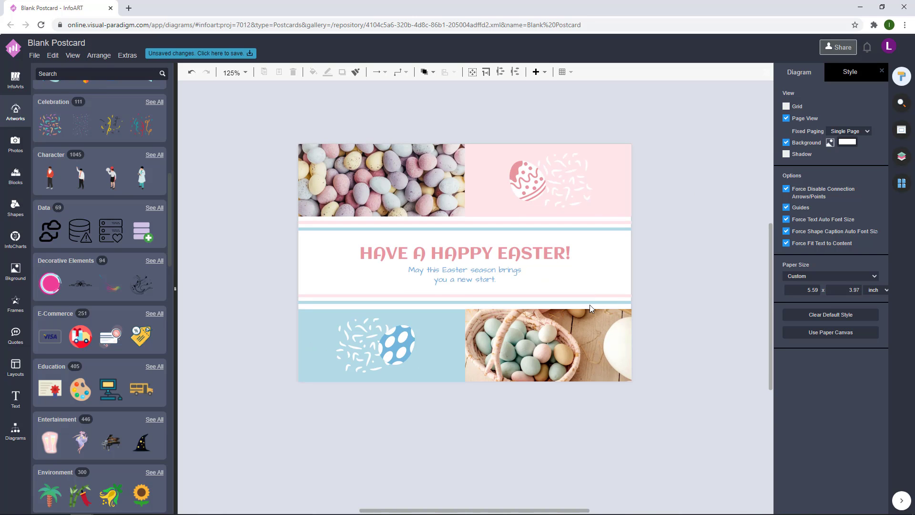
{"action": "left_click", "coordinate": [592, 302]}
{"action": "left_click", "coordinate": [869, 138]}
{"action": "left_click", "coordinate": [851, 319]}
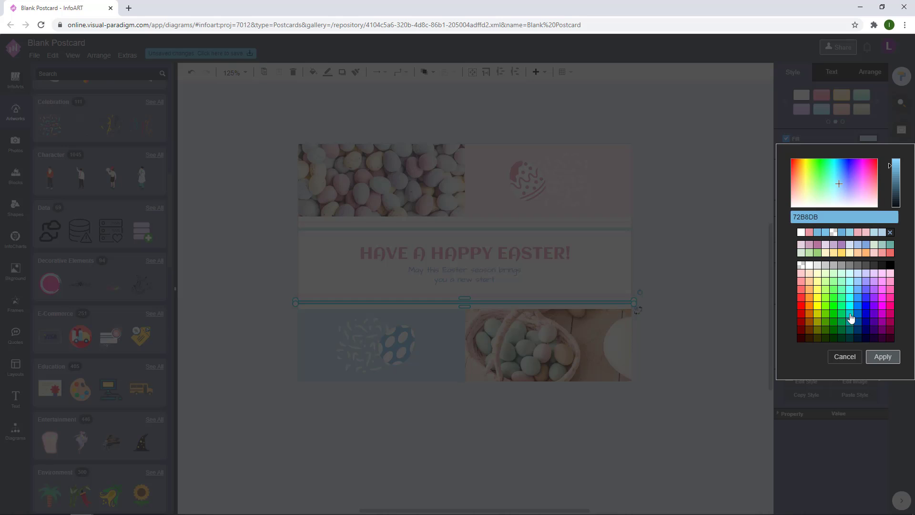
{"action": "left_click", "coordinate": [883, 360]}
{"action": "left_click", "coordinate": [697, 252]}
{"action": "key", "text": "ctrl+z"}
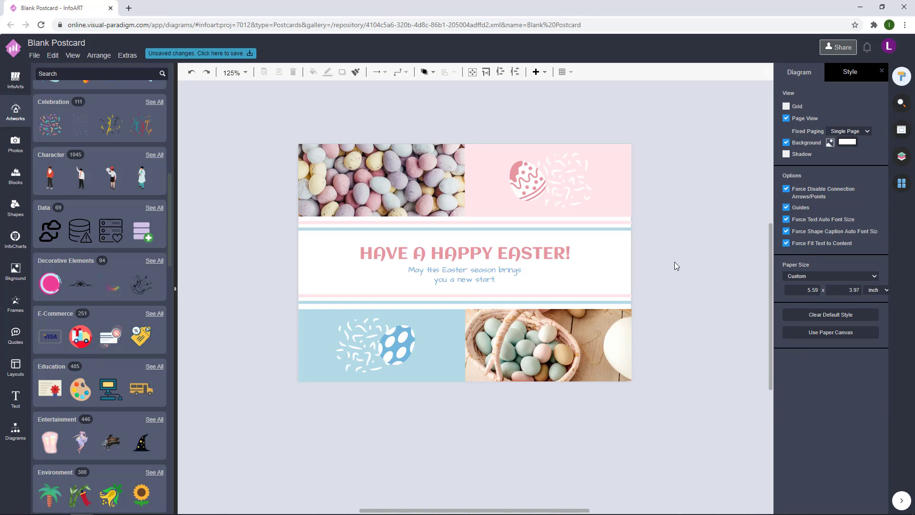
{"action": "scroll", "coordinate": [674, 262], "scroll_direction": "up", "scroll_amount": 1}
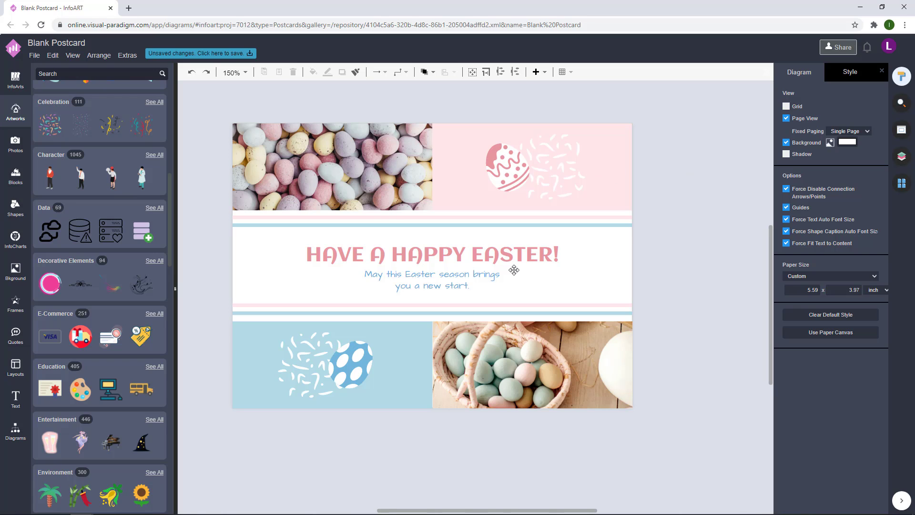
{"action": "left_click_drag", "start_coordinate": [705, 226], "coordinate": [699, 220]}
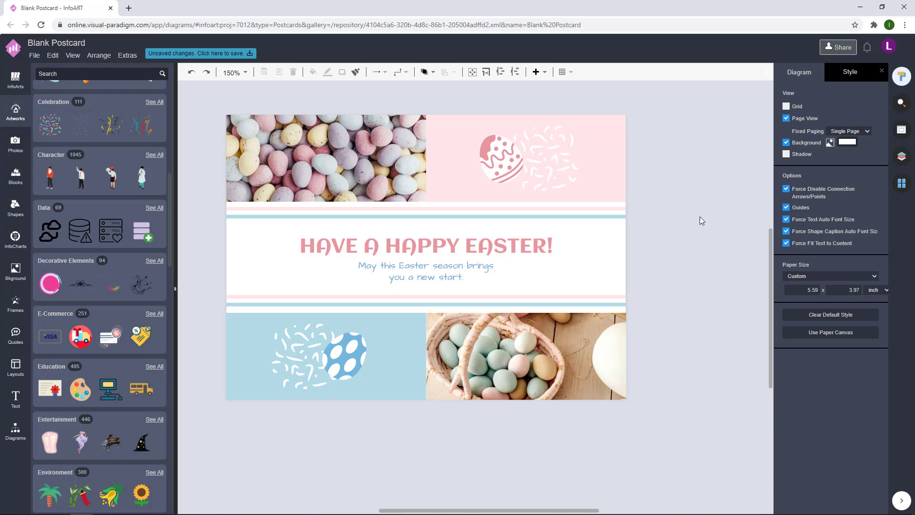
{"action": "left_click_drag", "start_coordinate": [709, 197], "coordinate": [712, 200]}
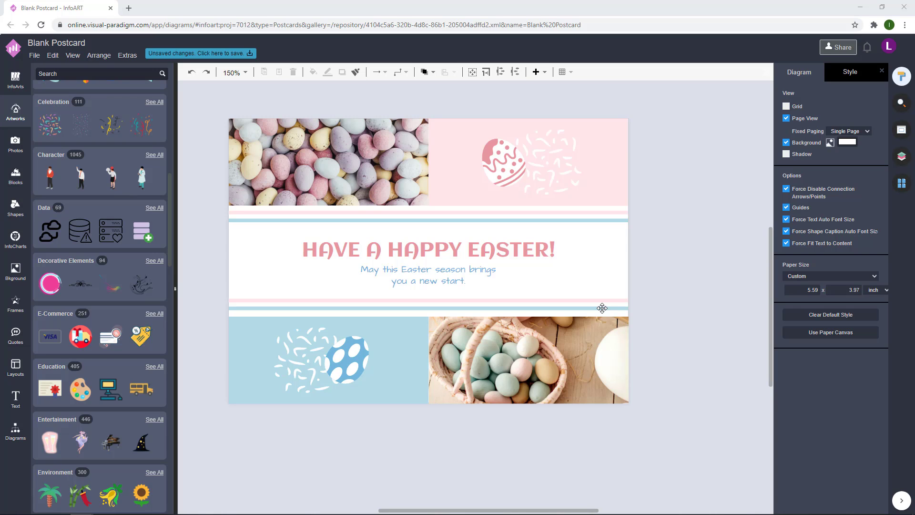
{"action": "scroll", "coordinate": [688, 244], "scroll_direction": "up", "scroll_amount": 1}
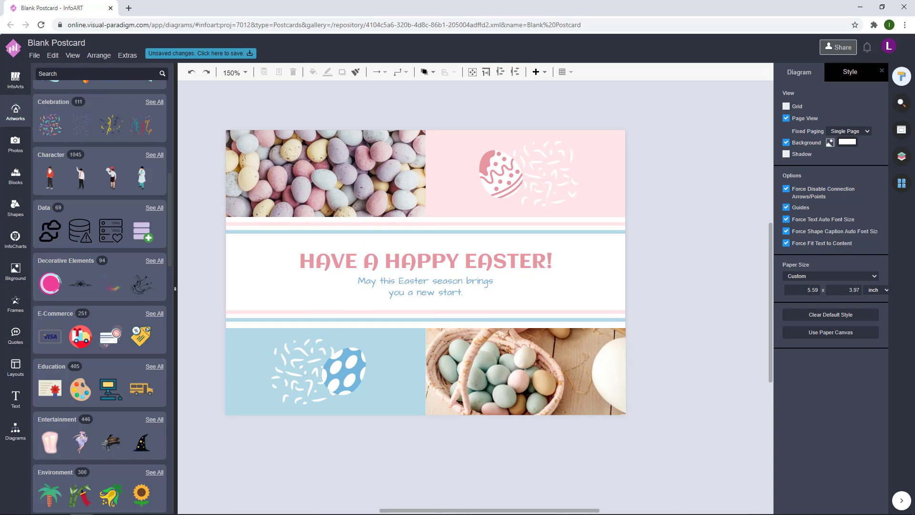
{"action": "scroll", "coordinate": [701, 253], "scroll_direction": "down", "scroll_amount": 1}
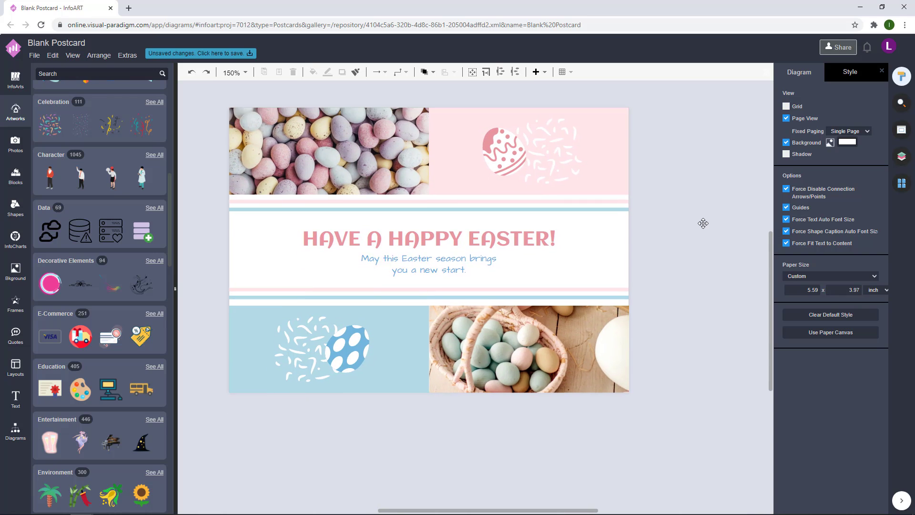
Insert a second page and paste into it a copy of the greeting, message and stripes from the first page
{"action": "left_click", "coordinate": [898, 186]}
{"action": "left_click", "coordinate": [830, 98]}
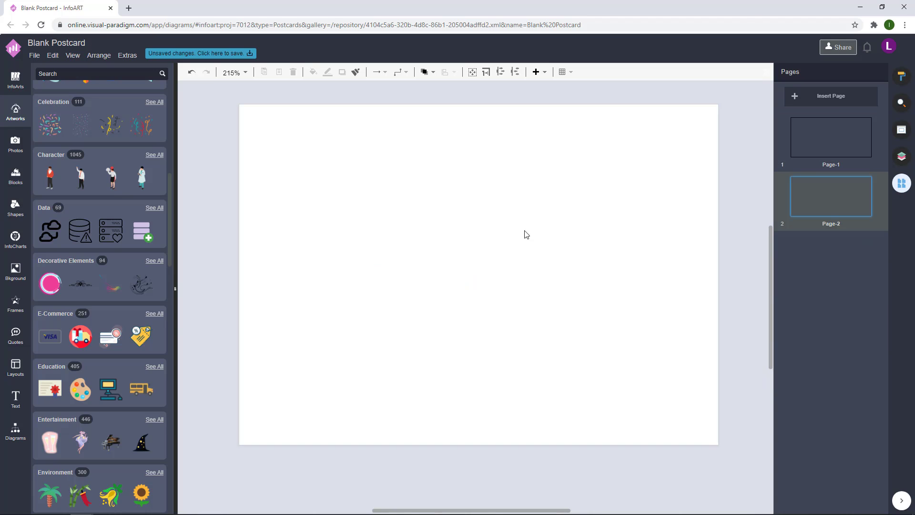
{"action": "left_click", "coordinate": [825, 131]}
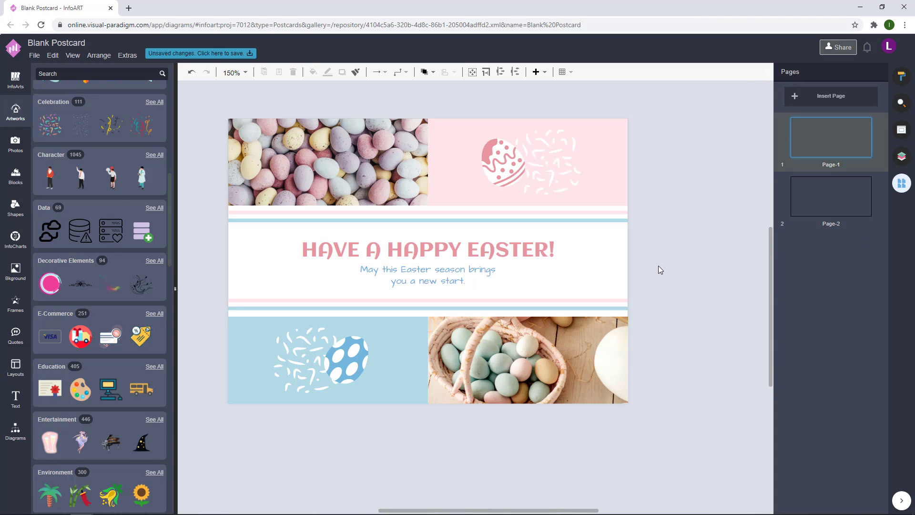
{"action": "left_click_drag", "start_coordinate": [666, 321], "coordinate": [313, 215]}
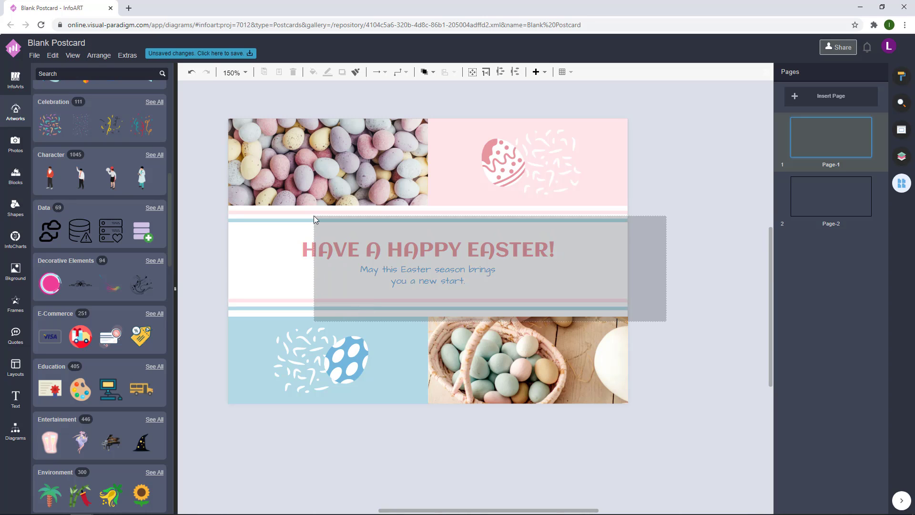
{"action": "left_click_drag", "start_coordinate": [660, 315], "coordinate": [210, 202]}
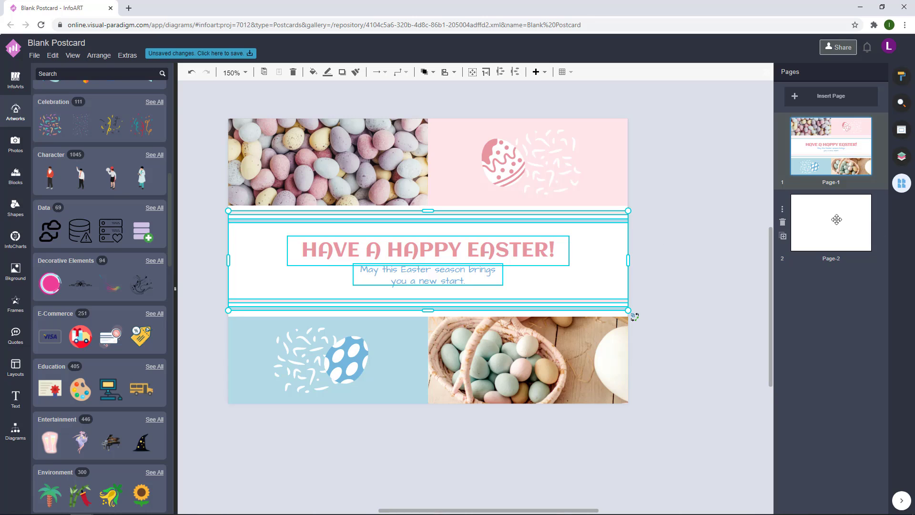
{"action": "left_click", "coordinate": [836, 219]}
{"action": "key", "text": "ctrl+v"}
Move the pasted greeting, message and stripes to the lower part of the second page, aligned with its side edges
{"action": "left_click_drag", "start_coordinate": [548, 280], "coordinate": [277, 275]}
{"action": "scroll", "coordinate": [570, 190], "scroll_direction": "left", "scroll_amount": 5}
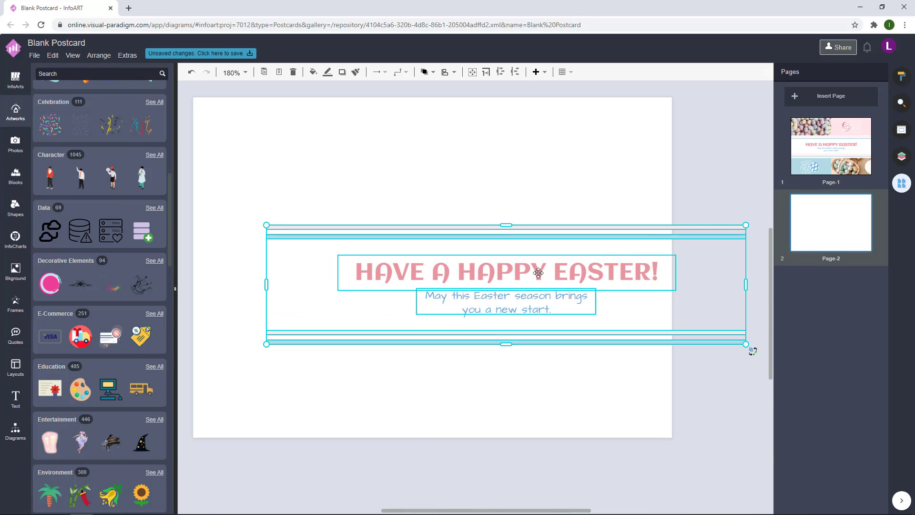
{"action": "left_click_drag", "start_coordinate": [538, 272], "coordinate": [455, 374]}
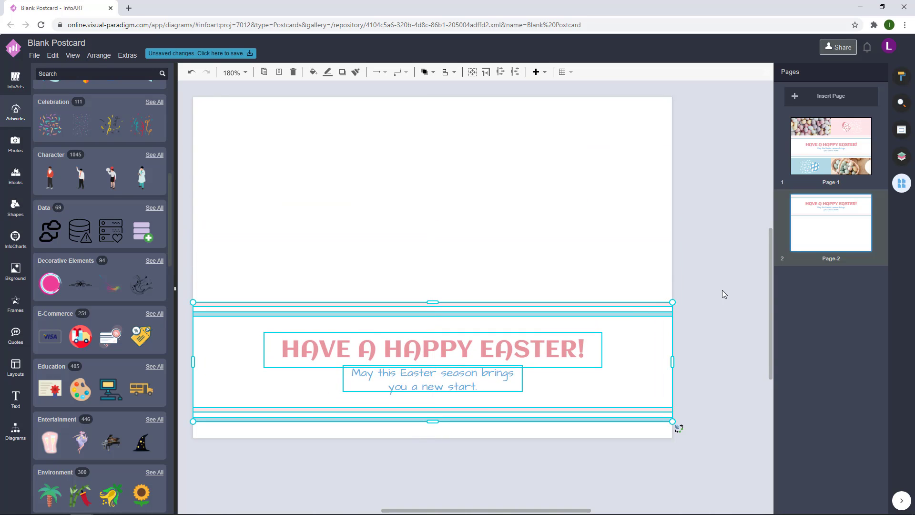
{"action": "left_click", "coordinate": [721, 290]}
Add a rectangle in the blank area above the stripes and flatten it into a line 191 pt wide and 2 pt high
{"action": "scroll", "coordinate": [691, 292], "scroll_direction": "down", "scroll_amount": 3}
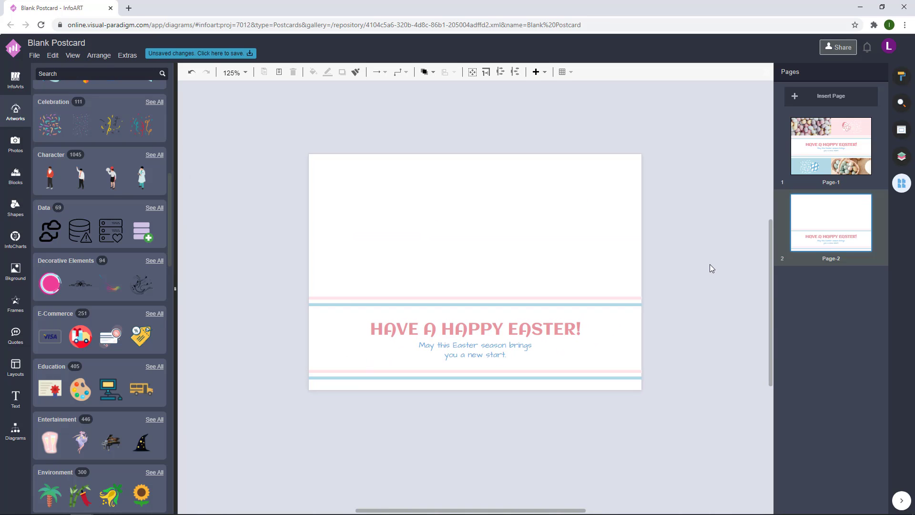
{"action": "scroll", "coordinate": [697, 246], "scroll_direction": "up", "scroll_amount": 1}
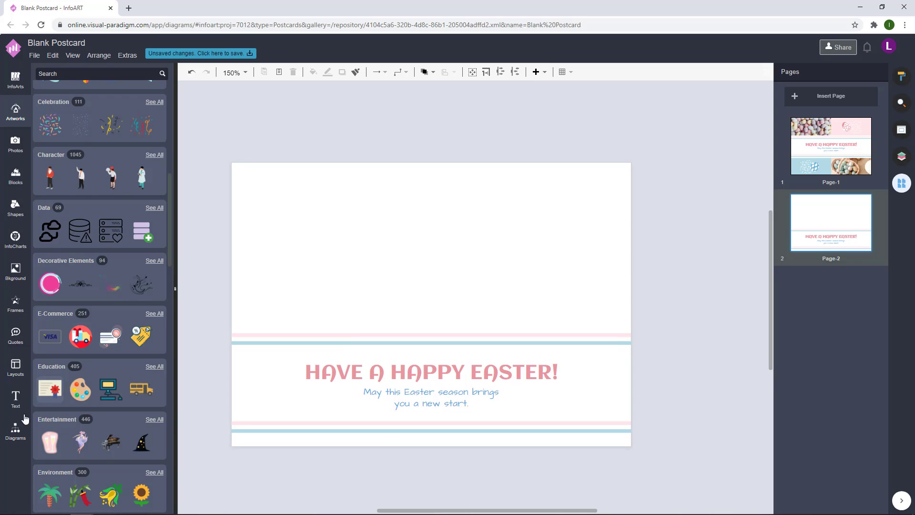
{"action": "left_click", "coordinate": [16, 429]}
{"action": "left_click_drag", "start_coordinate": [49, 216], "coordinate": [417, 218]}
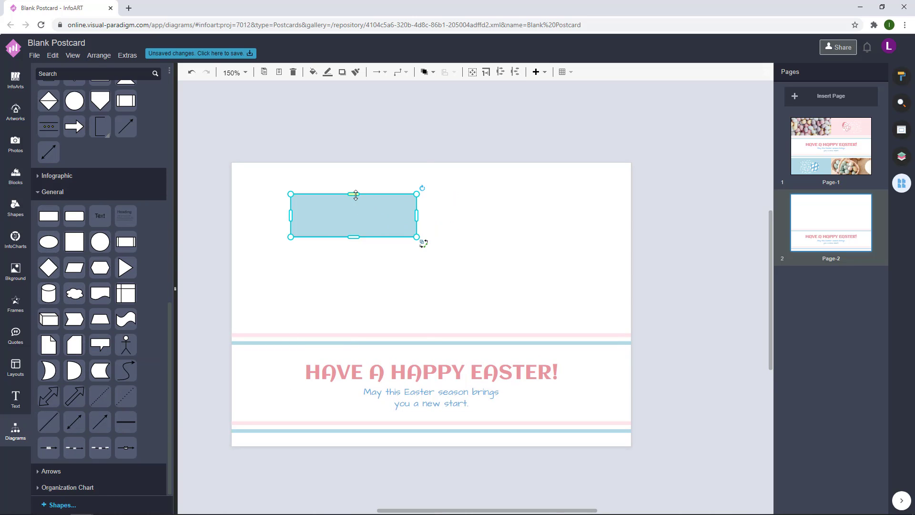
{"action": "left_click_drag", "start_coordinate": [354, 194], "coordinate": [356, 234]}
{"action": "left_click_drag", "start_coordinate": [417, 234], "coordinate": [430, 235]}
{"action": "left_click", "coordinate": [901, 76]}
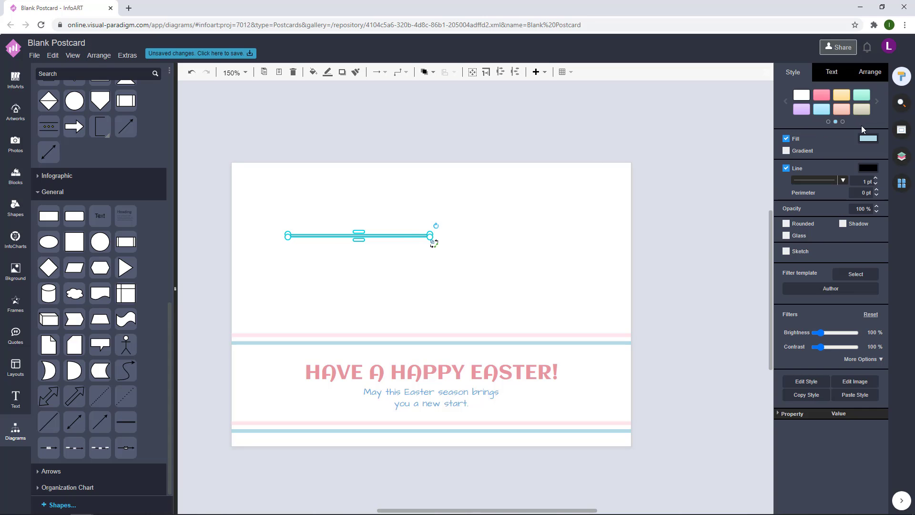
{"action": "left_click", "coordinate": [870, 72]}
{"action": "left_click", "coordinate": [444, 226]}
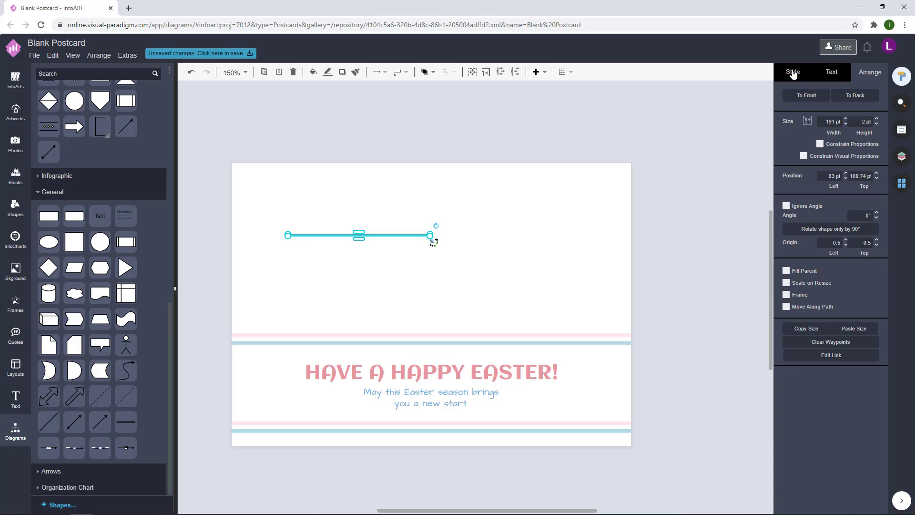
Remove the thin line's outline, shift it toward the page's left edge and duplicate it into three stacked writing lines
{"action": "left_click_drag", "start_coordinate": [394, 235], "coordinate": [239, 217]}
{"action": "left_click", "coordinate": [374, 220]}
{"action": "left_click", "coordinate": [481, 251]}
{"action": "left_click", "coordinate": [423, 270]}
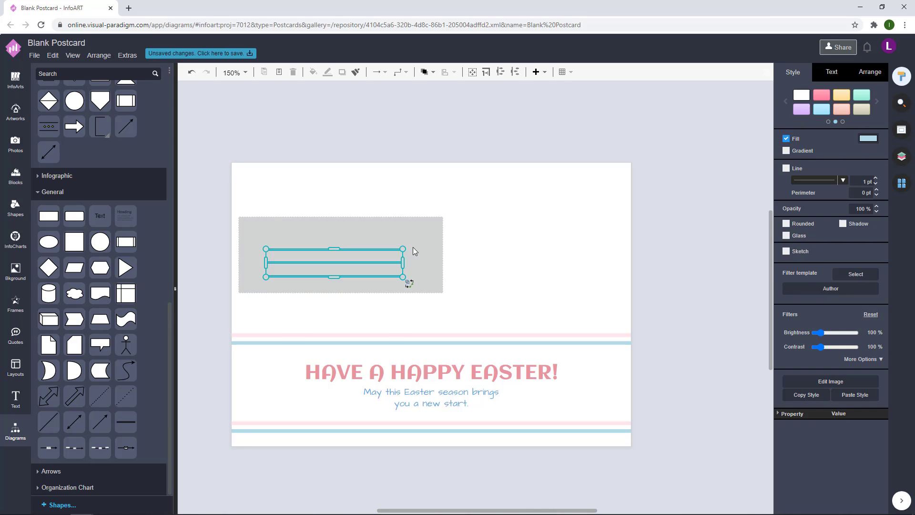
Duplicate the writing lines downward to make five in total and lengthen them all to about 210 pt
{"action": "left_click", "coordinate": [443, 286]}
{"action": "left_click_drag", "start_coordinate": [438, 292], "coordinate": [231, 210]}
{"action": "left_click_drag", "start_coordinate": [403, 264], "coordinate": [399, 304]}
{"action": "left_click", "coordinate": [387, 286]}
{"action": "left_click", "coordinate": [504, 267]}
{"action": "left_click", "coordinate": [462, 302]}
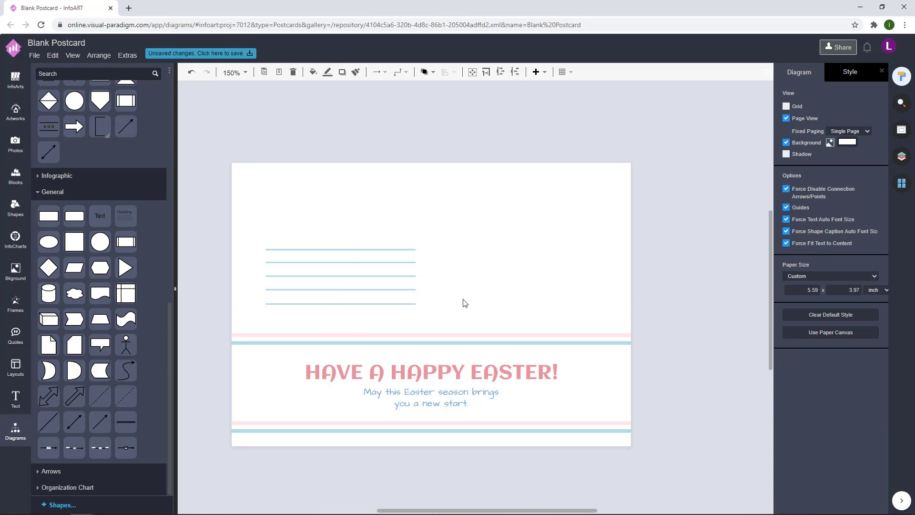
Select the five writing lines together and shift them slightly right and down on the page
{"action": "left_click_drag", "start_coordinate": [455, 315], "coordinate": [211, 220]}
{"action": "left_click", "coordinate": [875, 72]}
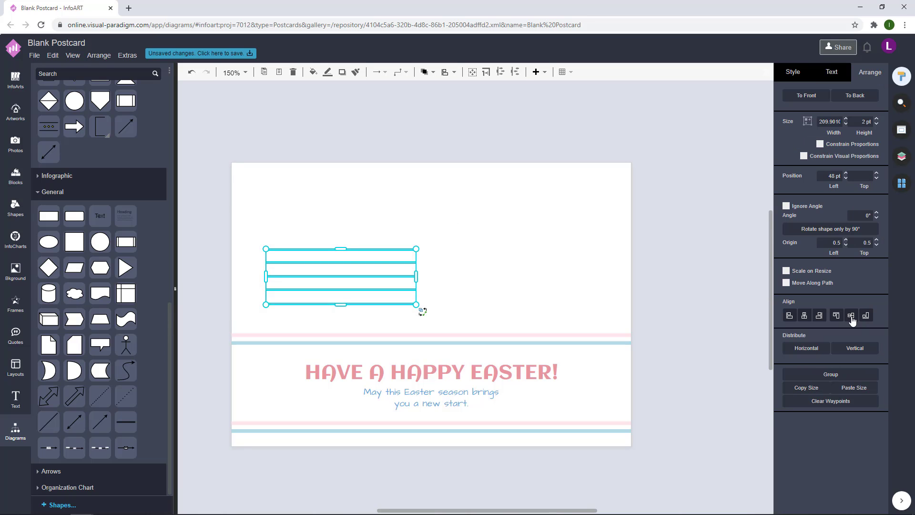
{"action": "key", "text": "ctrl+z"}
{"action": "left_click_drag", "start_coordinate": [416, 250], "coordinate": [405, 266]}
{"action": "left_click", "coordinate": [241, 246]}
Add a rectangle near the page's upper-right corner and reshape it into a small upright stamp box
{"action": "left_click_drag", "start_coordinate": [160, 218], "coordinate": [591, 188]}
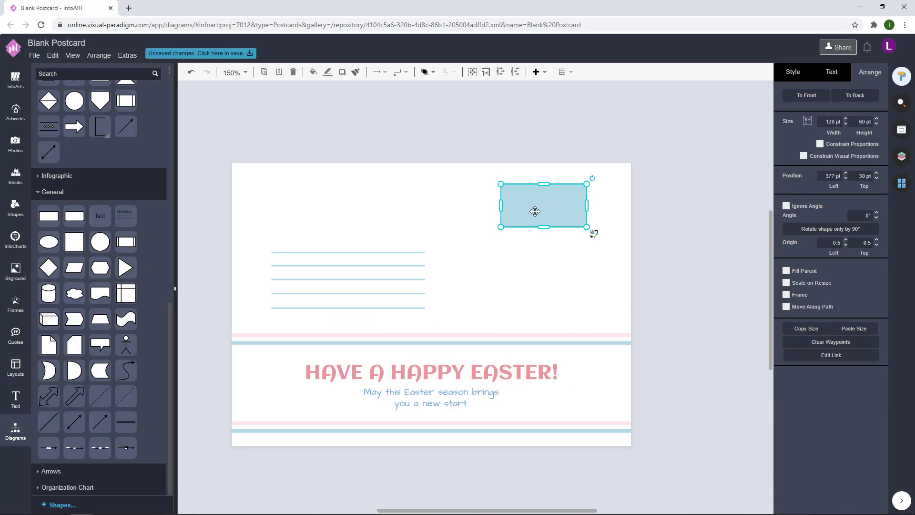
{"action": "left_click_drag", "start_coordinate": [592, 231], "coordinate": [567, 223]}
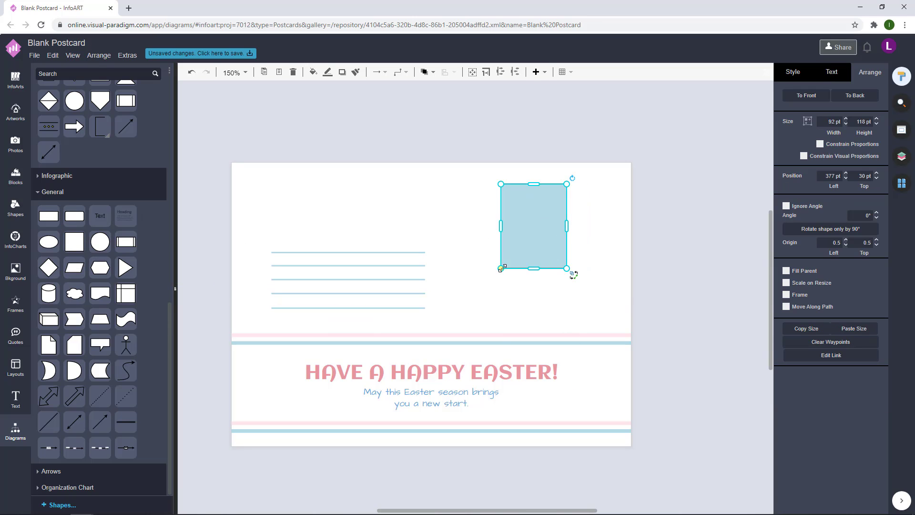
{"action": "left_click_drag", "start_coordinate": [502, 268], "coordinate": [548, 232]}
Remove the stamp box's outline and enlarge the box to about 80 by 103 pt
{"action": "left_click", "coordinate": [792, 73]}
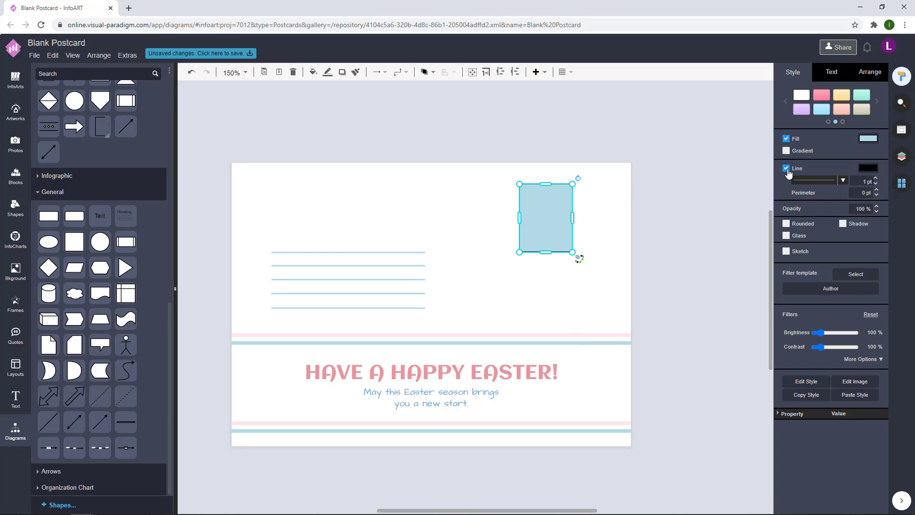
{"action": "left_click", "coordinate": [645, 208]}
{"action": "left_click", "coordinate": [568, 233]}
{"action": "left_click_drag", "start_coordinate": [520, 252], "coordinate": [515, 258]}
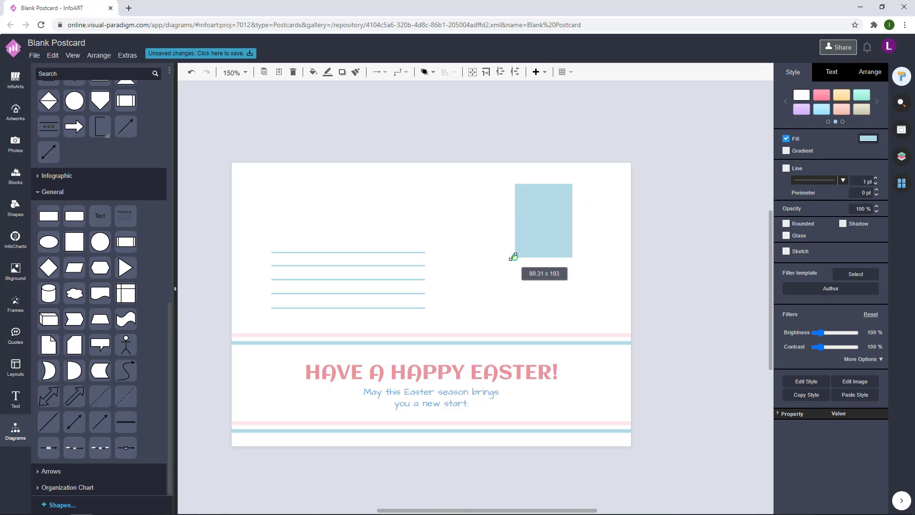
Nudge the light blue stamp box slightly left near the page's upper-right corner
{"action": "left_click", "coordinate": [643, 221]}
{"action": "left_click_drag", "start_coordinate": [632, 253], "coordinate": [636, 244]}
{"action": "left_click_drag", "start_coordinate": [547, 212], "coordinate": [544, 213]}
{"action": "left_click", "coordinate": [657, 195]}
{"action": "scroll", "coordinate": [656, 210], "scroll_direction": "down", "scroll_amount": 1}
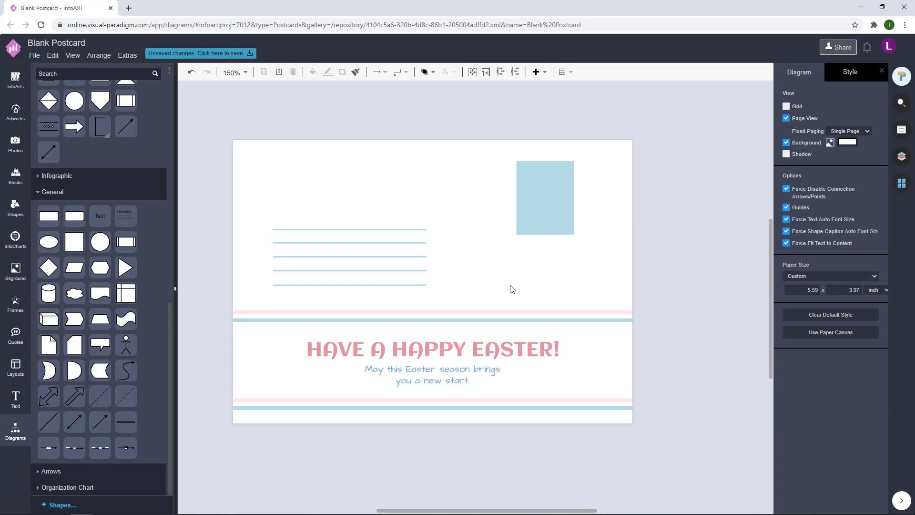
Duplicate the small Easter greeting text to just below the stamp box, right-align it and shrink it to 11 pt
{"action": "left_click", "coordinate": [456, 369]}
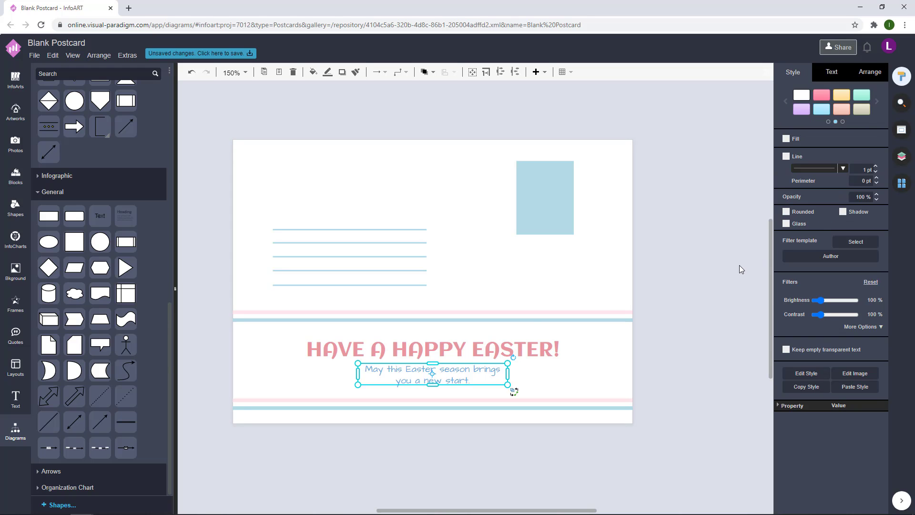
{"action": "left_click_drag", "start_coordinate": [495, 369], "coordinate": [562, 249]}
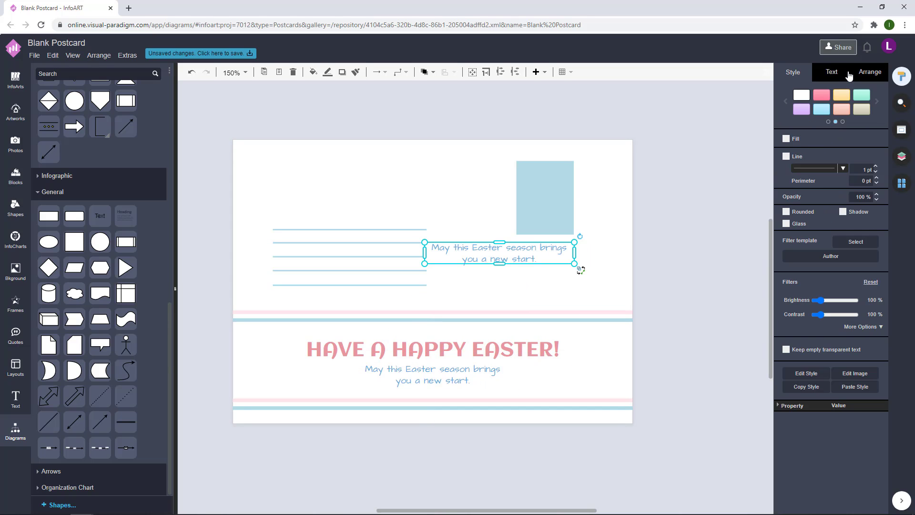
{"action": "left_click", "coordinate": [849, 75]}
{"action": "left_click", "coordinate": [818, 134]}
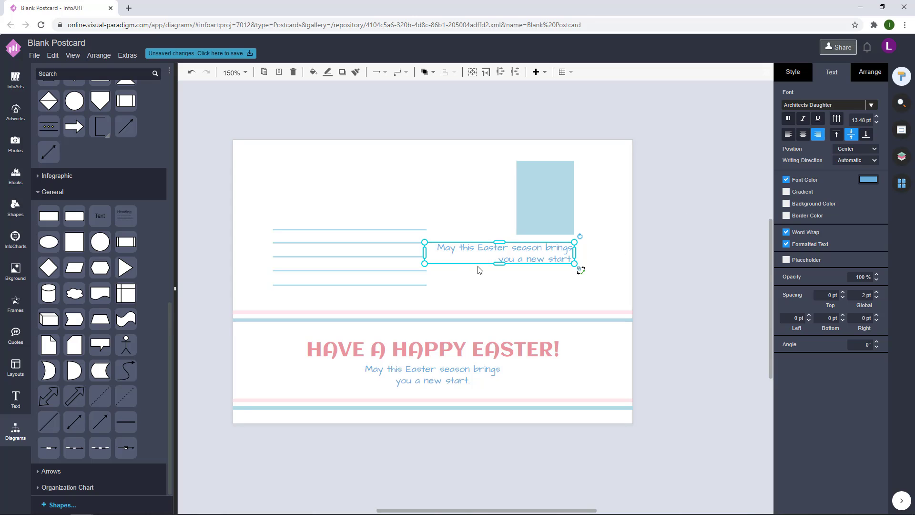
{"action": "left_click_drag", "start_coordinate": [424, 263], "coordinate": [461, 260]}
{"action": "left_click", "coordinate": [647, 228]}
{"action": "left_click", "coordinate": [521, 253]}
{"action": "left_click", "coordinate": [578, 261]}
Replace the duplicated text with the sender's full name and, on a second line, the postal address
{"action": "double_click", "coordinate": [553, 251]}
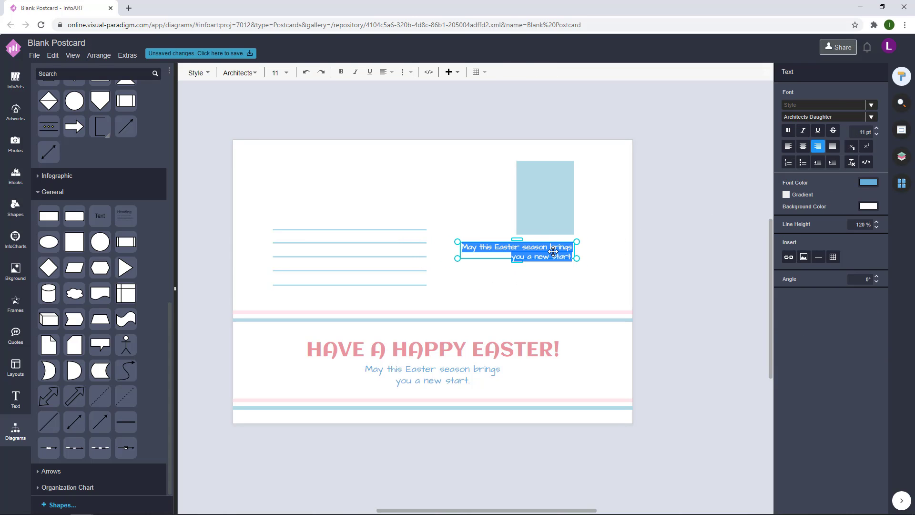
{"action": "type", "text": "c"}
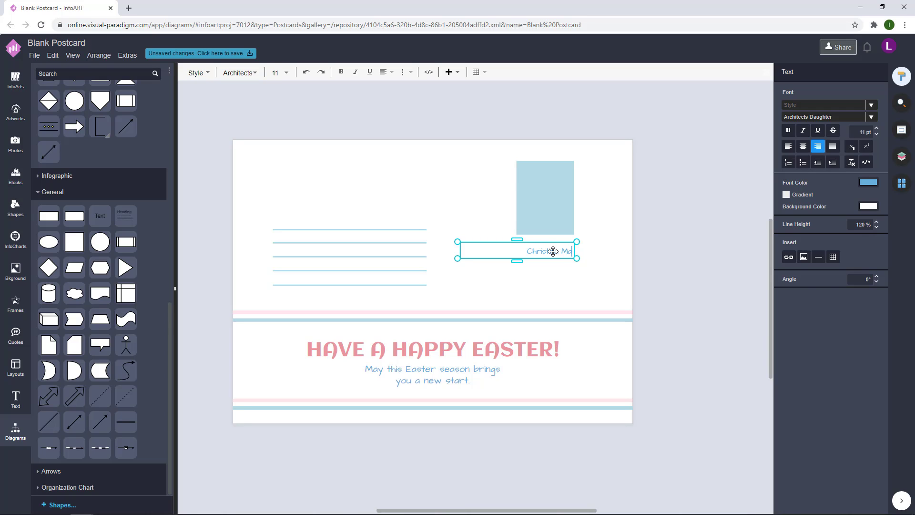
{"action": "type", "text": "rie"}
{"action": "key", "text": "Return"}
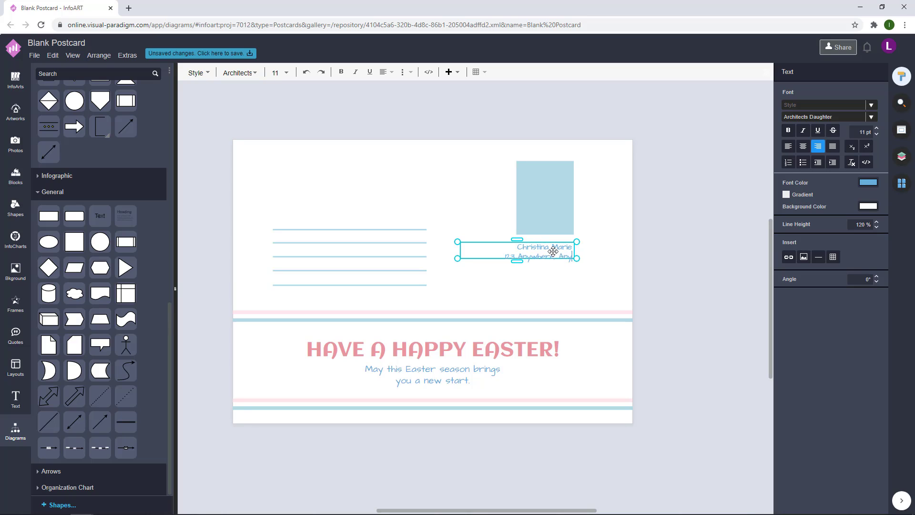
{"action": "type", "text": "123 Anywhere, Any City, ST123"}
{"action": "left_click", "coordinate": [613, 215]}
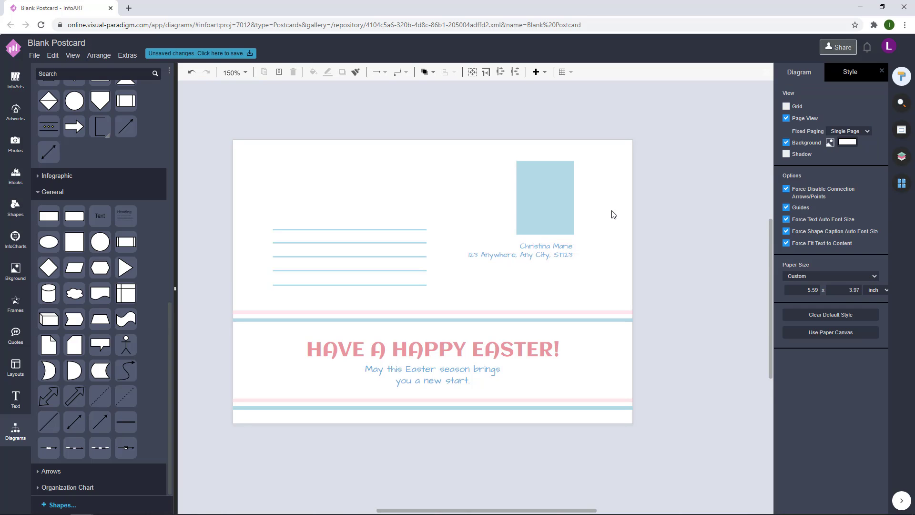
{"action": "double_click", "coordinate": [538, 251]}
{"action": "left_click", "coordinate": [709, 229]}
{"action": "double_click", "coordinate": [536, 251]}
{"action": "left_click", "coordinate": [651, 251]}
Move the stamp box and address text slightly down, and adjust them together with the writing lines horizontally on the page
{"action": "left_click_drag", "start_coordinate": [614, 266], "coordinate": [437, 135]}
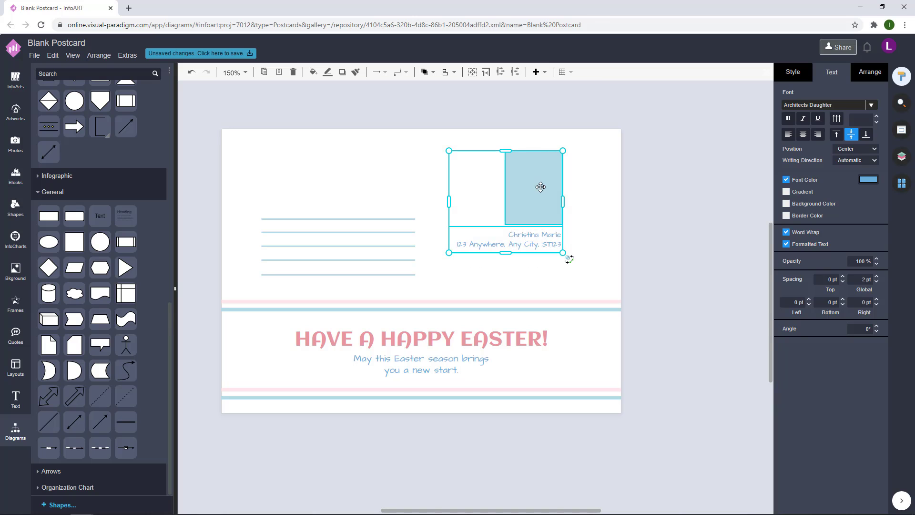
{"action": "left_click_drag", "start_coordinate": [539, 186], "coordinate": [540, 193]}
{"action": "left_click", "coordinate": [656, 274]}
{"action": "left_click_drag", "start_coordinate": [658, 286], "coordinate": [226, 120]}
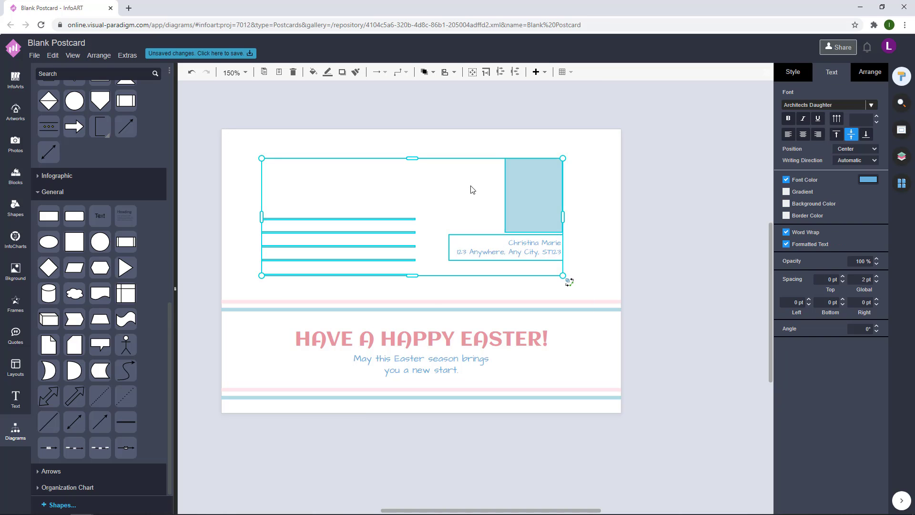
{"action": "left_click_drag", "start_coordinate": [522, 184], "coordinate": [531, 184]}
{"action": "left_click", "coordinate": [653, 176]}
{"action": "scroll", "coordinate": [653, 176], "scroll_direction": "down", "scroll_amount": 1}
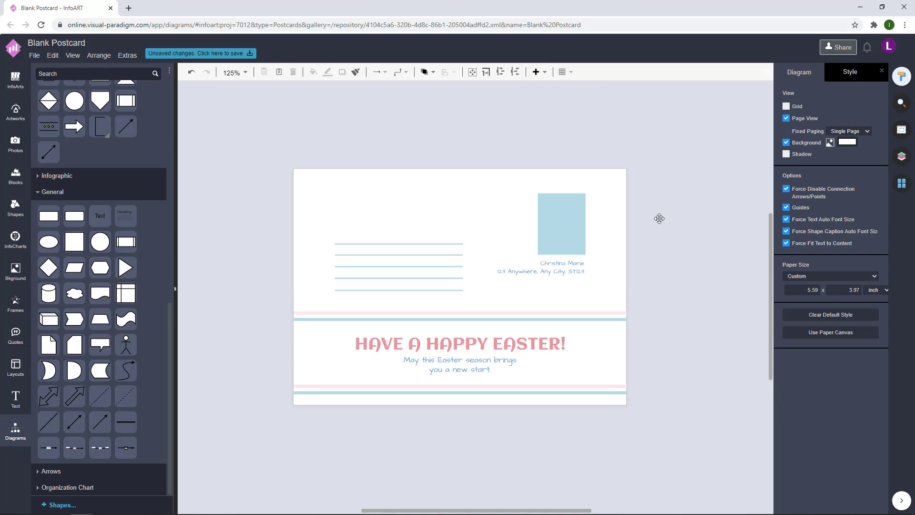
{"action": "left_click_drag", "start_coordinate": [658, 306], "coordinate": [319, 169]}
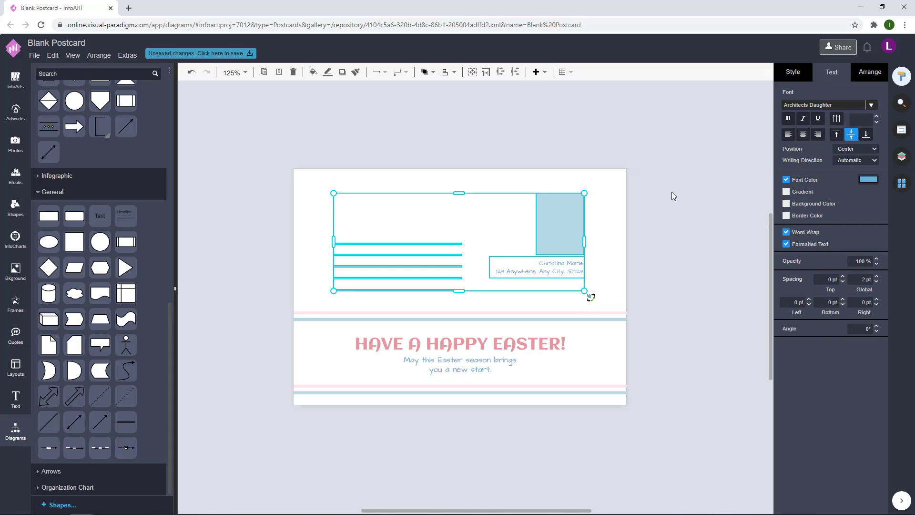
{"action": "left_click", "coordinate": [672, 192]}
{"action": "scroll", "coordinate": [691, 293], "scroll_direction": "right", "scroll_amount": 1}
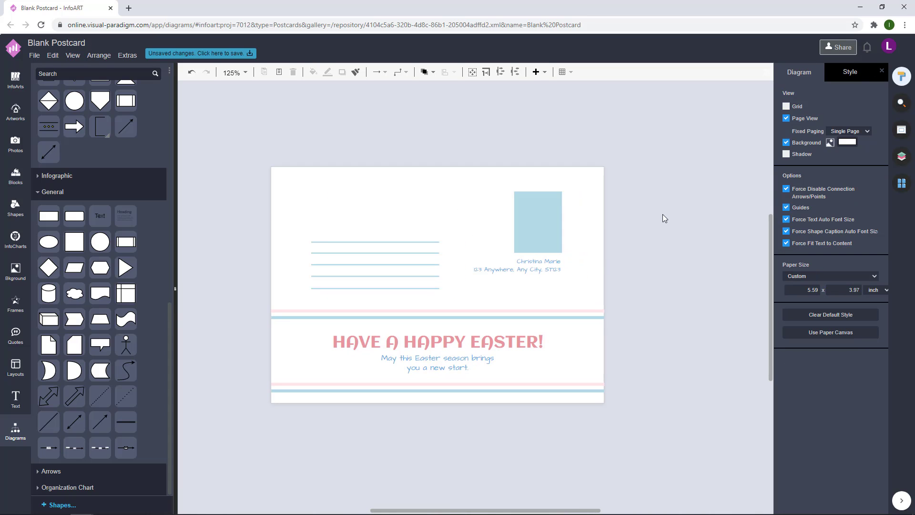
Duplicate the pink and blue stripe pair to the top edge of the page and delete the pair across the middle
{"action": "scroll", "coordinate": [642, 320], "scroll_direction": "down", "scroll_amount": 4}
{"action": "left_click_drag", "start_coordinate": [607, 191], "coordinate": [621, 376]}
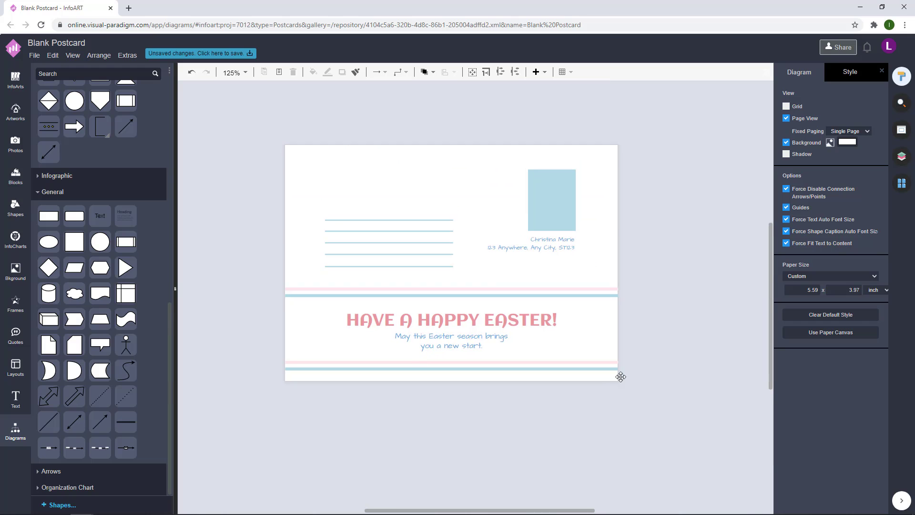
{"action": "left_click_drag", "start_coordinate": [671, 305], "coordinate": [324, 154]}
{"action": "scroll", "coordinate": [308, 316], "scroll_direction": "up", "scroll_amount": 4}
{"action": "scroll", "coordinate": [308, 316], "scroll_direction": "down", "scroll_amount": 8}
{"action": "scroll", "coordinate": [333, 302], "scroll_direction": "up", "scroll_amount": 4}
{"action": "left_click", "coordinate": [651, 216]}
{"action": "left_click", "coordinate": [603, 294]}
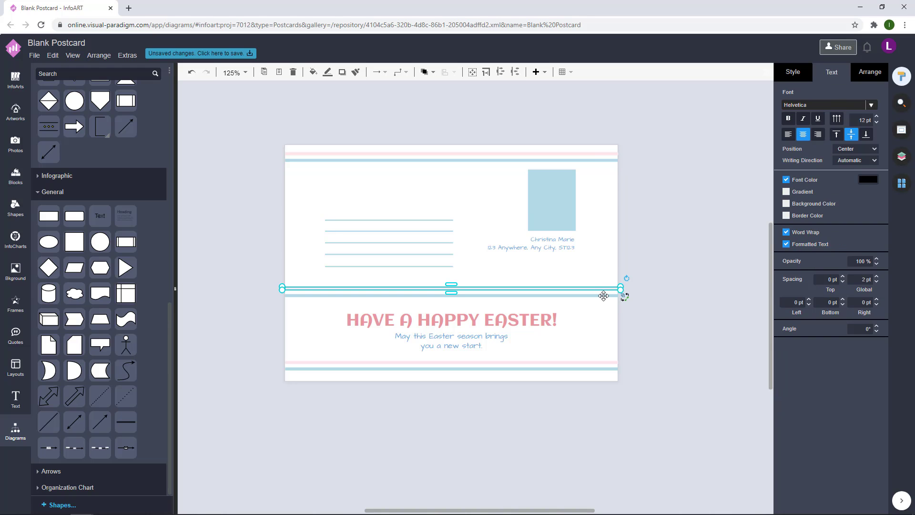
{"action": "key", "text": "Delete"}
{"action": "left_click", "coordinate": [617, 289]}
{"action": "left_click", "coordinate": [630, 263]}
Move the writing lines, stamp box and address text down, and shift the Easter greeting texts slightly up
{"action": "left_click_drag", "start_coordinate": [661, 289], "coordinate": [226, 162]}
{"action": "left_click_drag", "start_coordinate": [525, 197], "coordinate": [542, 224]}
{"action": "left_click", "coordinate": [653, 351]}
{"action": "left_click_drag", "start_coordinate": [666, 350], "coordinate": [332, 307]}
{"action": "left_click_drag", "start_coordinate": [474, 323], "coordinate": [474, 319]}
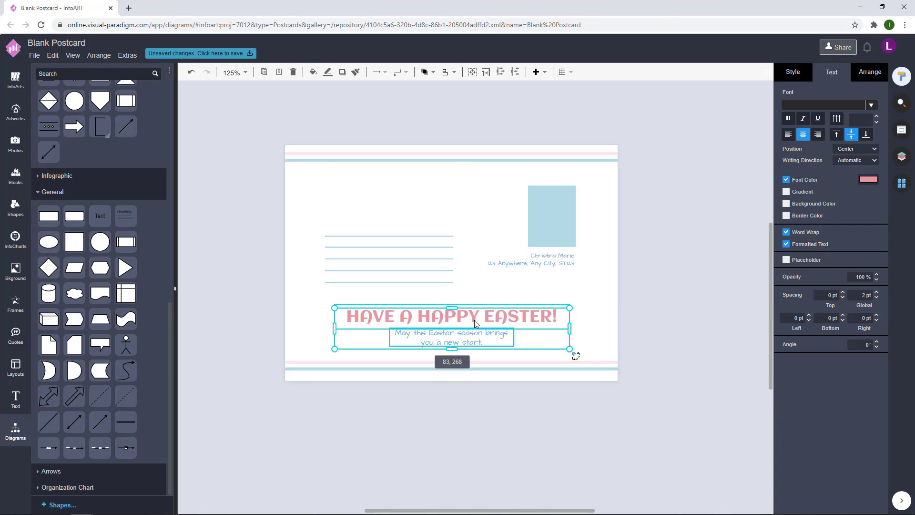
Select all content between the two stripe pairs and centre it on the page between them
{"action": "left_click", "coordinate": [673, 287]}
{"action": "left_click_drag", "start_coordinate": [673, 289], "coordinate": [693, 308]}
{"action": "left_click_drag", "start_coordinate": [713, 342], "coordinate": [234, 158]}
{"action": "left_click", "coordinate": [694, 265]}
{"action": "left_click_drag", "start_coordinate": [714, 354], "coordinate": [224, 165]}
{"action": "left_click_drag", "start_coordinate": [539, 221], "coordinate": [542, 218]}
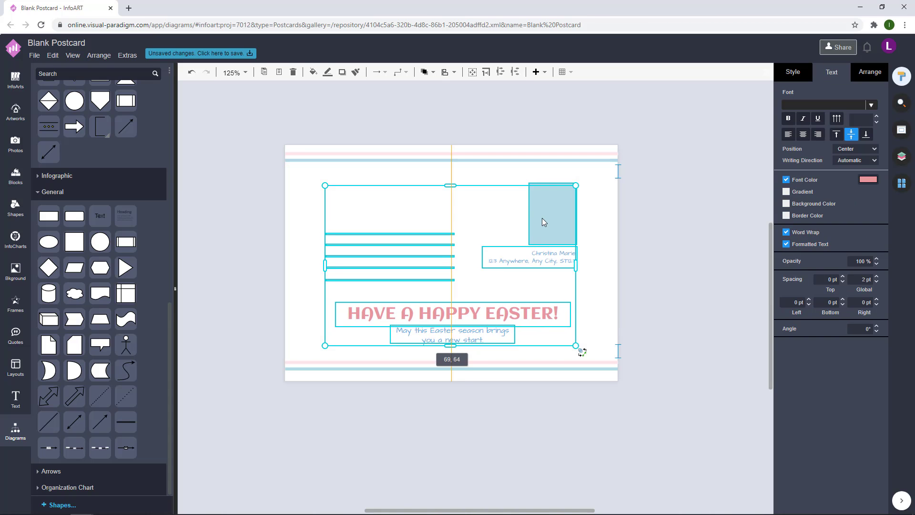
{"action": "left_click", "coordinate": [691, 230]}
{"action": "left_click_drag", "start_coordinate": [691, 230], "coordinate": [679, 234]}
{"action": "left_click_drag", "start_coordinate": [654, 375], "coordinate": [235, 348]}
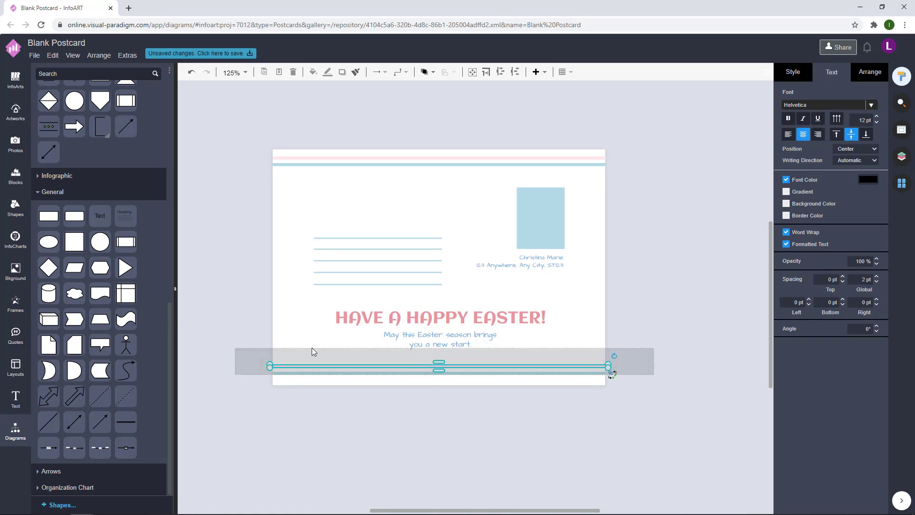
{"action": "left_click", "coordinate": [695, 395]}
{"action": "left_click_drag", "start_coordinate": [694, 395], "coordinate": [279, 354]}
{"action": "left_click_drag", "start_coordinate": [639, 178], "coordinate": [388, 128]}
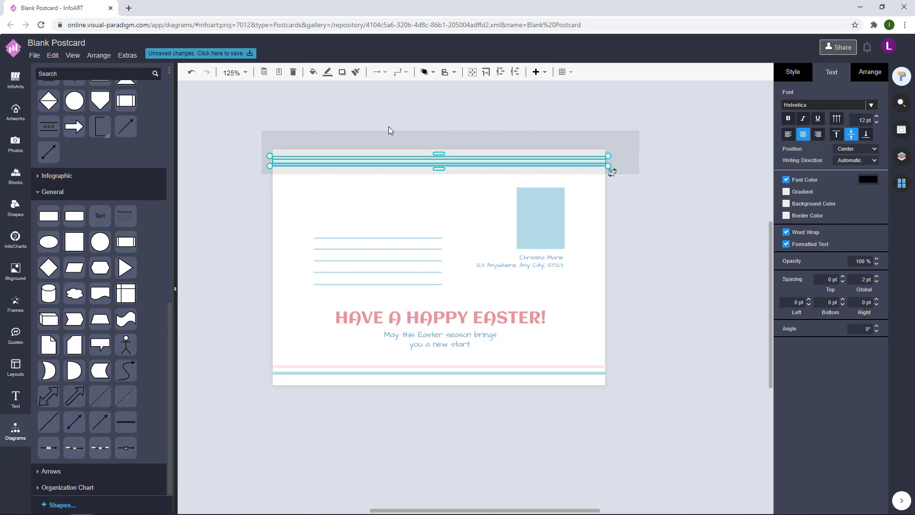
{"action": "left_click", "coordinate": [725, 221]}
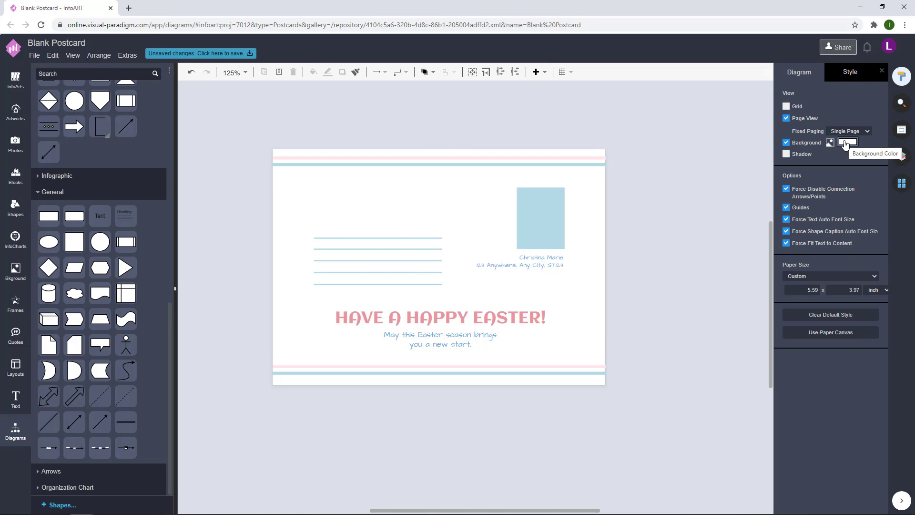
Compare the back page with the front page and nudge the back page's content and lower stripes slightly down
{"action": "left_click", "coordinate": [901, 183]}
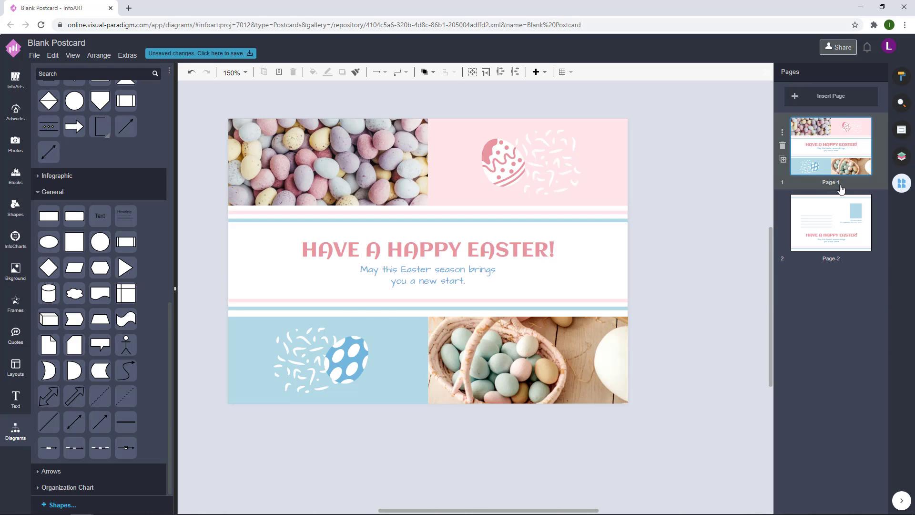
{"action": "left_click_drag", "start_coordinate": [660, 384], "coordinate": [202, 173]}
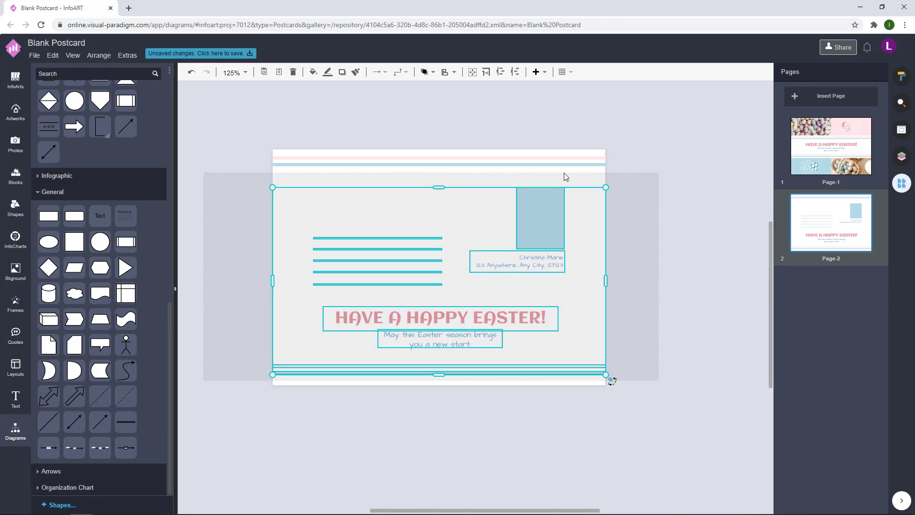
{"action": "left_click", "coordinate": [662, 154]}
{"action": "left_click", "coordinate": [839, 154]}
{"action": "left_click", "coordinate": [840, 211]}
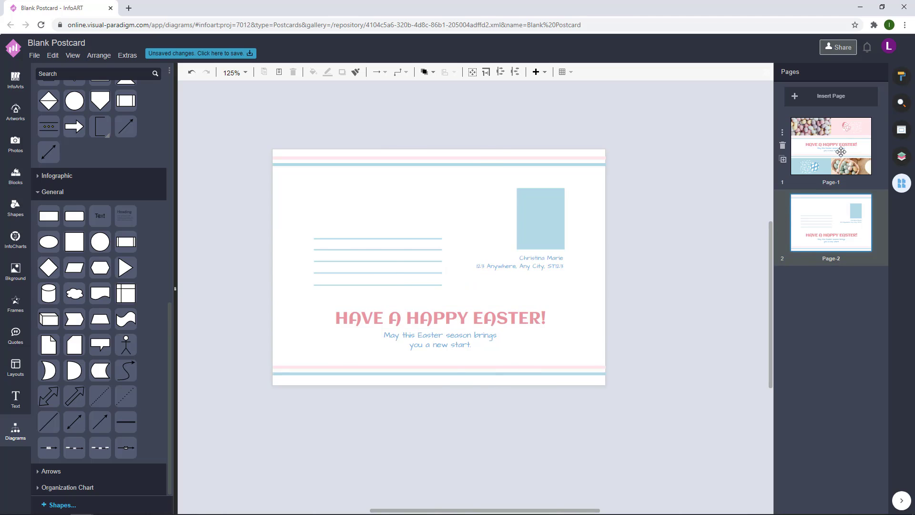
Copy the pink and blue egg artworks from Page-1 and paste them onto Page-2
{"action": "left_click", "coordinate": [838, 152]}
{"action": "left_click", "coordinate": [496, 171]}
{"action": "left_click", "coordinate": [362, 360], "text": "shift"}
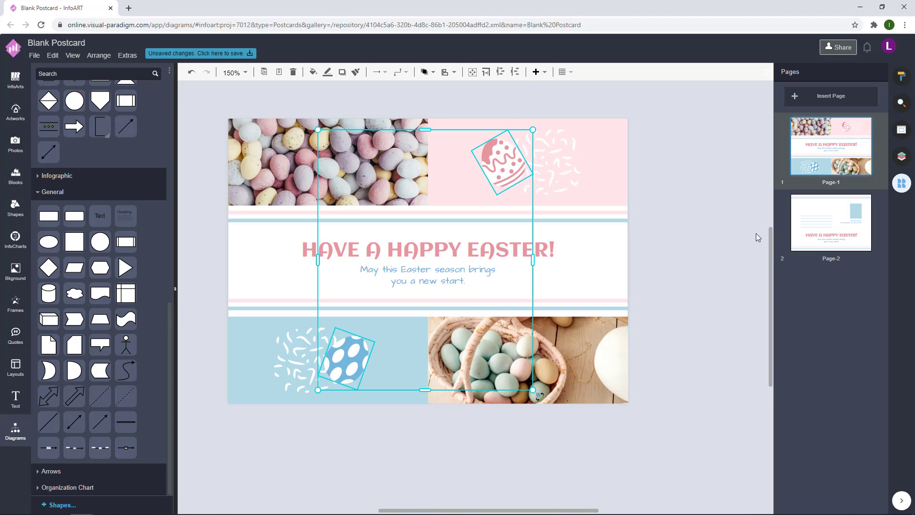
{"action": "left_click", "coordinate": [804, 233]}
{"action": "key", "text": "ctrl+v"}
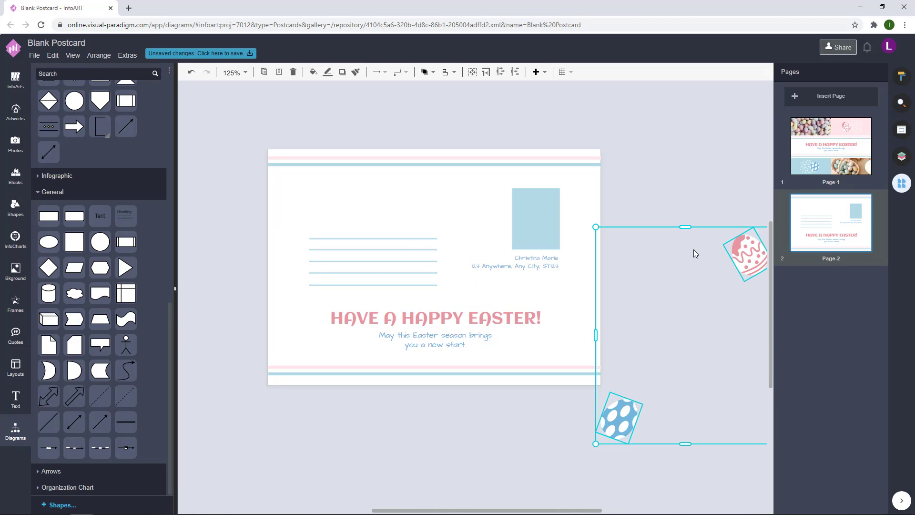
Place the pink egg above the writing lines in the page's upper-left corner and the blue egg in the lower-right corner
{"action": "left_click", "coordinate": [697, 254]}
{"action": "left_click_drag", "start_coordinate": [747, 252], "coordinate": [326, 175]}
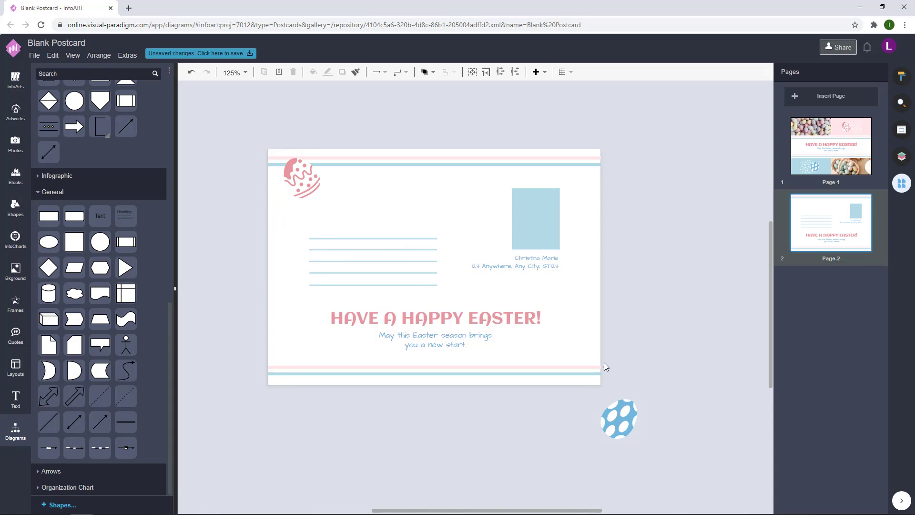
{"action": "left_click_drag", "start_coordinate": [605, 412], "coordinate": [570, 360]}
{"action": "left_click", "coordinate": [593, 309]}
{"action": "left_click_drag", "start_coordinate": [310, 171], "coordinate": [306, 199]}
{"action": "left_click", "coordinate": [354, 131]}
{"action": "left_click", "coordinate": [405, 207]}
{"action": "left_click", "coordinate": [436, 178]}
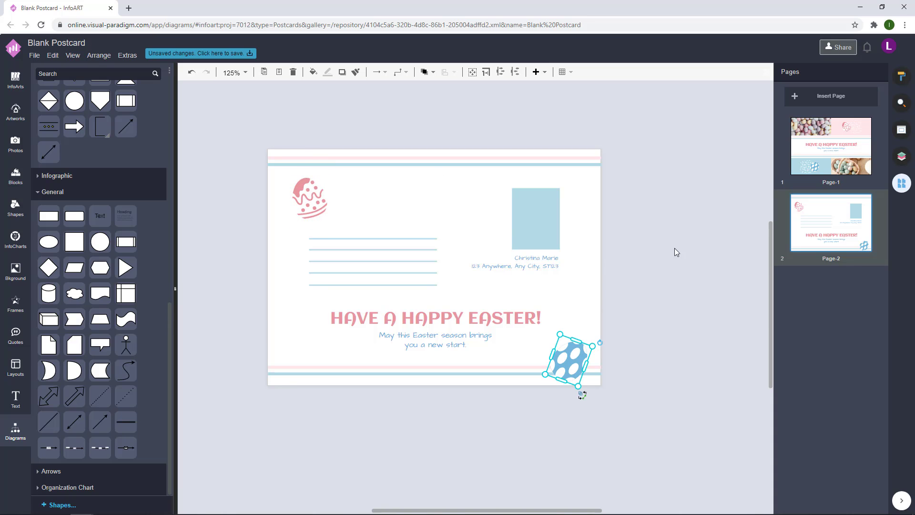
Rotate the pink egg slightly counterclockwise and nudge it into place
{"action": "left_click", "coordinate": [308, 197]}
{"action": "mouse_move", "coordinate": [334, 173]}
{"action": "left_mouse_down"}
{"action": "mouse_move", "coordinate": [322, 159]}
{"action": "mouse_move", "coordinate": [327, 166]}
{"action": "left_mouse_up"}
{"action": "left_click_drag", "start_coordinate": [314, 211], "coordinate": [312, 212]}
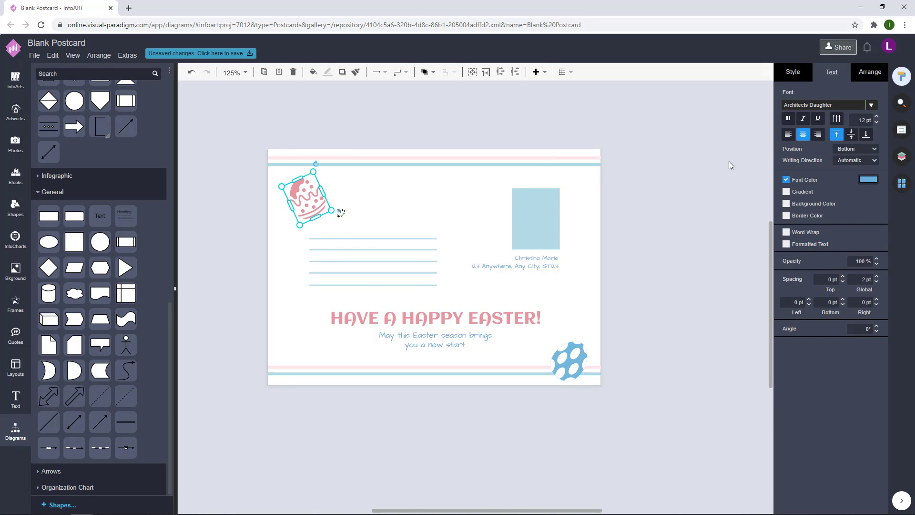
Try replacing the pink egg's white colour with the pale pink of the page's top stripe
{"action": "left_click", "coordinate": [596, 157]}
{"action": "left_click", "coordinate": [793, 71]}
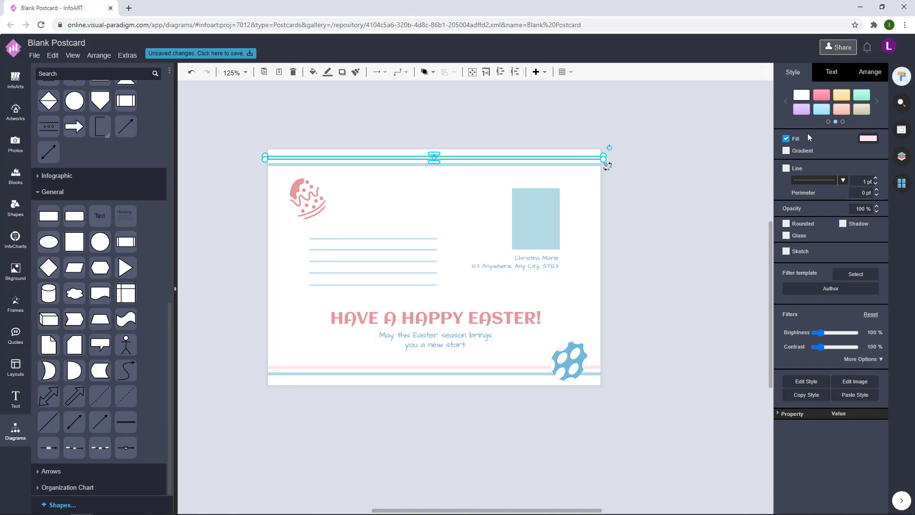
{"action": "left_click", "coordinate": [868, 138]}
{"action": "left_click", "coordinate": [872, 332]}
{"action": "left_click", "coordinate": [882, 357]}
{"action": "left_click", "coordinate": [320, 209]}
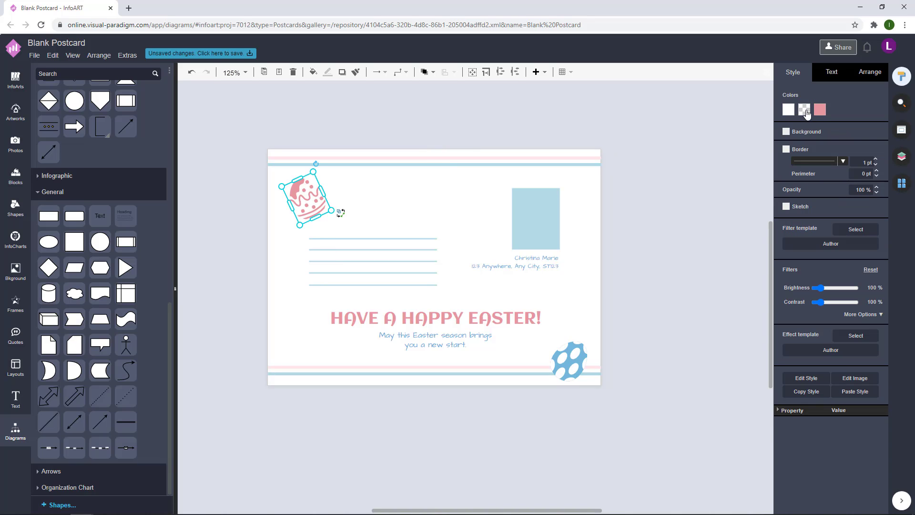
{"action": "left_click", "coordinate": [788, 109]}
{"action": "left_click", "coordinate": [882, 327]}
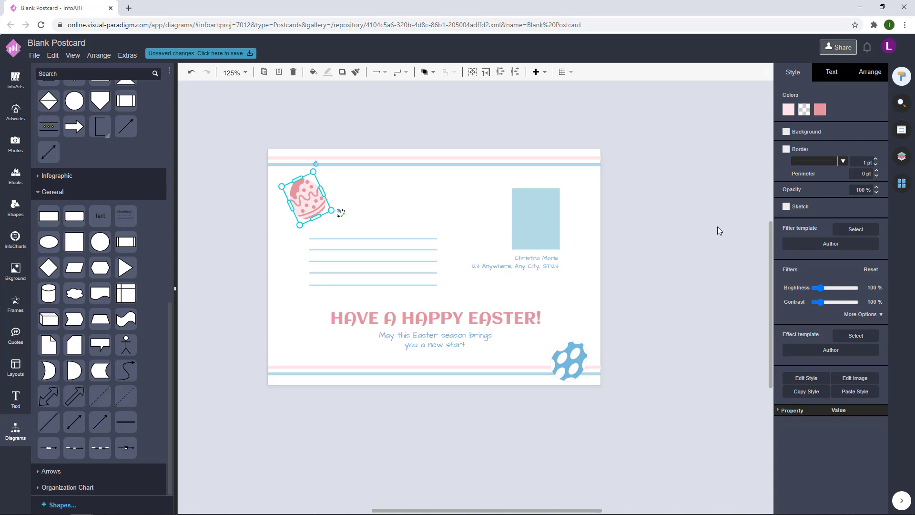
Try a cream colour for the egg's darker pink parts, and undo both egg recolourings
{"action": "left_click", "coordinate": [718, 228]}
{"action": "left_click", "coordinate": [316, 196]}
{"action": "left_click", "coordinate": [789, 110]}
{"action": "left_click", "coordinate": [810, 204]}
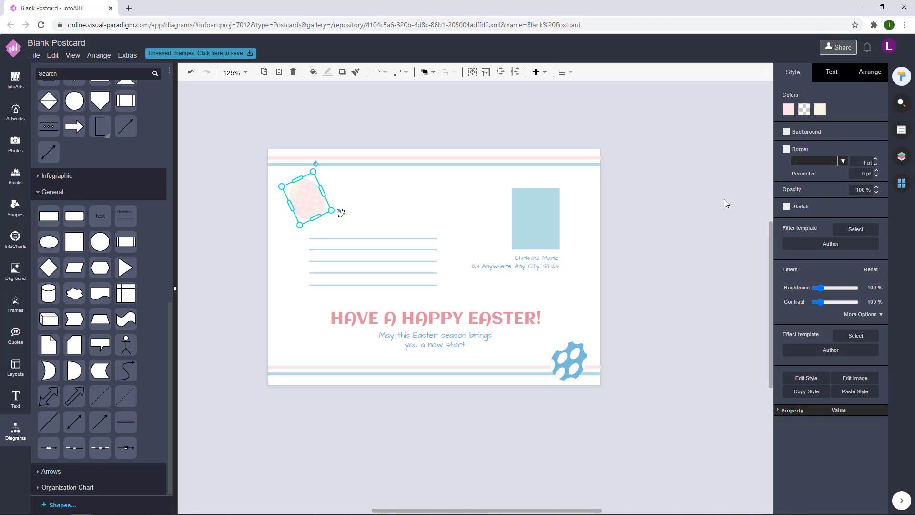
{"action": "key", "text": "ctrl+z"}
{"action": "key", "text": "ctrl+z"}
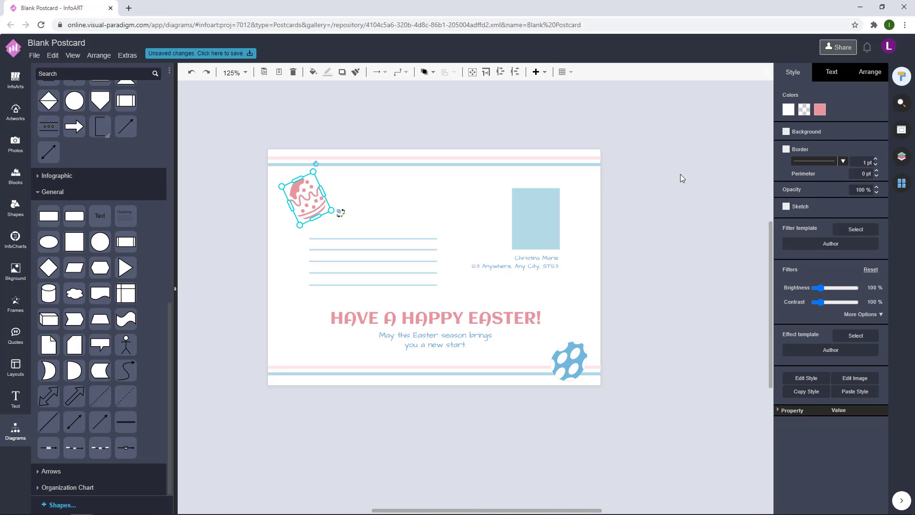
Replace the egg's white colour with the same darker pink used for its pattern
{"action": "left_click", "coordinate": [820, 110]}
{"action": "left_click", "coordinate": [882, 327]}
{"action": "left_click", "coordinate": [788, 110]}
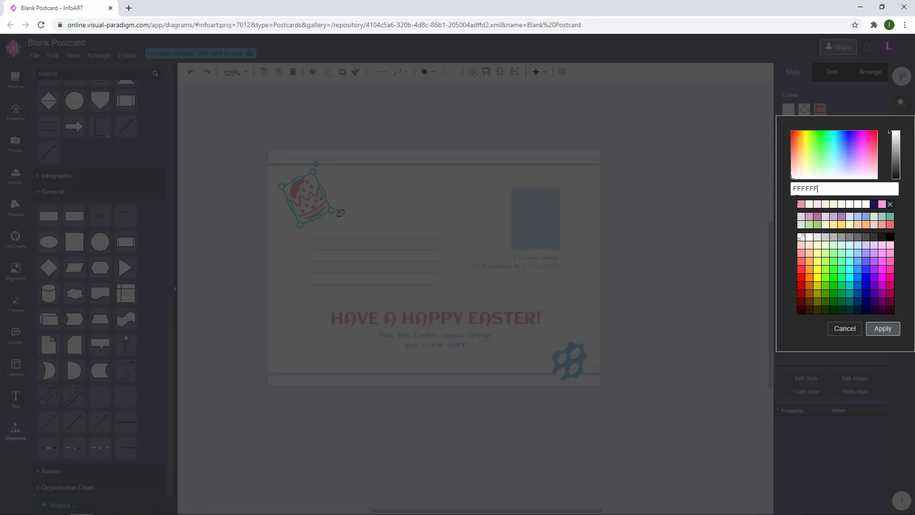
{"action": "left_click", "coordinate": [801, 204]}
{"action": "left_click", "coordinate": [882, 329]}
Recolour the pattern on the back page's pink egg to white
{"action": "left_click", "coordinate": [820, 111]}
{"action": "left_click", "coordinate": [809, 205]}
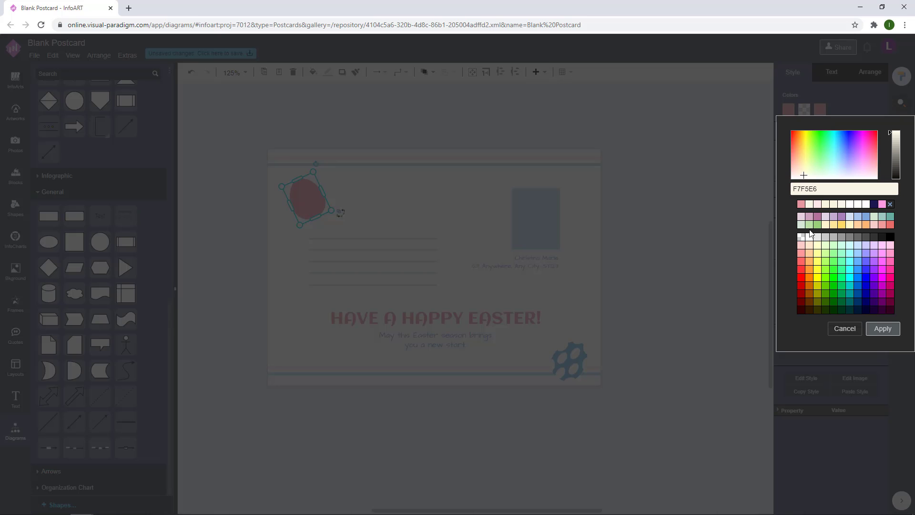
{"action": "left_click", "coordinate": [809, 237]}
{"action": "left_click", "coordinate": [893, 329]}
{"action": "left_click", "coordinate": [665, 287]}
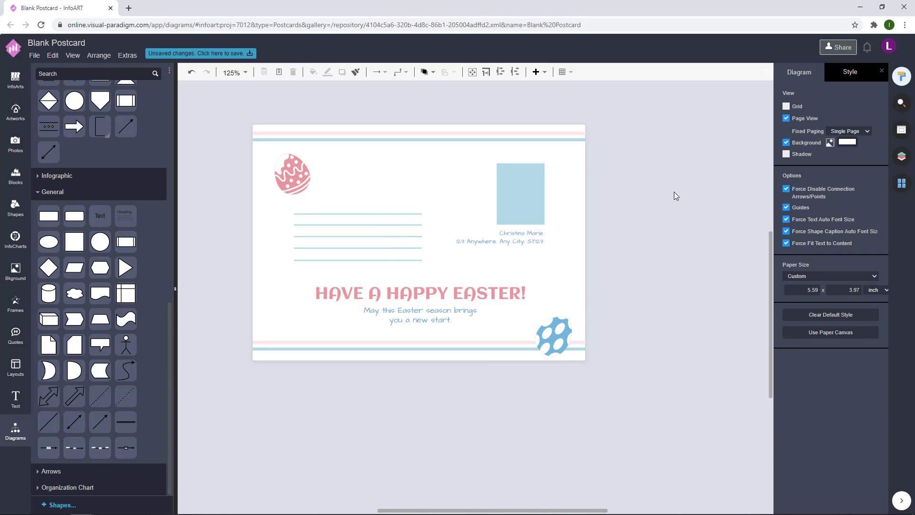
{"action": "left_click", "coordinate": [303, 193]}
{"action": "left_click", "coordinate": [625, 195]}
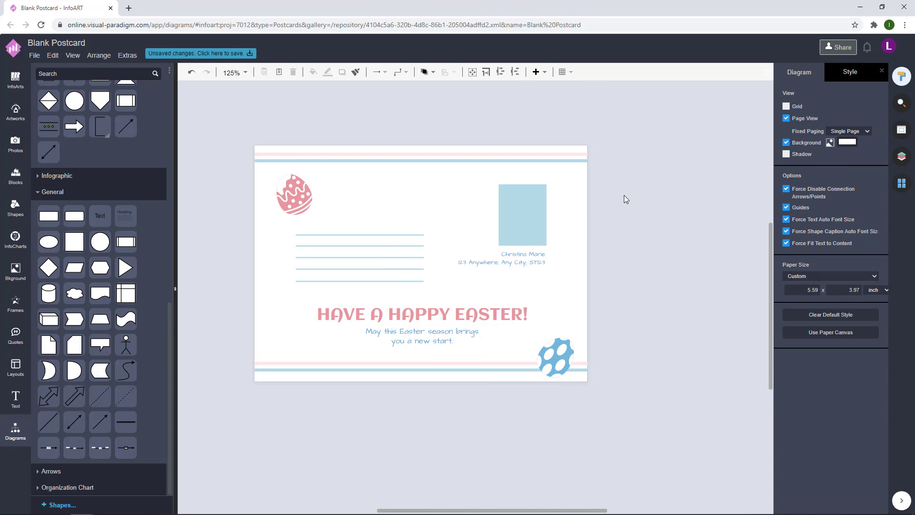
{"action": "left_click", "coordinate": [560, 351]}
{"action": "left_click", "coordinate": [667, 250]}
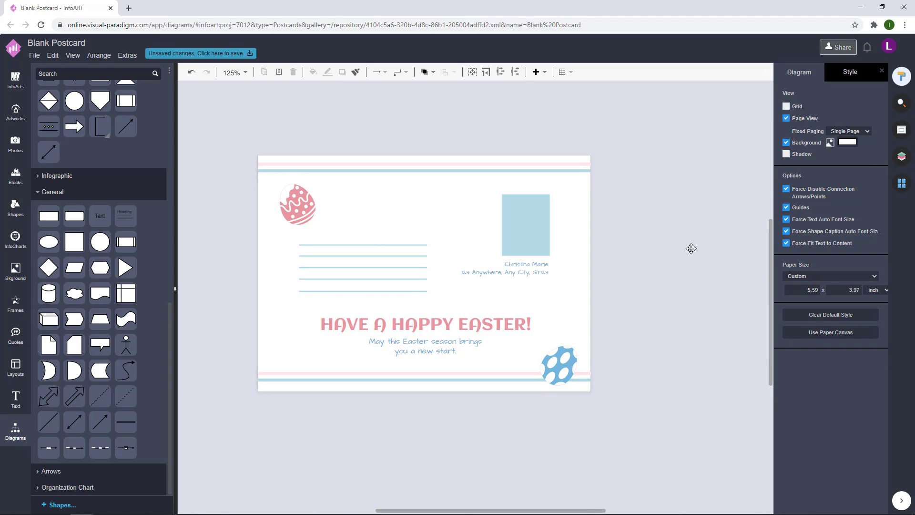
{"action": "left_click", "coordinate": [311, 208]}
{"action": "left_click", "coordinate": [648, 282]}
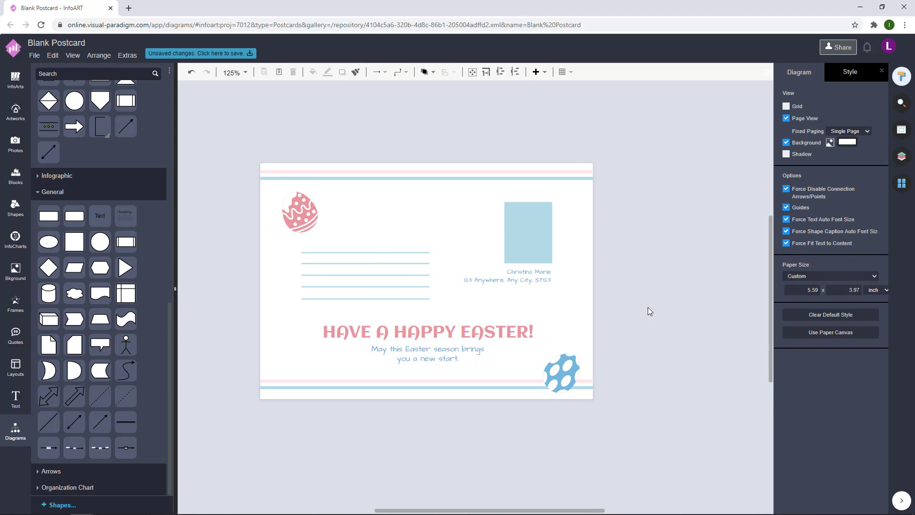
Shift the pink egg slightly toward the page's left edge and raise the blue egg clear of the lower stripes
{"action": "left_click_drag", "start_coordinate": [301, 215], "coordinate": [291, 213]}
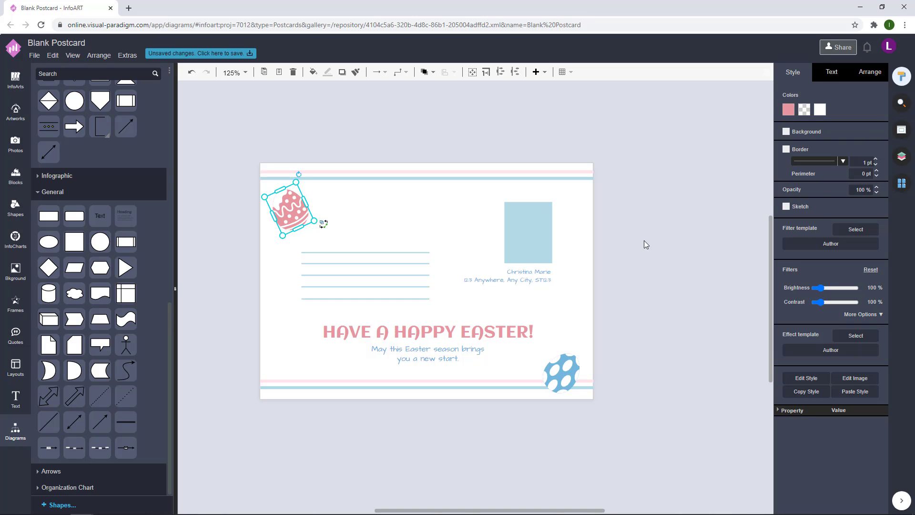
{"action": "left_click", "coordinate": [644, 241]}
{"action": "mouse_move", "coordinate": [568, 365]}
{"action": "left_mouse_down"}
{"action": "mouse_move", "coordinate": [571, 337]}
{"action": "mouse_move", "coordinate": [562, 359]}
{"action": "left_mouse_up"}
{"action": "left_click", "coordinate": [616, 312]}
{"action": "left_click", "coordinate": [646, 296]}
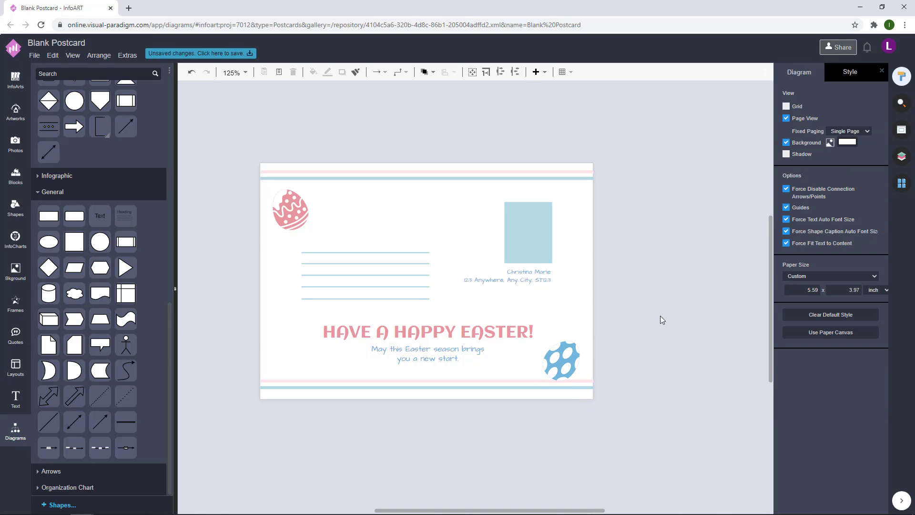
{"action": "scroll", "coordinate": [660, 316], "scroll_direction": "down", "scroll_amount": 1}
{"action": "left_click_drag", "start_coordinate": [288, 182], "coordinate": [292, 183]}
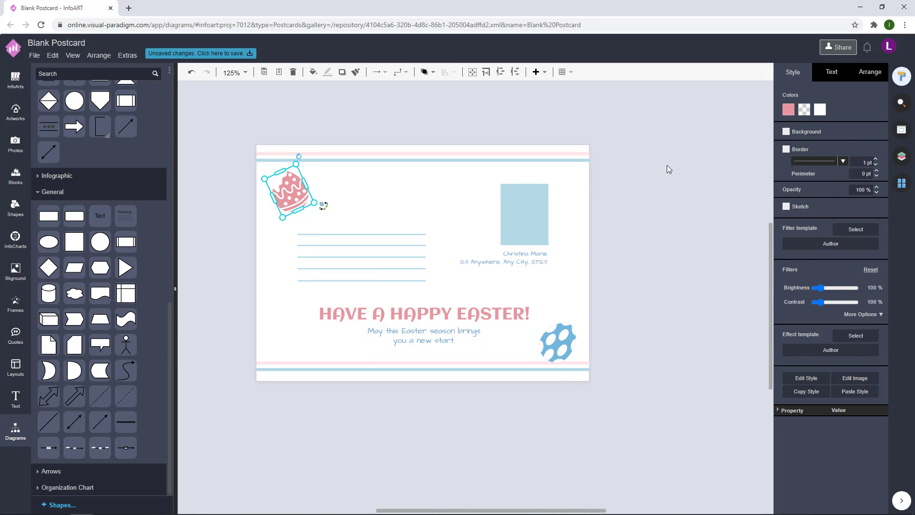
{"action": "left_click", "coordinate": [639, 184]}
Compare with Page-1, and on Page-2 move both eggs inward, away from the page's side edges
{"action": "left_click", "coordinate": [902, 183]}
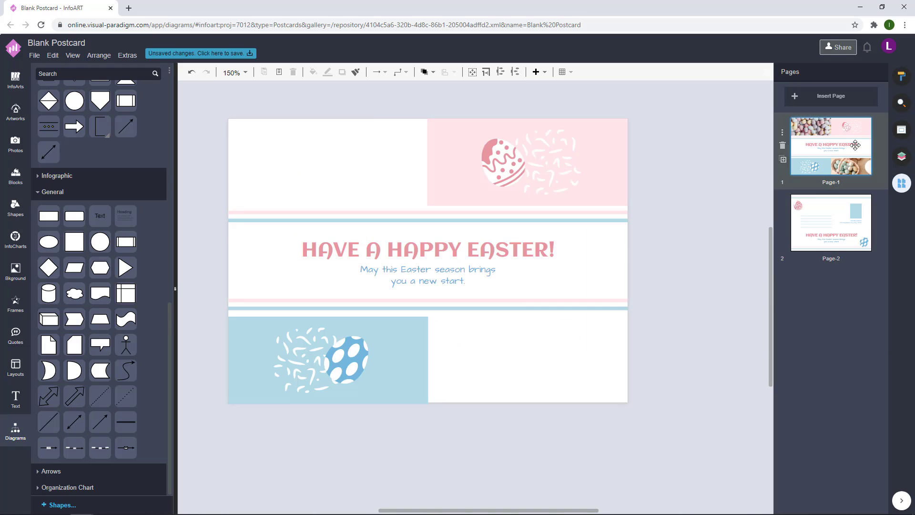
{"action": "left_click", "coordinate": [848, 215]}
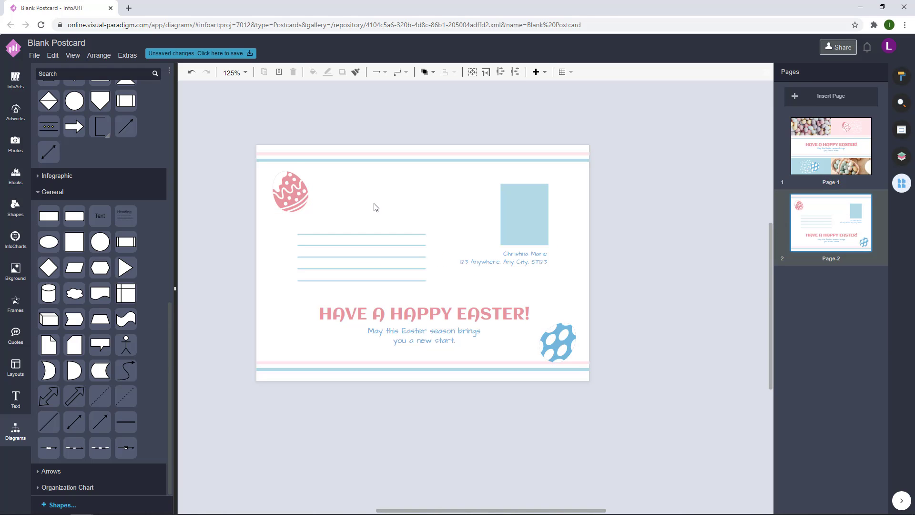
{"action": "mouse_move", "coordinate": [287, 191]}
{"action": "left_mouse_down"}
{"action": "mouse_move", "coordinate": [539, 221]}
{"action": "mouse_move", "coordinate": [291, 191]}
{"action": "left_mouse_up"}
{"action": "mouse_move", "coordinate": [551, 339]}
{"action": "left_mouse_down"}
{"action": "mouse_move", "coordinate": [389, 209]}
{"action": "mouse_move", "coordinate": [307, 189]}
{"action": "mouse_move", "coordinate": [535, 333]}
{"action": "mouse_move", "coordinate": [558, 328]}
{"action": "left_mouse_up"}
{"action": "mouse_move", "coordinate": [289, 196]}
{"action": "left_mouse_down"}
{"action": "mouse_move", "coordinate": [305, 329]}
{"action": "mouse_move", "coordinate": [298, 200]}
{"action": "mouse_move", "coordinate": [304, 204]}
{"action": "left_mouse_up"}
{"action": "left_click_drag", "start_coordinate": [562, 329], "coordinate": [558, 353]}
{"action": "left_click", "coordinate": [592, 332]}
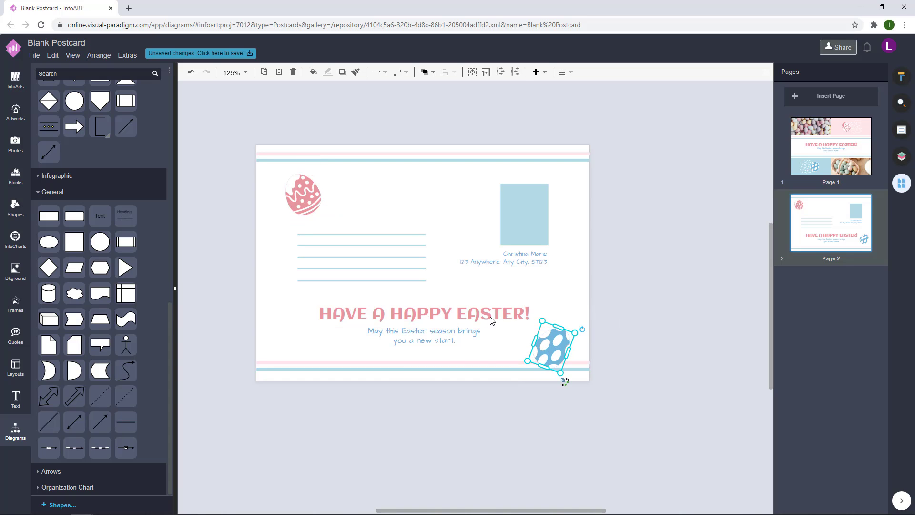
{"action": "left_click", "coordinate": [417, 206]}
Fine-tune both eggs on Page-2, nudging the pink one slightly left and raising the blue one above the lower stripes
{"action": "mouse_move", "coordinate": [303, 200]}
{"action": "left_mouse_down"}
{"action": "mouse_move", "coordinate": [290, 204]}
{"action": "mouse_move", "coordinate": [286, 175]}
{"action": "mouse_move", "coordinate": [304, 198]}
{"action": "left_mouse_up"}
{"action": "left_click", "coordinate": [362, 138]}
{"action": "left_click", "coordinate": [409, 134]}
{"action": "left_click", "coordinate": [372, 125]}
{"action": "left_click", "coordinate": [292, 182]}
{"action": "left_click", "coordinate": [657, 184]}
{"action": "left_click", "coordinate": [687, 185]}
{"action": "left_click_drag", "start_coordinate": [554, 343], "coordinate": [556, 341]}
{"action": "left_click", "coordinate": [625, 295]}
{"action": "left_click", "coordinate": [615, 320]}
{"action": "left_click", "coordinate": [607, 310]}
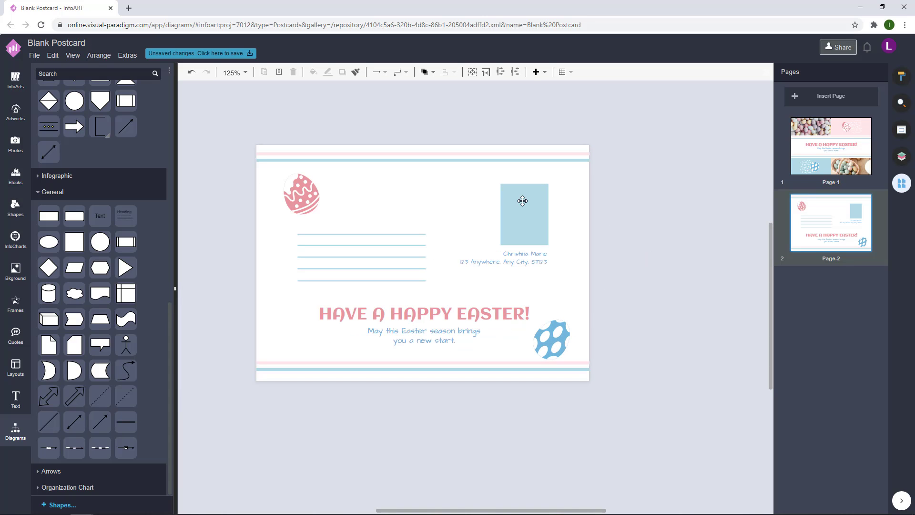
Lower the recipient's name slightly toward the address line, and check Page-1 before returning to Page-2
{"action": "left_click_drag", "start_coordinate": [553, 271], "coordinate": [553, 273]}
{"action": "left_click", "coordinate": [664, 214]}
{"action": "left_click", "coordinate": [844, 151]}
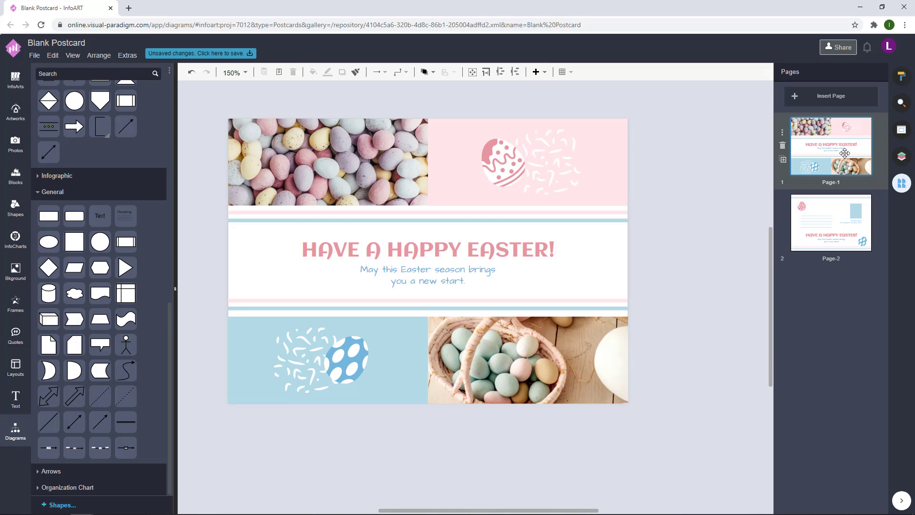
{"action": "left_click", "coordinate": [839, 209]}
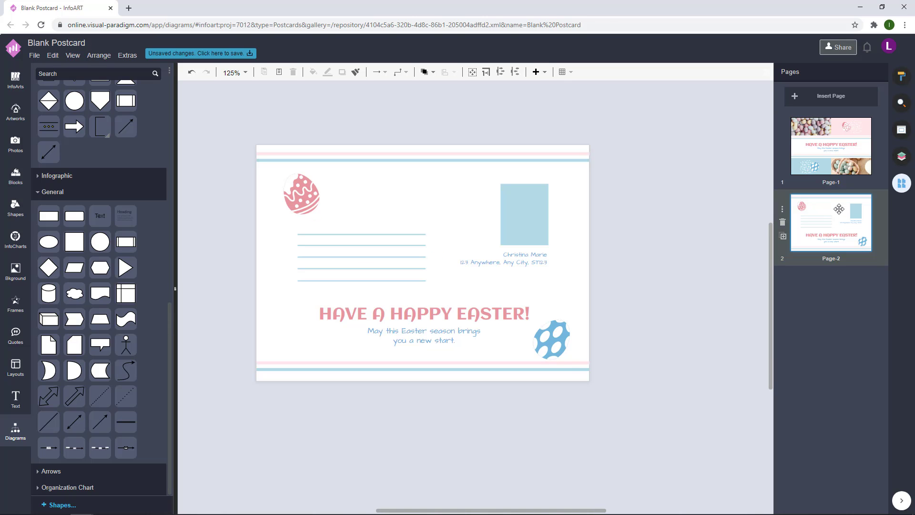
Nudge the pink egg up six increments toward the upper stripes and back down one
{"action": "left_click", "coordinate": [315, 195]}
{"action": "key", "text": "Up"}
{"action": "key", "text": "Up"}
{"action": "key", "text": "Up"}
{"action": "key", "text": "Up"}
{"action": "key", "text": "Up"}
{"action": "key", "text": "Up"}
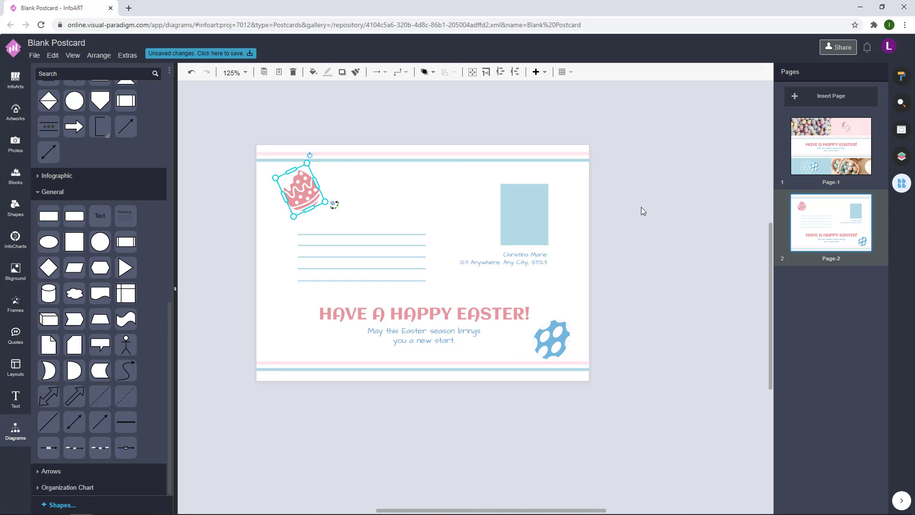
{"action": "left_click", "coordinate": [640, 207]}
{"action": "left_click", "coordinate": [297, 210]}
{"action": "key", "text": "Down"}
Review Page-1 and Page-2 of the postcard in turn, ending on Page-1
{"action": "left_click", "coordinate": [830, 160]}
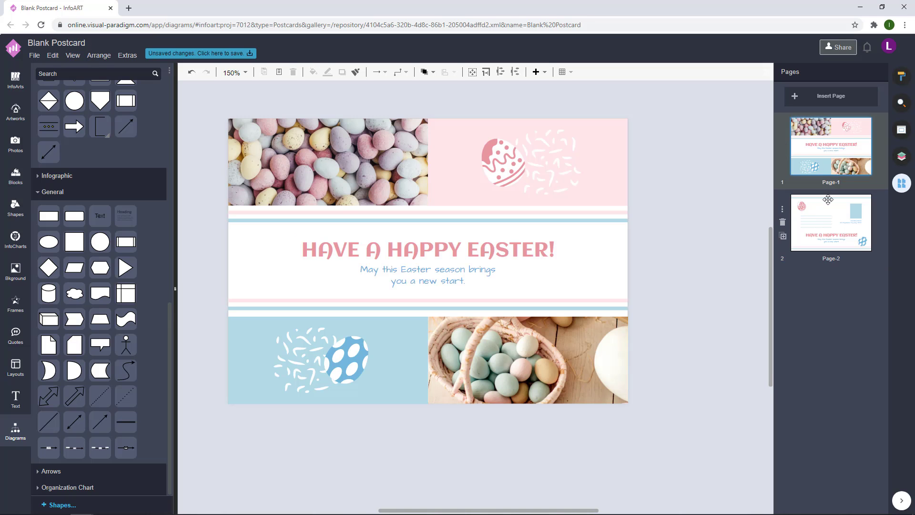
{"action": "left_click", "coordinate": [828, 200]}
{"action": "left_click", "coordinate": [821, 158]}
Name the unsaved design "Pink And Blue Easter Egg Easter Postcard" and choose VP Online as its storage
{"action": "left_click", "coordinate": [207, 55]}
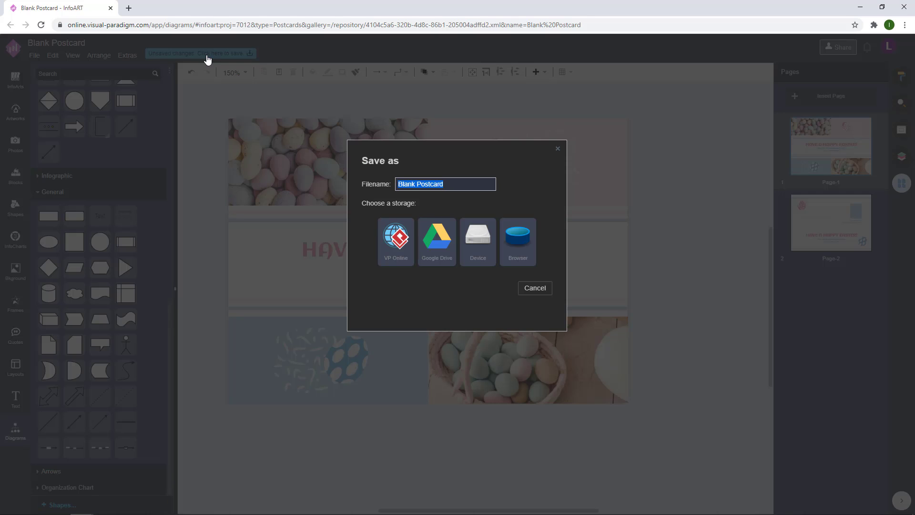
{"action": "type", "text": "Pink And Blue"}
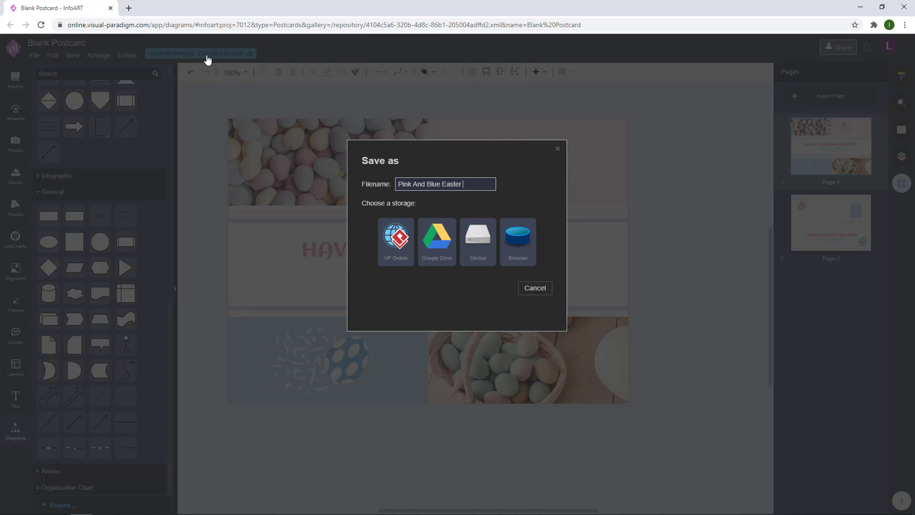
{"action": "type", "text": "Easter Poster"}
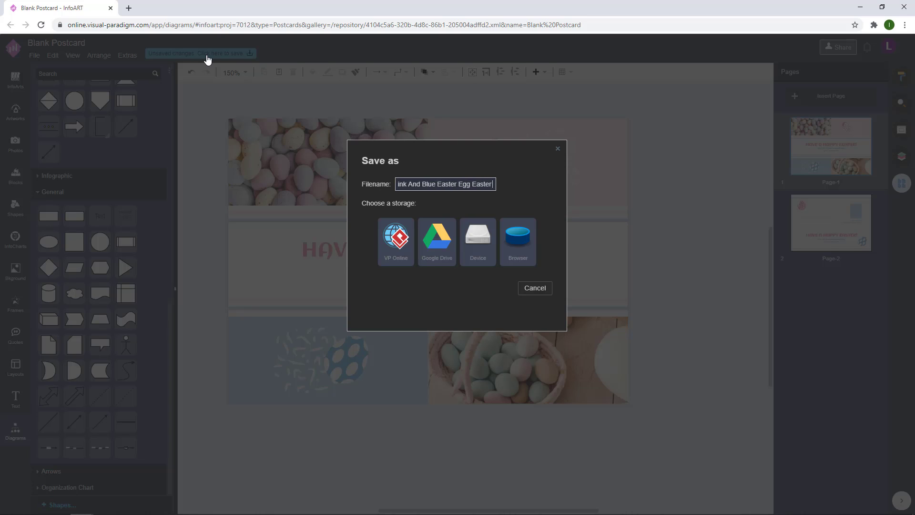
{"action": "key", "text": "BackSpace"}
{"action": "key", "text": "BackSpace"}
{"action": "type", "text": "crad"}
{"action": "key", "text": "BackSpace"}
{"action": "key", "text": "BackSpace"}
{"action": "key", "text": "BackSpace"}
{"action": "type", "text": "ard"}
{"action": "key", "text": "ctrl+a"}
{"action": "left_click", "coordinate": [396, 238]}
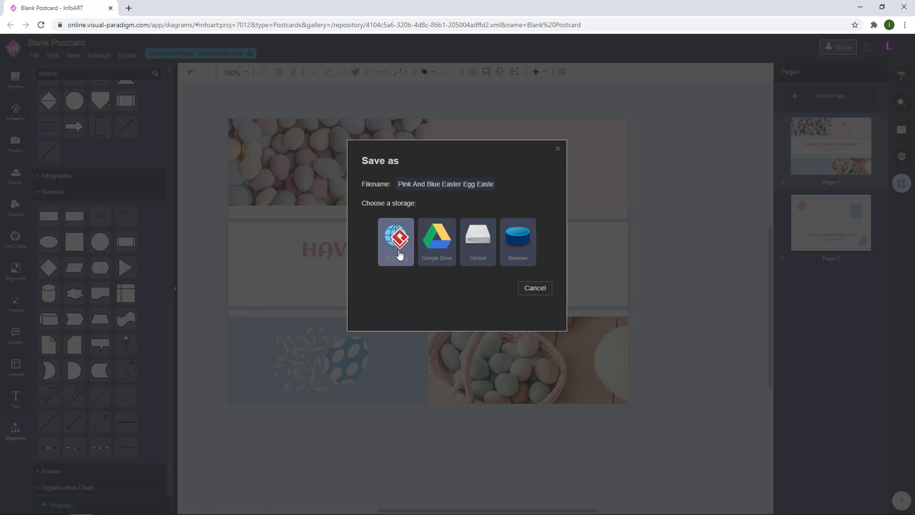